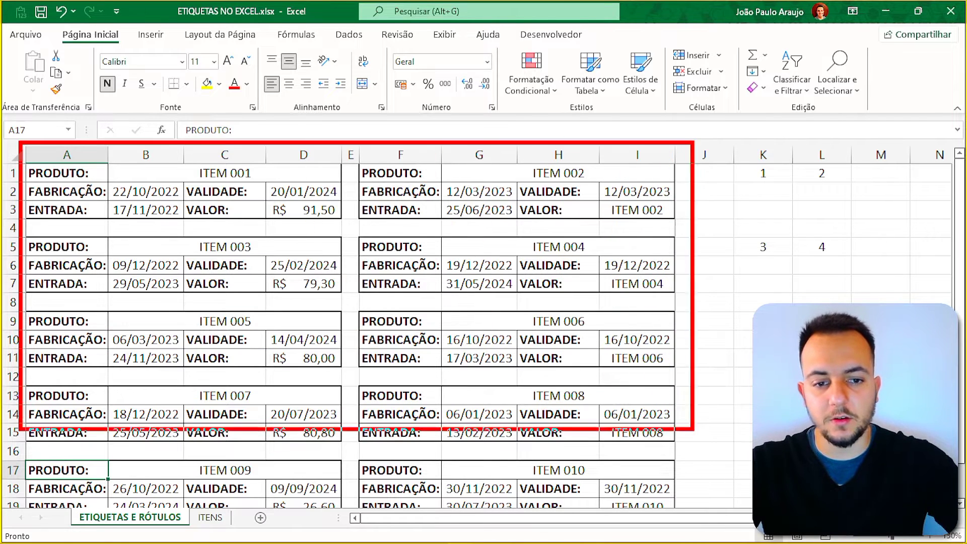
Review the PRODUTO, FABRICAÇÃO, VALIDADE, ENTRADA and VALOR columns on the ITENS sheet
{"action": "left_click", "coordinate": [211, 517]}
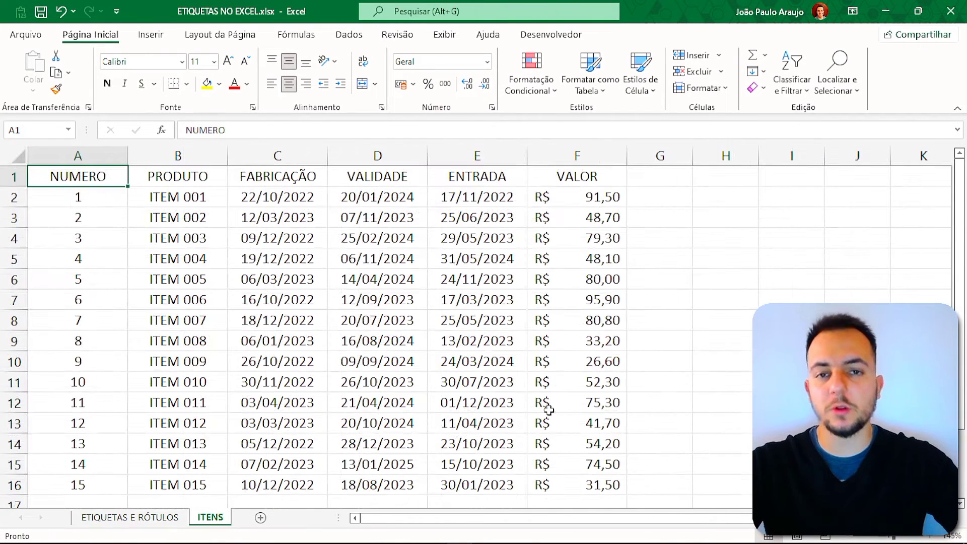
{"action": "key", "text": "ctrl+2"}
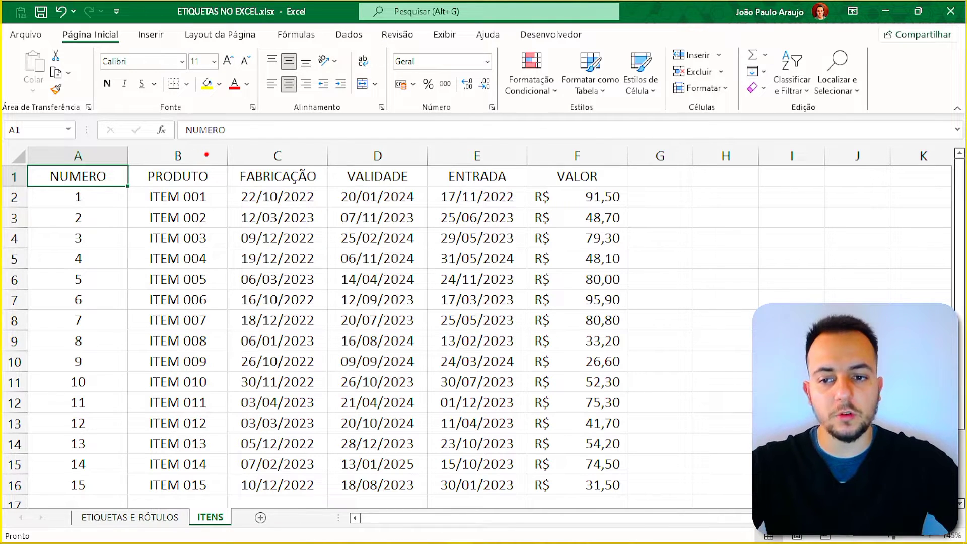
{"action": "left_click_drag", "start_coordinate": [207, 155], "coordinate": [275, 106]}
{"action": "left_click_drag", "start_coordinate": [305, 153], "coordinate": [354, 113]}
{"action": "left_click_drag", "start_coordinate": [406, 157], "coordinate": [460, 117]}
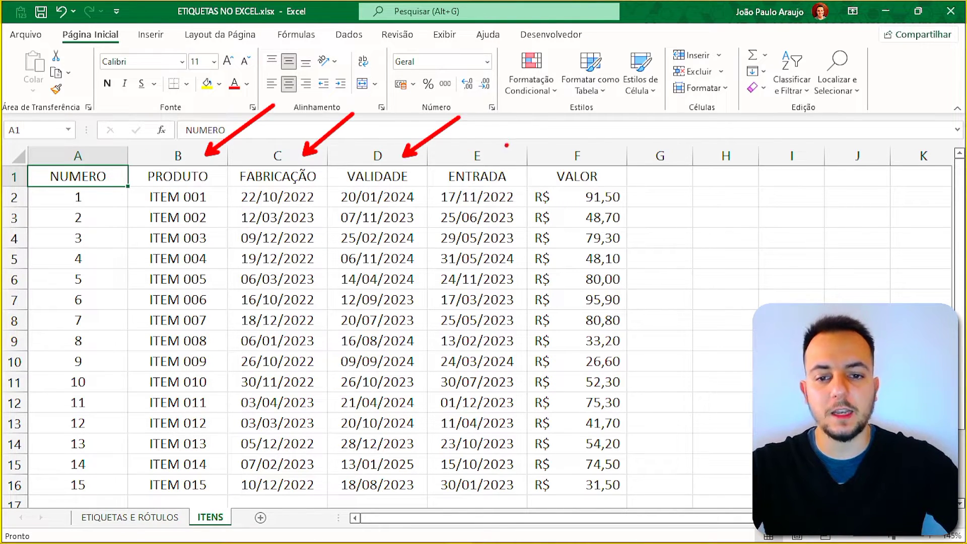
{"action": "left_click_drag", "start_coordinate": [503, 155], "coordinate": [540, 119]}
{"action": "left_click_drag", "start_coordinate": [595, 158], "coordinate": [670, 106]}
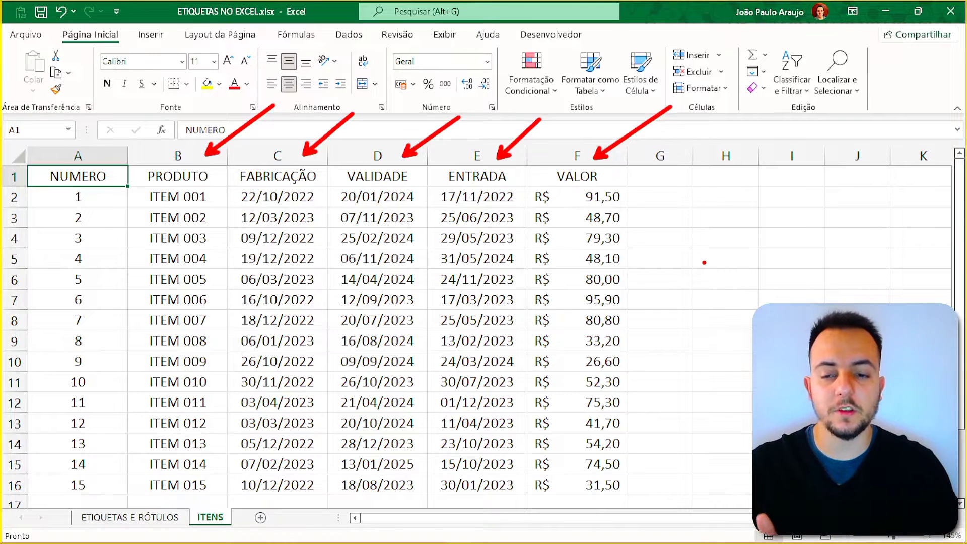
{"action": "key", "text": "Escape"}
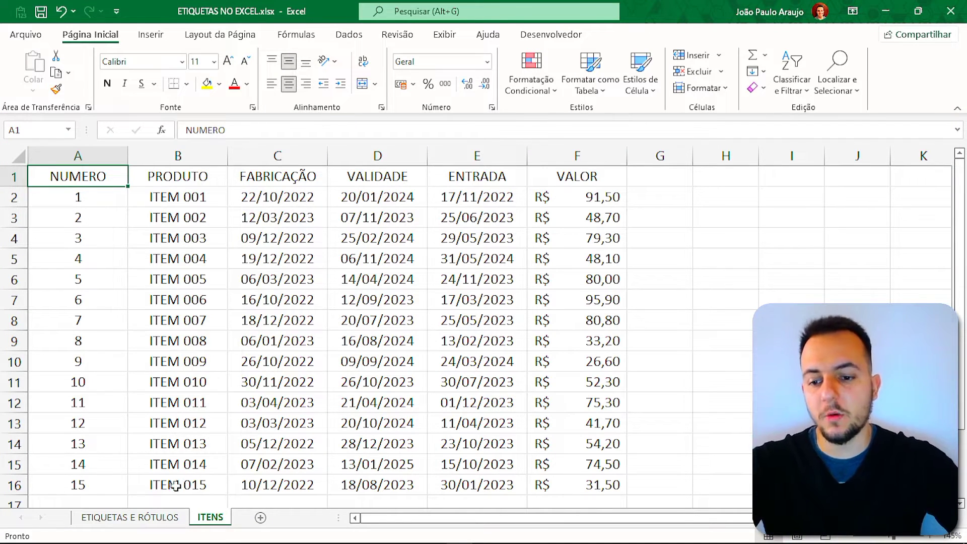
Examine the product, manufacture, validity, entry and value fields of the first label on the ETIQUETAS E RÓTULOS sheet
{"action": "left_click", "coordinate": [130, 518]}
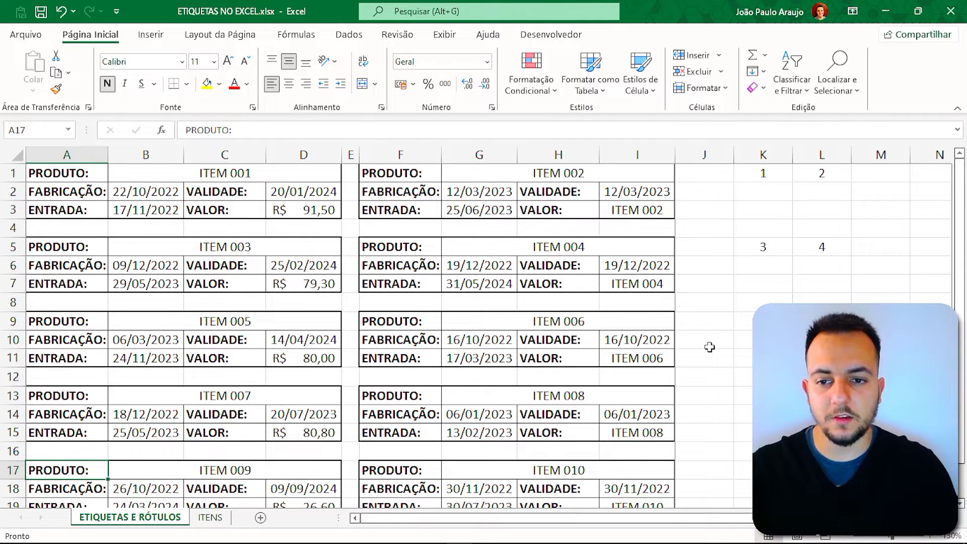
{"action": "left_click", "coordinate": [60, 167]}
{"action": "scroll", "coordinate": [83, 217], "scroll_direction": "up", "scroll_amount": 5}
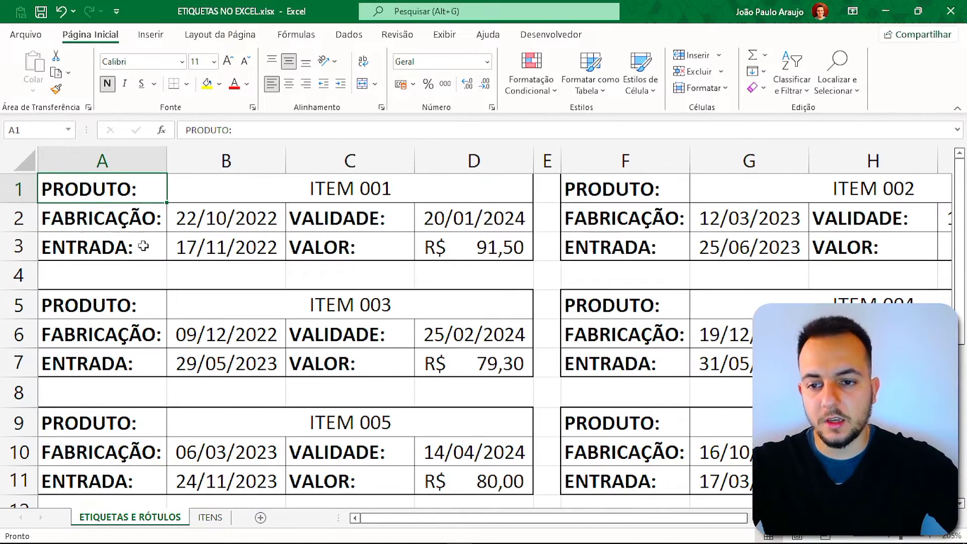
{"action": "key", "text": "ctrl+2"}
{"action": "left_click_drag", "start_coordinate": [157, 179], "coordinate": [238, 145]}
{"action": "left_click_drag", "start_coordinate": [154, 220], "coordinate": [217, 179]}
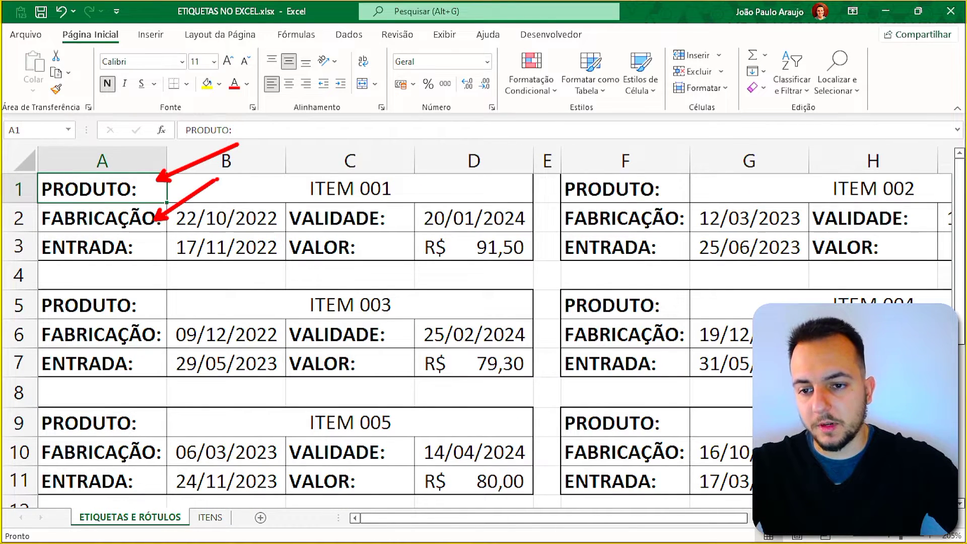
{"action": "left_click_drag", "start_coordinate": [379, 214], "coordinate": [446, 182]}
{"action": "left_click_drag", "start_coordinate": [151, 247], "coordinate": [220, 223]}
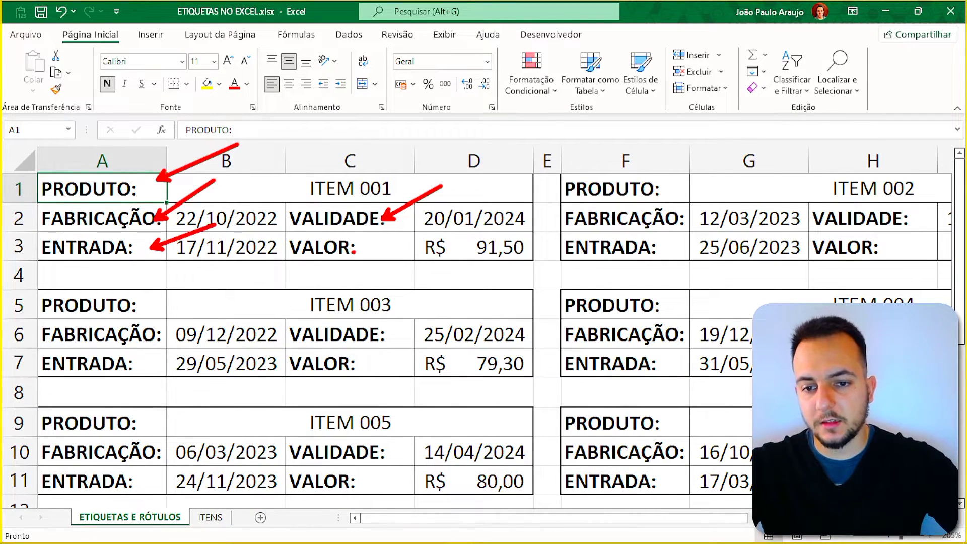
{"action": "left_click_drag", "start_coordinate": [355, 252], "coordinate": [411, 231]}
{"action": "key", "text": "Escape"}
Examine the whole ITENS data table and the PROCV formula in cell B1 of the labels sheet that looks it up
{"action": "left_click", "coordinate": [209, 517]}
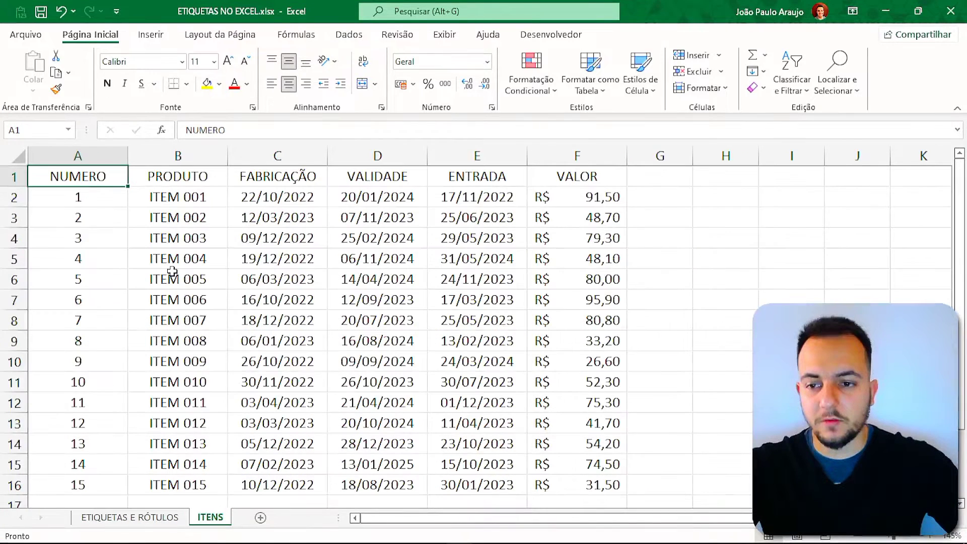
{"action": "key", "text": "ctrl+2"}
{"action": "mouse_move", "coordinate": [28, 146]}
{"action": "left_mouse_down"}
{"action": "mouse_move", "coordinate": [348, 281]}
{"action": "mouse_move", "coordinate": [600, 505]}
{"action": "mouse_move", "coordinate": [628, 500]}
{"action": "left_mouse_up"}
{"action": "key", "text": "Escape"}
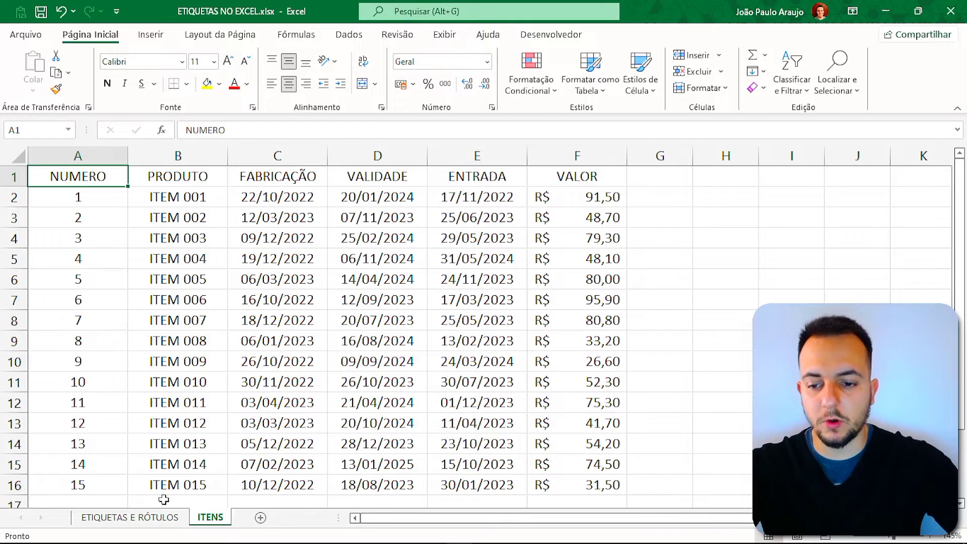
{"action": "left_click", "coordinate": [160, 518]}
{"action": "left_click", "coordinate": [320, 197]}
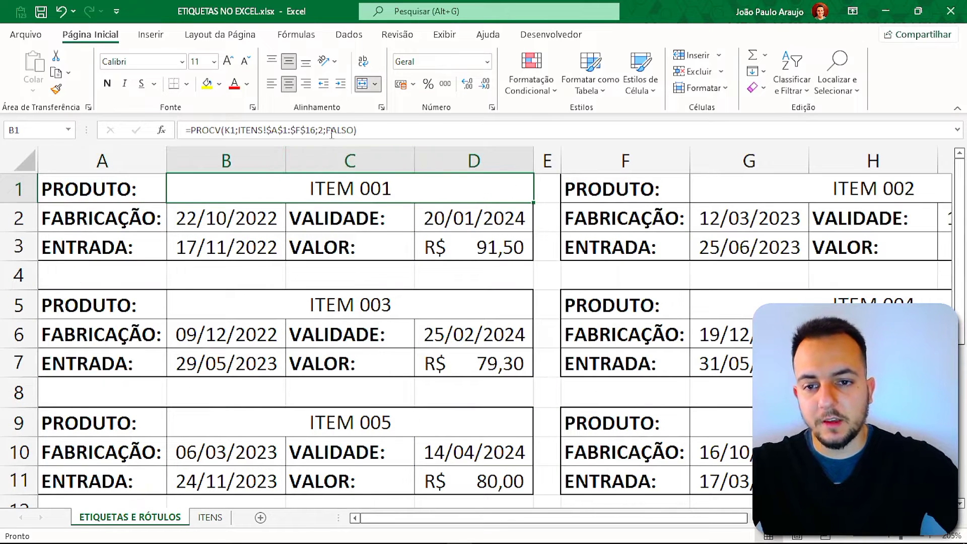
{"action": "left_click", "coordinate": [377, 132]}
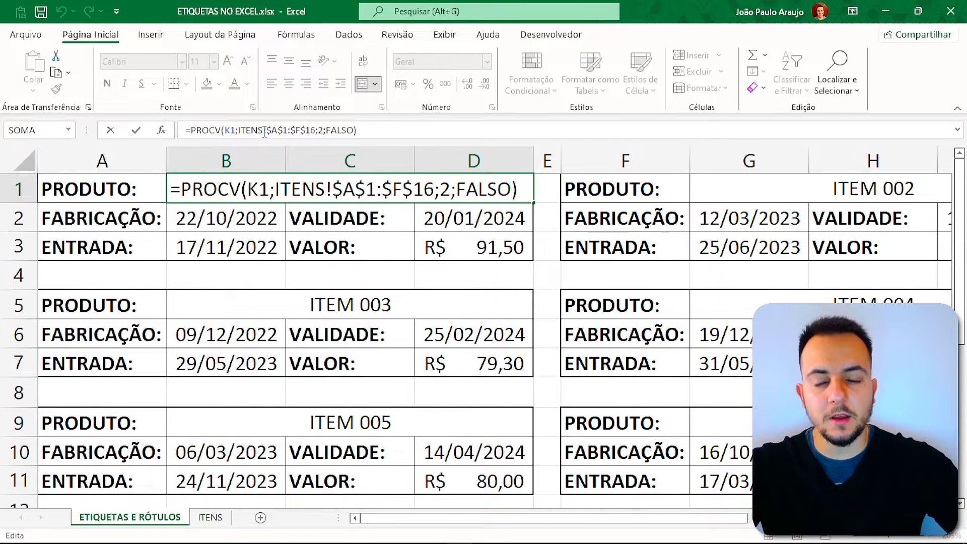
{"action": "key", "text": "Escape"}
{"action": "scroll", "coordinate": [247, 261], "scroll_direction": "down", "scroll_amount": 5}
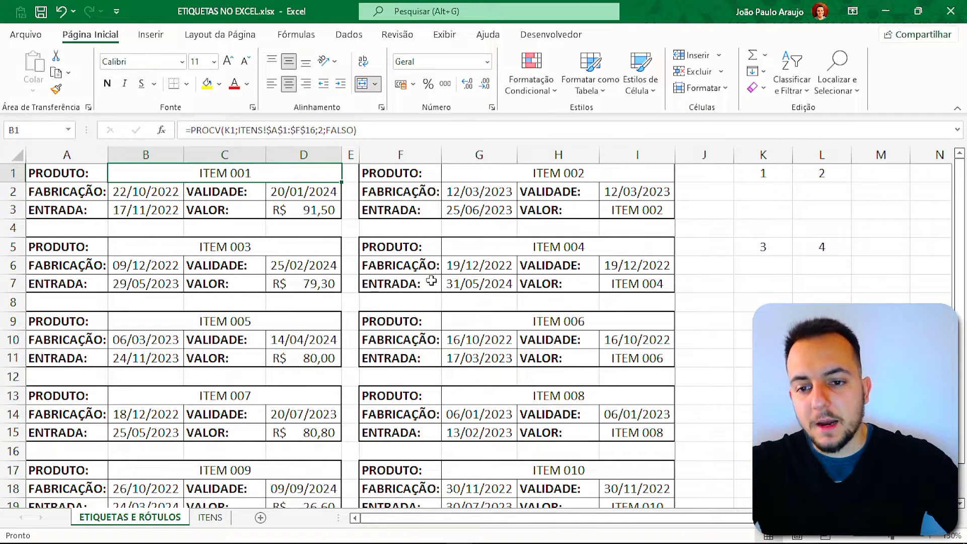
Compare the product names in the first four labels with the order of the PRODUTO column on the ITENS sheet
{"action": "key", "text": "ctrl+2"}
{"action": "mouse_move", "coordinate": [219, 148]}
{"action": "left_mouse_down"}
{"action": "mouse_move", "coordinate": [228, 140]}
{"action": "mouse_move", "coordinate": [198, 137]}
{"action": "left_mouse_up"}
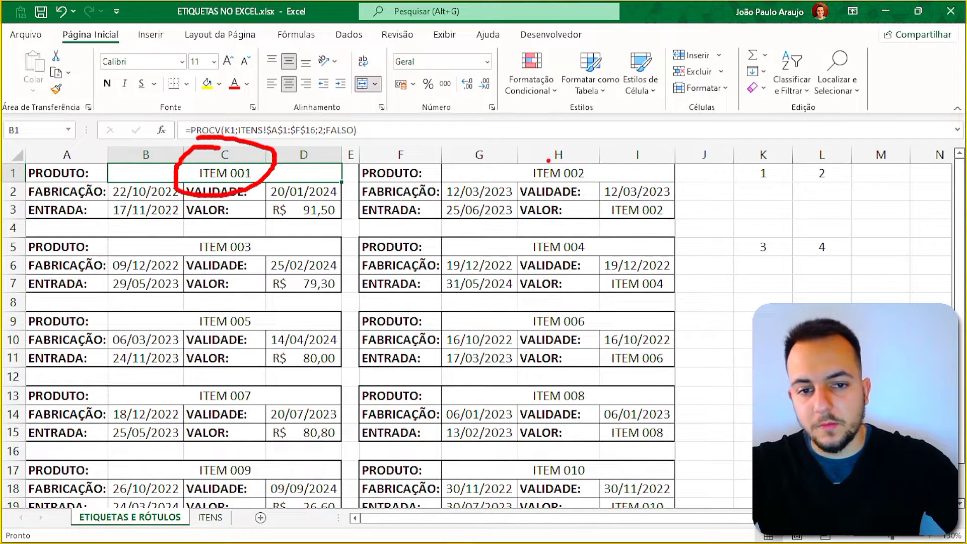
{"action": "mouse_move", "coordinate": [554, 152]}
{"action": "left_mouse_down"}
{"action": "mouse_move", "coordinate": [551, 189]}
{"action": "mouse_move", "coordinate": [538, 156]}
{"action": "left_mouse_up"}
{"action": "mouse_move", "coordinate": [237, 227]}
{"action": "left_mouse_down"}
{"action": "mouse_move", "coordinate": [182, 277]}
{"action": "mouse_move", "coordinate": [225, 233]}
{"action": "left_mouse_up"}
{"action": "left_click_drag", "start_coordinate": [549, 227], "coordinate": [562, 225]}
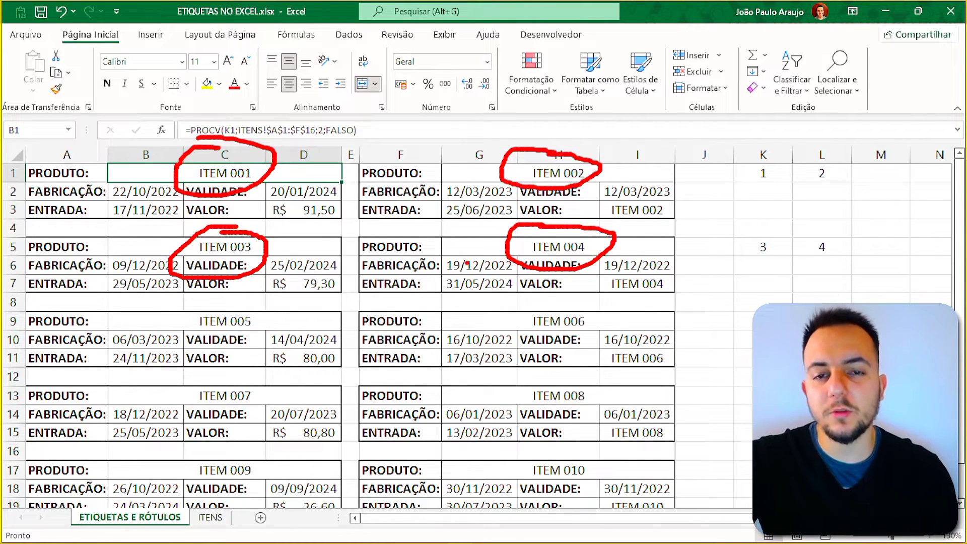
{"action": "key", "text": "Escape"}
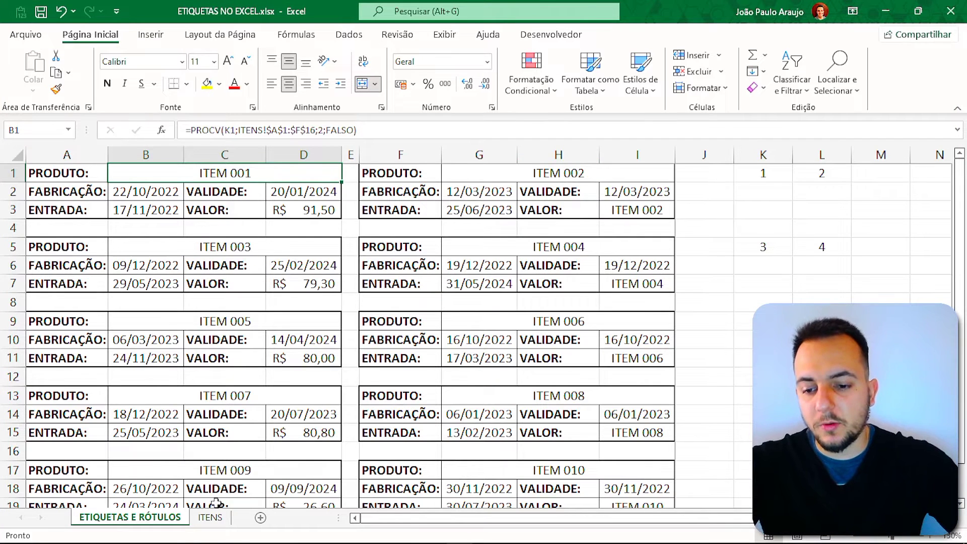
{"action": "left_click", "coordinate": [211, 516]}
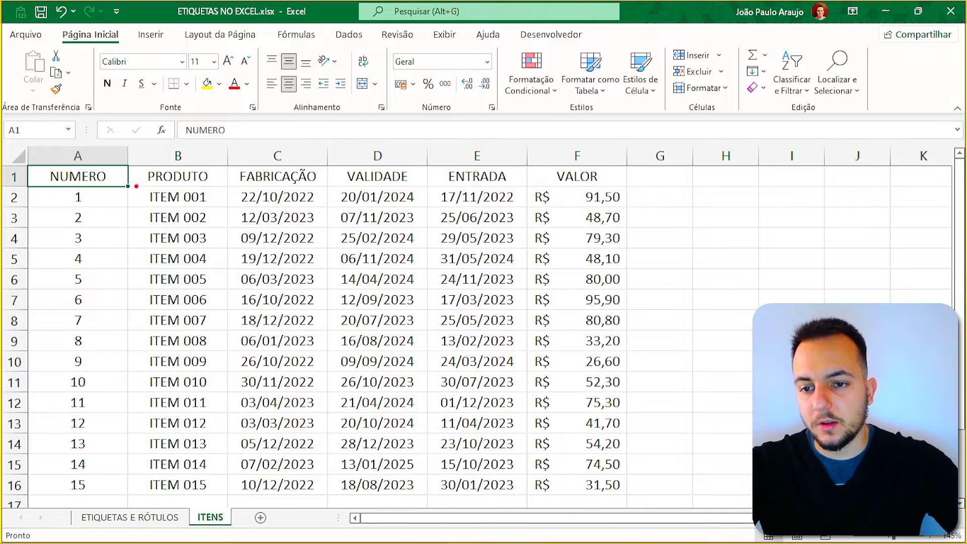
{"action": "left_click_drag", "start_coordinate": [136, 186], "coordinate": [249, 206]}
{"action": "left_click_drag", "start_coordinate": [215, 233], "coordinate": [249, 225]}
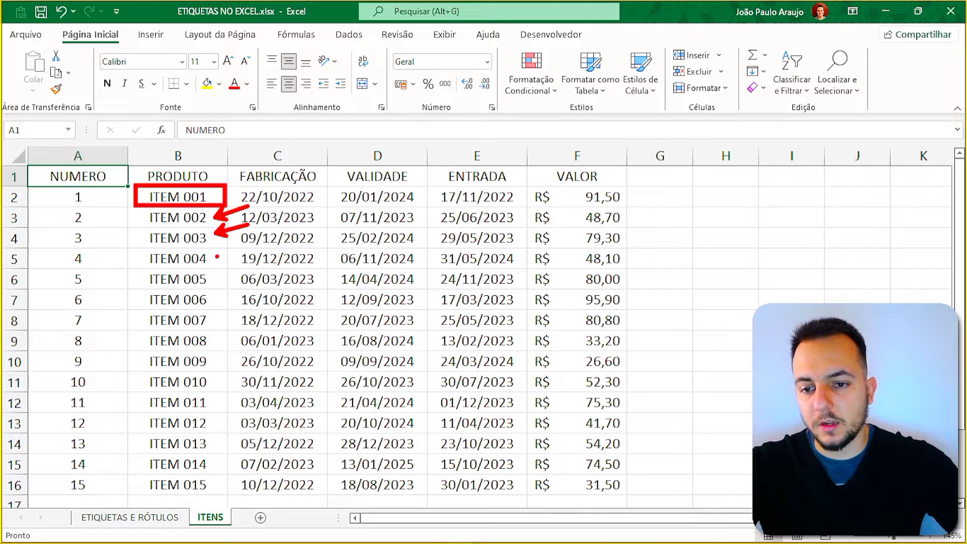
{"action": "left_click_drag", "start_coordinate": [217, 257], "coordinate": [247, 252]}
{"action": "key", "text": "Escape"}
Examine the helper numbers beside the labels in K1, L1, K5 and L5 of the ETIQUETAS E RÓTULOS sheet
{"action": "left_click", "coordinate": [151, 518]}
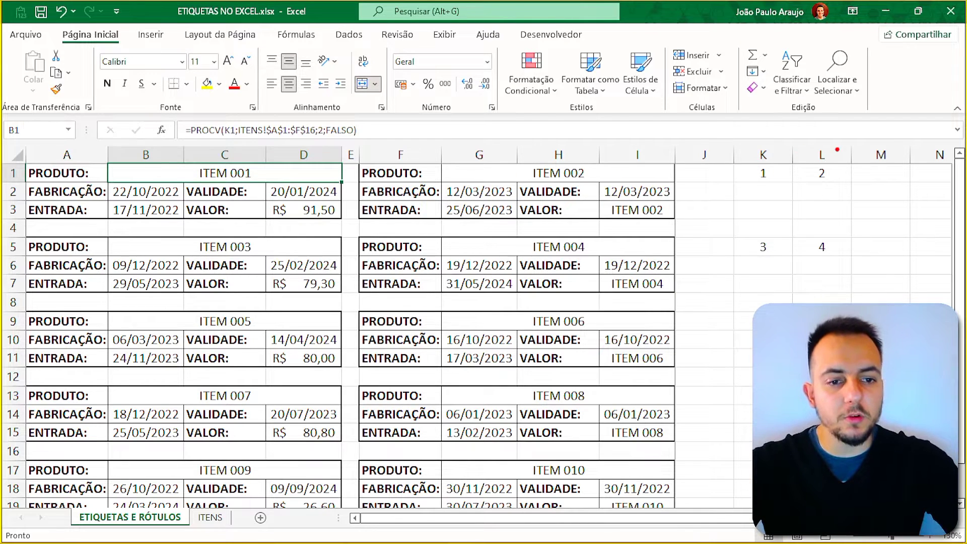
{"action": "mouse_move", "coordinate": [817, 135]}
{"action": "left_mouse_down"}
{"action": "mouse_move", "coordinate": [766, 137]}
{"action": "mouse_move", "coordinate": [866, 176]}
{"action": "mouse_move", "coordinate": [794, 130]}
{"action": "left_mouse_up"}
{"action": "mouse_move", "coordinate": [778, 172]}
{"action": "left_mouse_down"}
{"action": "mouse_move", "coordinate": [819, 154]}
{"action": "mouse_move", "coordinate": [871, 156]}
{"action": "left_mouse_up"}
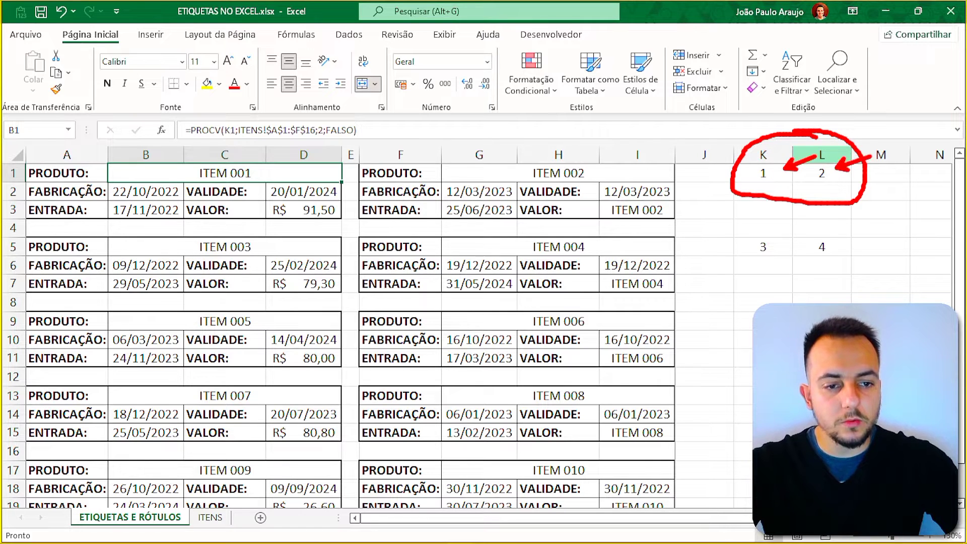
{"action": "left_click_drag", "start_coordinate": [806, 232], "coordinate": [785, 244]}
{"action": "left_click_drag", "start_coordinate": [862, 221], "coordinate": [834, 238]}
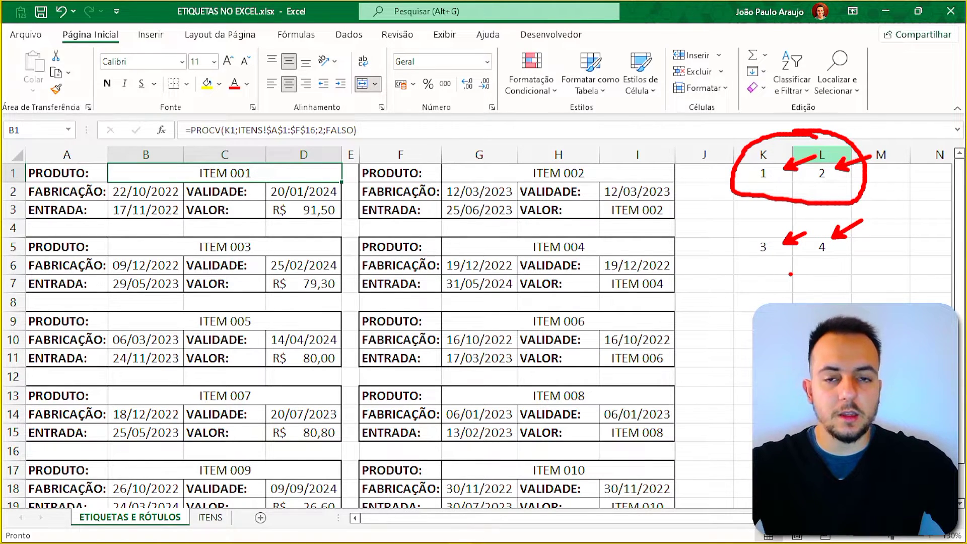
{"action": "key", "text": "Escape"}
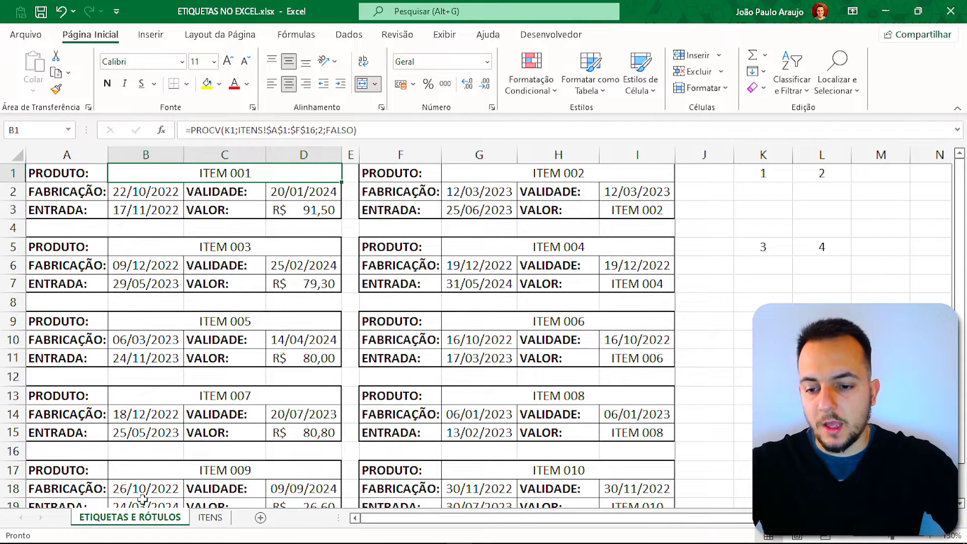
Delete the finished ETIQUETAS E RÓTULOS sheet from the workbook
{"action": "right_click", "coordinate": [140, 522]}
{"action": "left_click", "coordinate": [202, 339]}
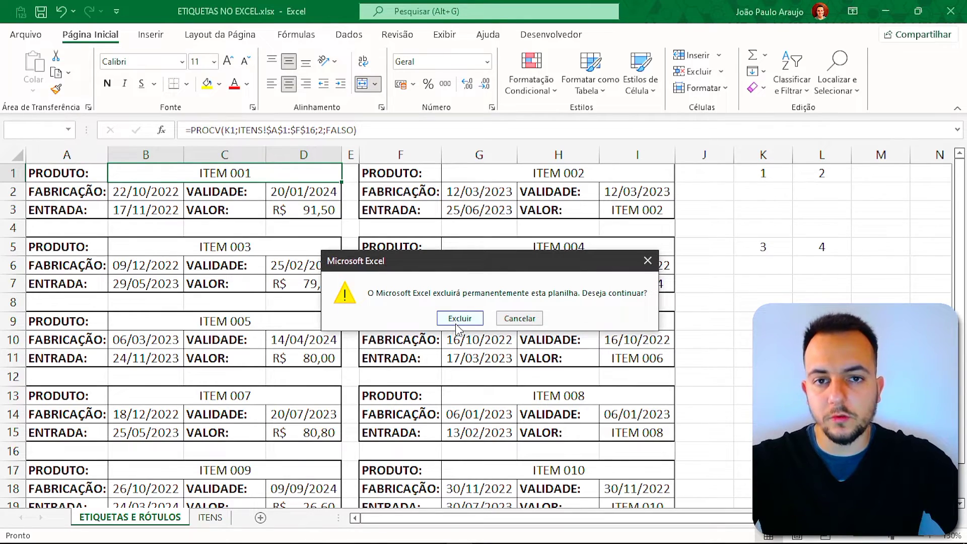
{"action": "left_click", "coordinate": [457, 325]}
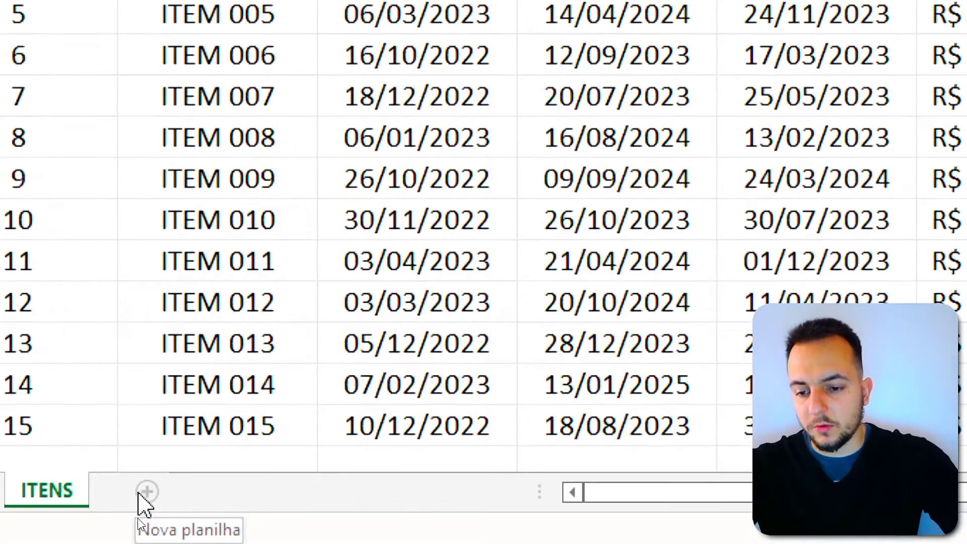
Add a new worksheet after ITENS and name it ETIQUETAS E ROTULOS
{"action": "left_click", "coordinate": [142, 518]}
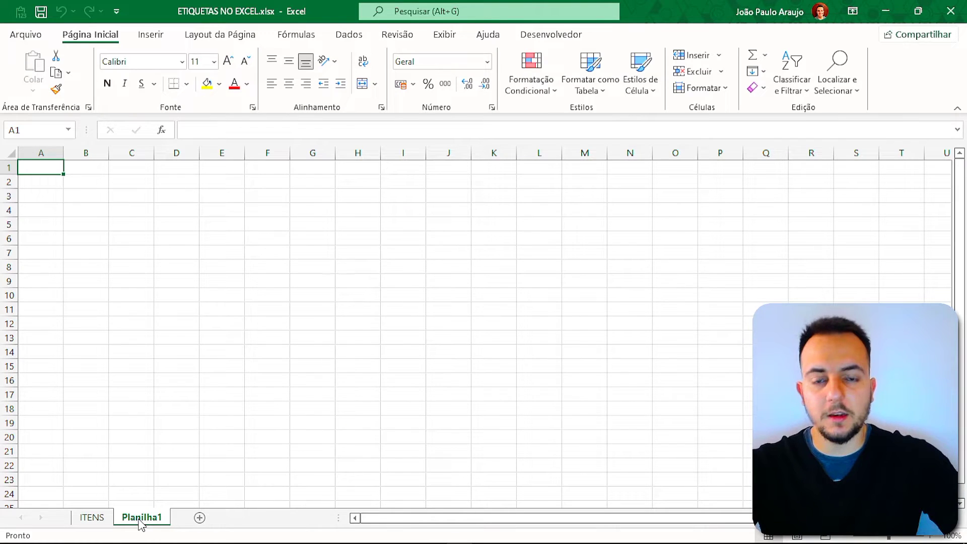
{"action": "double_click", "coordinate": [141, 522]}
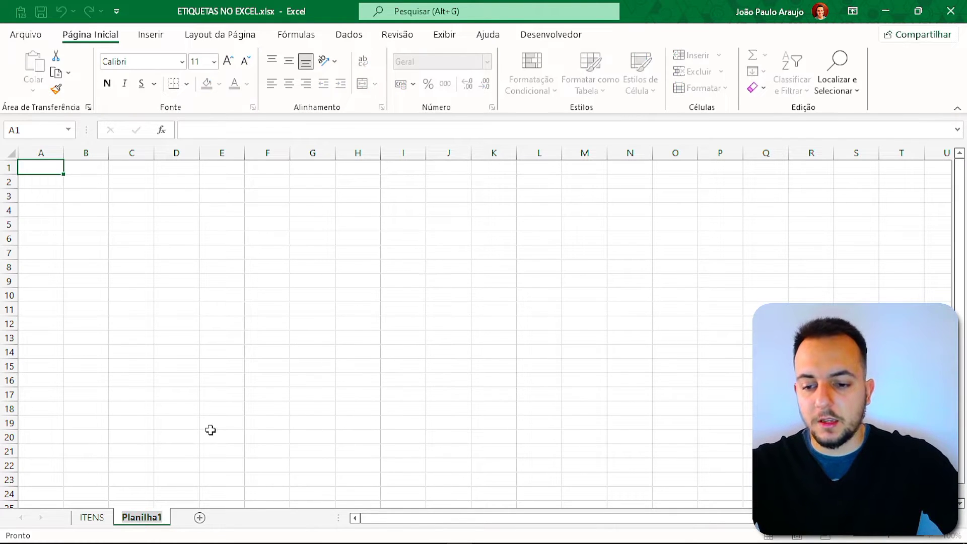
{"action": "type", "text": "ET"}
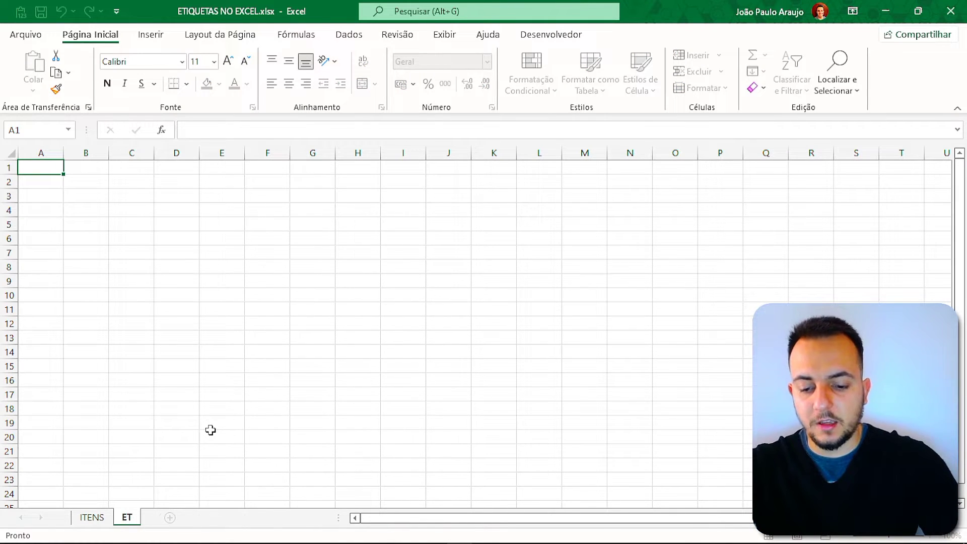
{"action": "type", "text": "IQUETAS E R"}
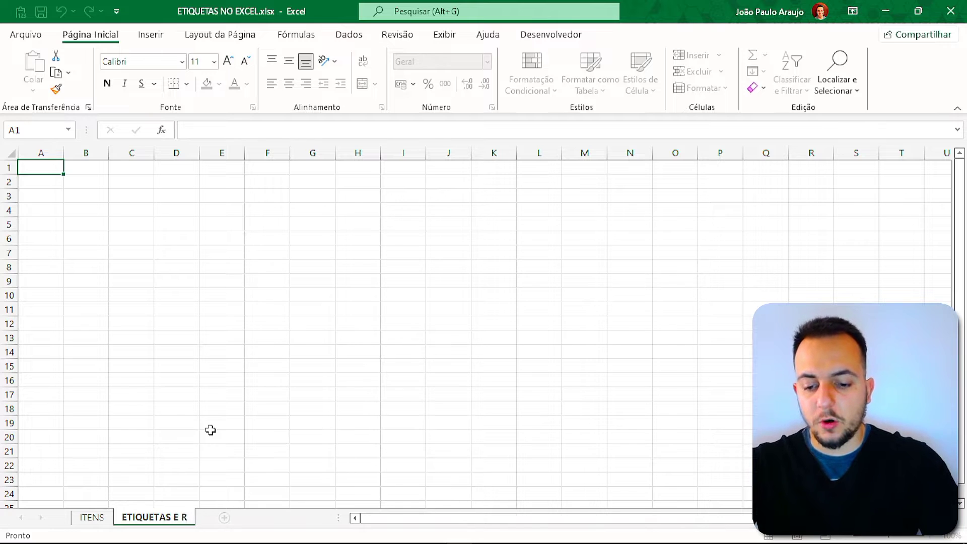
{"action": "type", "text": "OTULOS"}
{"action": "key", "text": "Return"}
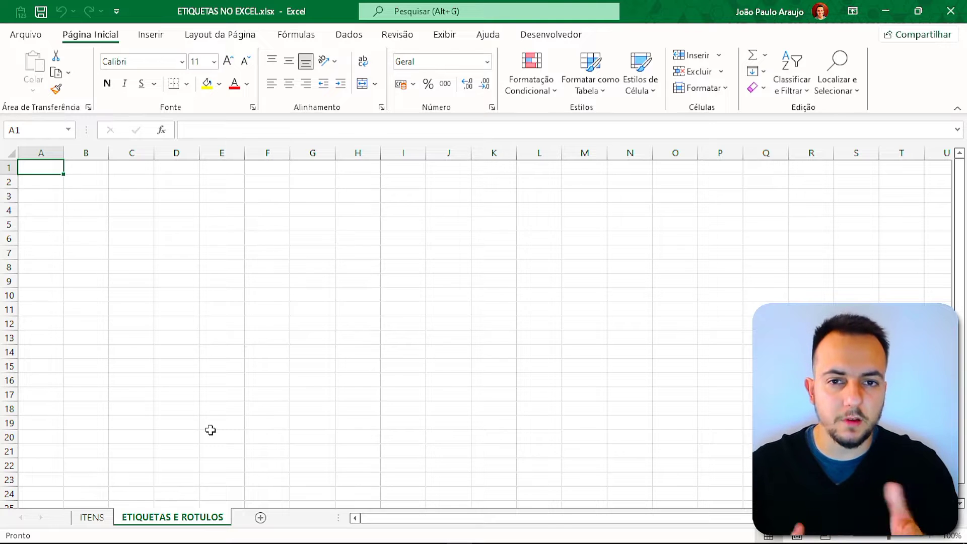
Clear the sequential numbers from the NUMERO column, cells A2:A16, on the ITENS sheet
{"action": "left_click", "coordinate": [94, 518]}
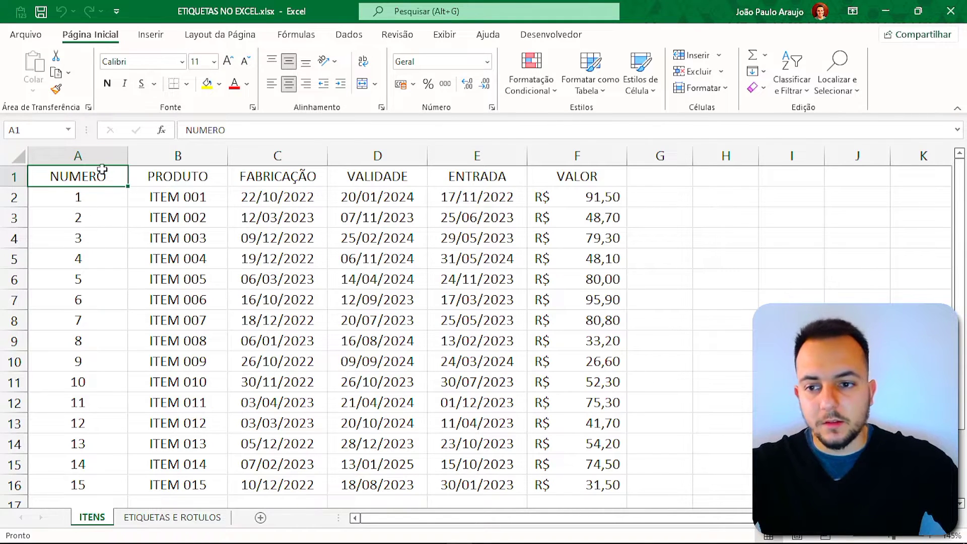
{"action": "left_click", "coordinate": [87, 202]}
{"action": "left_click", "coordinate": [89, 218]}
{"action": "left_click", "coordinate": [84, 243]}
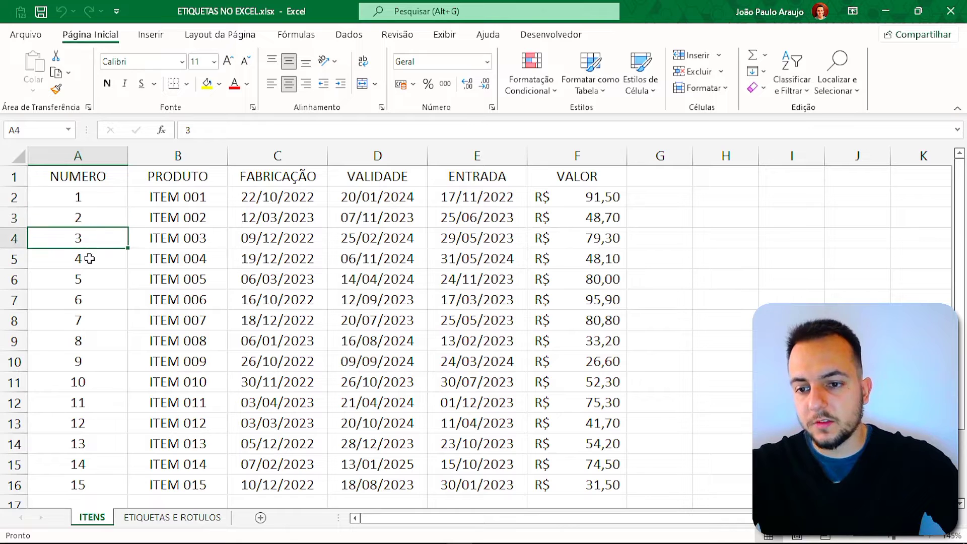
{"action": "left_click", "coordinate": [88, 259]}
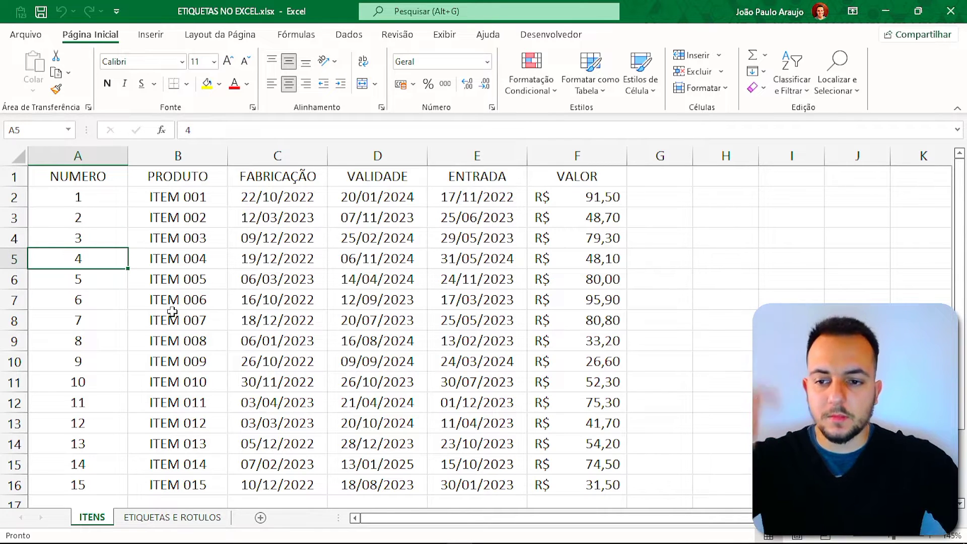
{"action": "left_click_drag", "start_coordinate": [110, 195], "coordinate": [102, 481]}
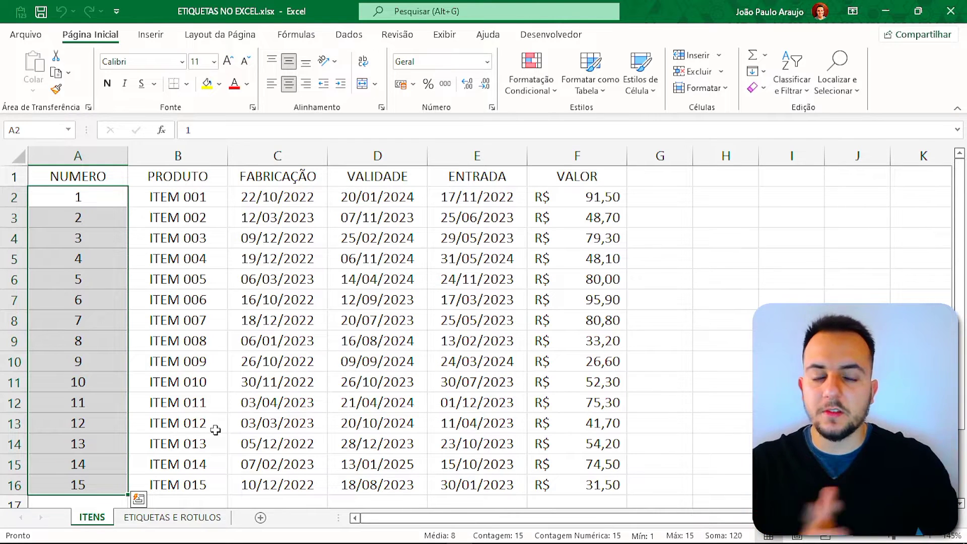
{"action": "key", "text": "Delete"}
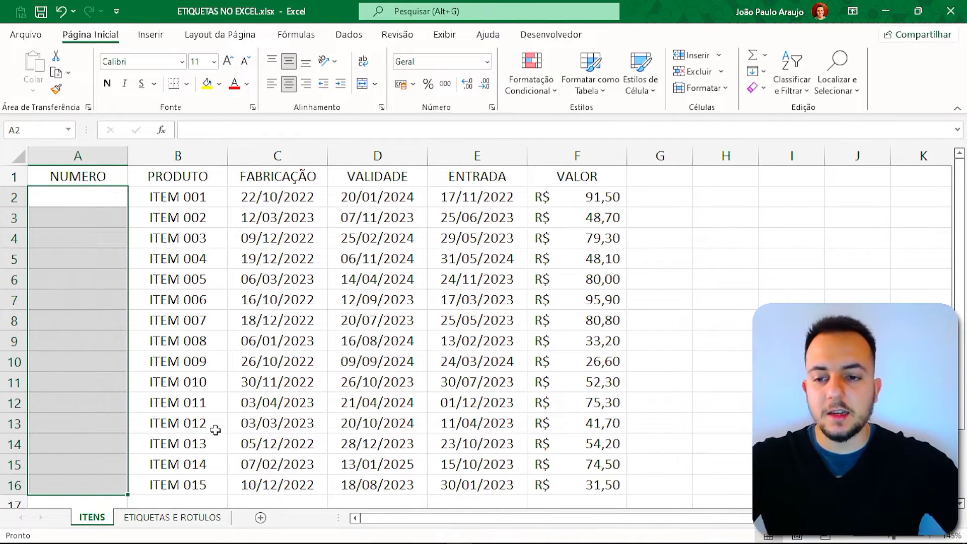
Delete the emptied NUMERO column from the ITENS sheet
{"action": "left_click", "coordinate": [116, 176]}
{"action": "key", "text": "ctrl+shift+Down"}
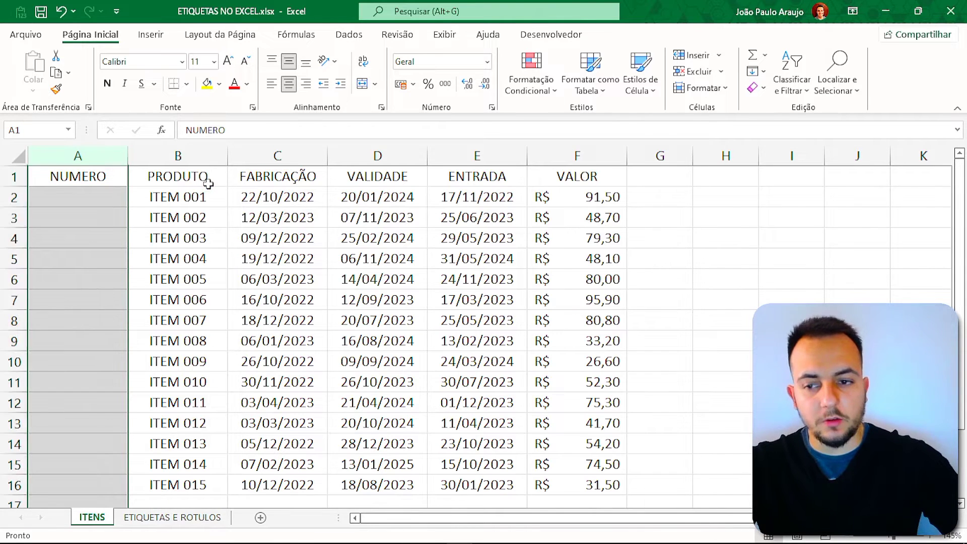
{"action": "key", "text": "ctrl+minus"}
{"action": "left_click", "coordinate": [205, 216]}
Insert a blank column before PRODUTO on the ITENS sheet and enter the header NUMERO in A1
{"action": "left_click_drag", "start_coordinate": [106, 160], "coordinate": [474, 156]}
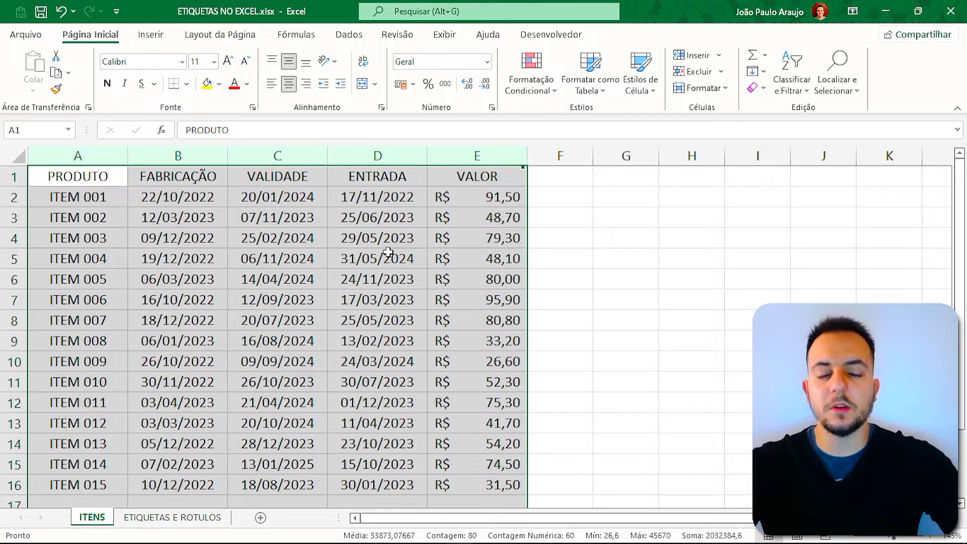
{"action": "left_click", "coordinate": [85, 159]}
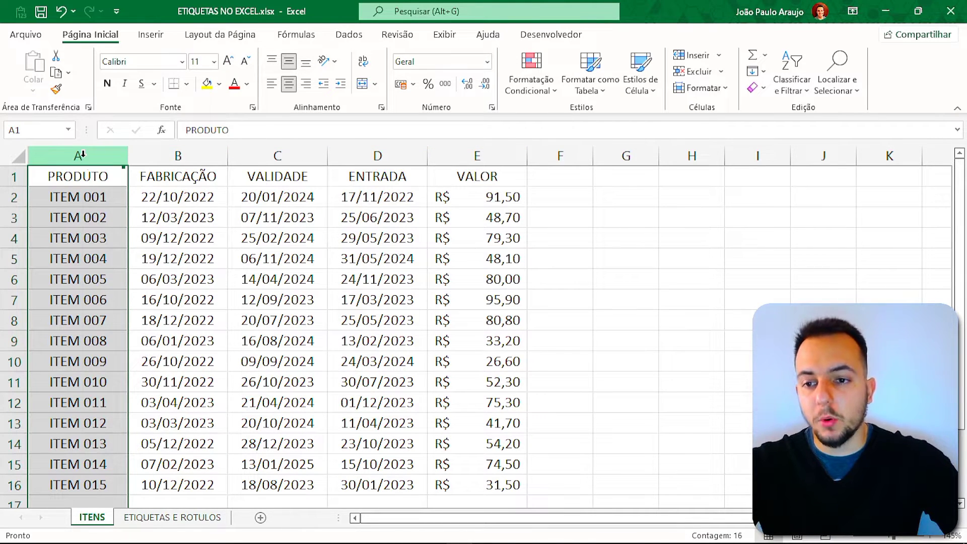
{"action": "right_click", "coordinate": [83, 155]}
{"action": "left_click", "coordinate": [126, 298]}
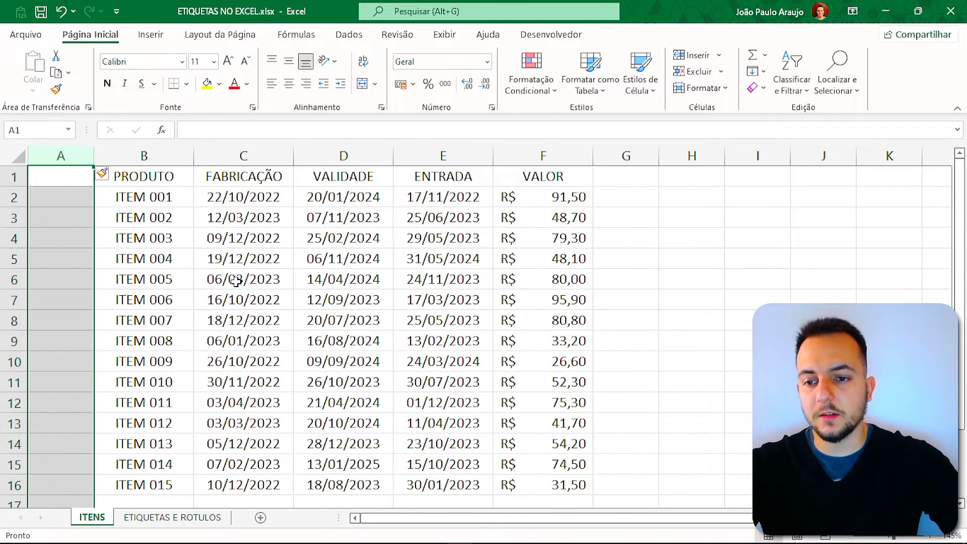
{"action": "left_click", "coordinate": [236, 281]}
{"action": "left_click", "coordinate": [83, 157]}
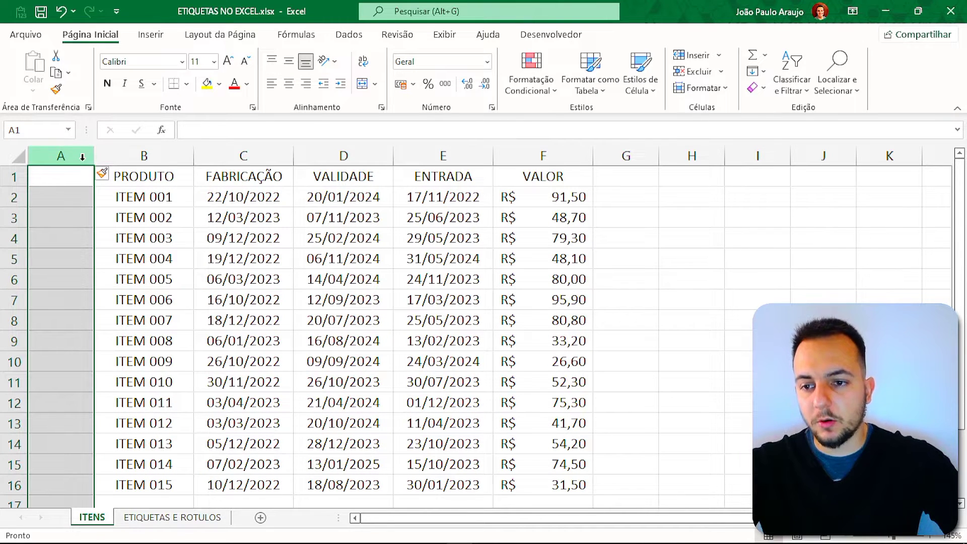
{"action": "left_click", "coordinate": [74, 175]}
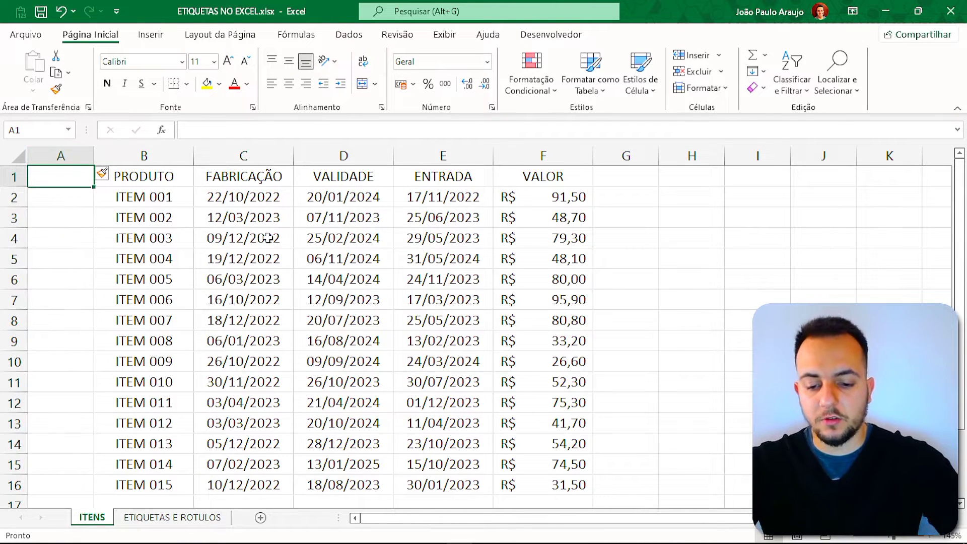
{"action": "type", "text": "NUMERO"}
{"action": "key", "text": "Return"}
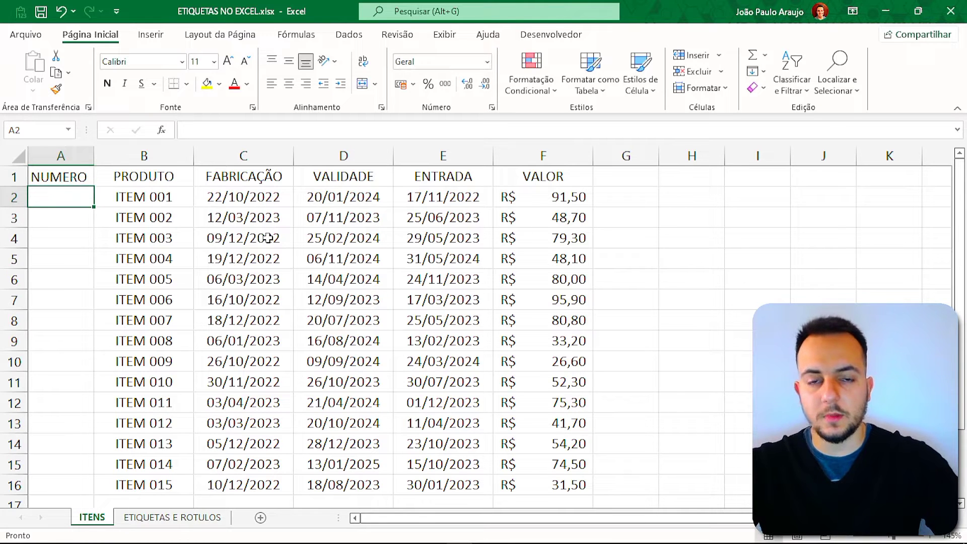
Enter the numbers 1, 2 and 3 in cells A2 to A4 of the NUMERO column
{"action": "type", "text": "1"}
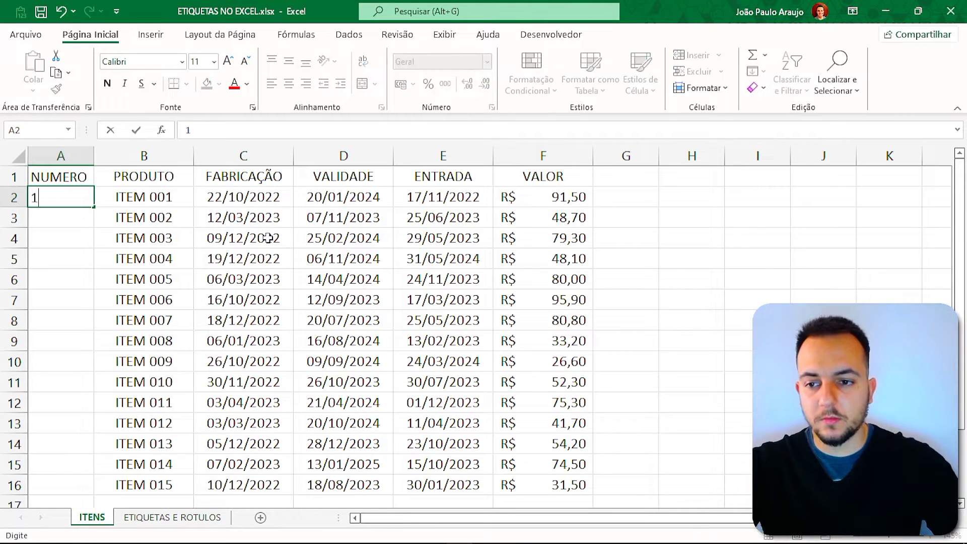
{"action": "key", "text": "Return"}
{"action": "type", "text": "2"}
{"action": "key", "text": "Return"}
{"action": "type", "text": "3"}
{"action": "key", "text": "Return"}
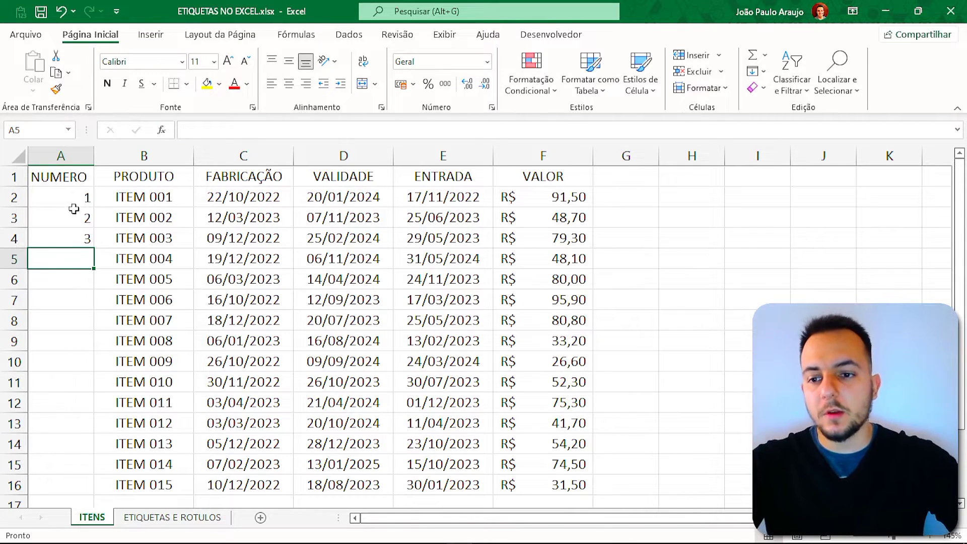
{"action": "key", "text": "ctrl+2"}
{"action": "mouse_move", "coordinate": [27, 187]}
{"action": "left_mouse_down"}
{"action": "mouse_move", "coordinate": [285, 227]}
{"action": "mouse_move", "coordinate": [614, 207]}
{"action": "left_mouse_up"}
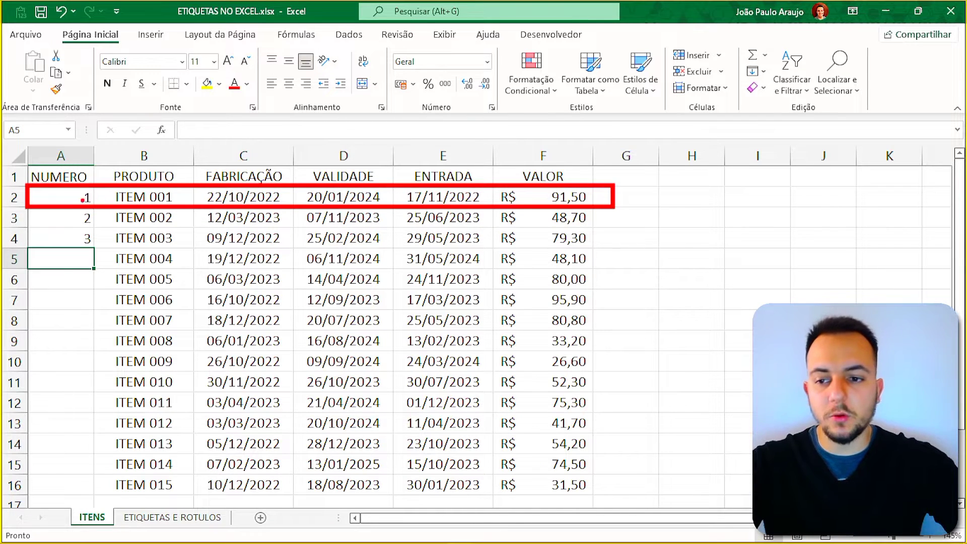
{"action": "mouse_move", "coordinate": [27, 205]}
{"action": "left_mouse_down"}
{"action": "mouse_move", "coordinate": [226, 231]}
{"action": "mouse_move", "coordinate": [614, 228]}
{"action": "left_mouse_up"}
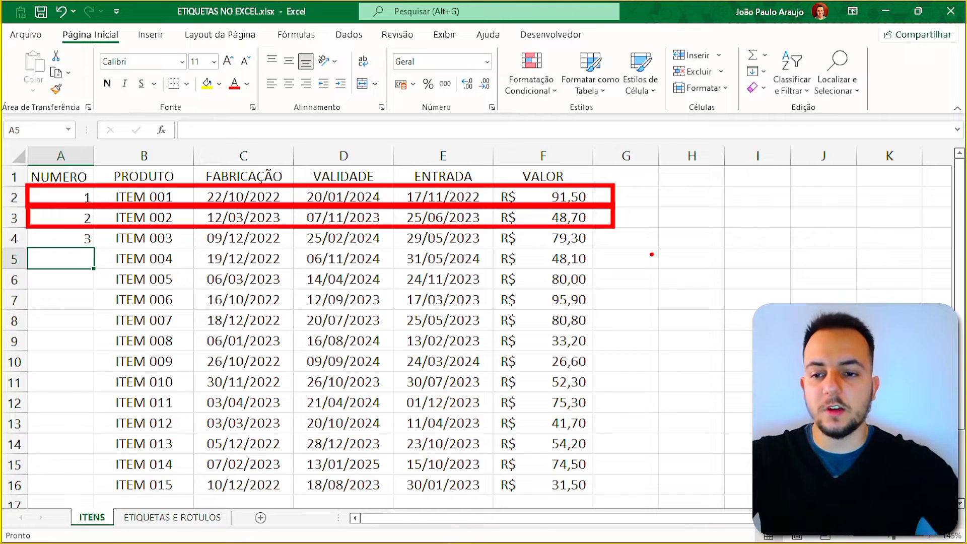
{"action": "key", "text": "Escape"}
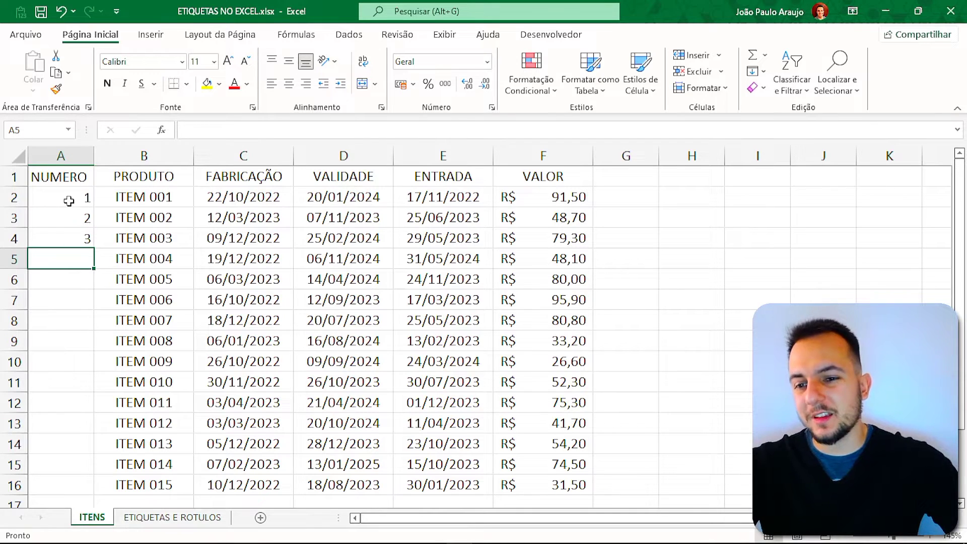
Extend the 1, 2, 3 series in the NUMERO column down to 15 in cell A16
{"action": "left_click_drag", "start_coordinate": [69, 201], "coordinate": [77, 242]}
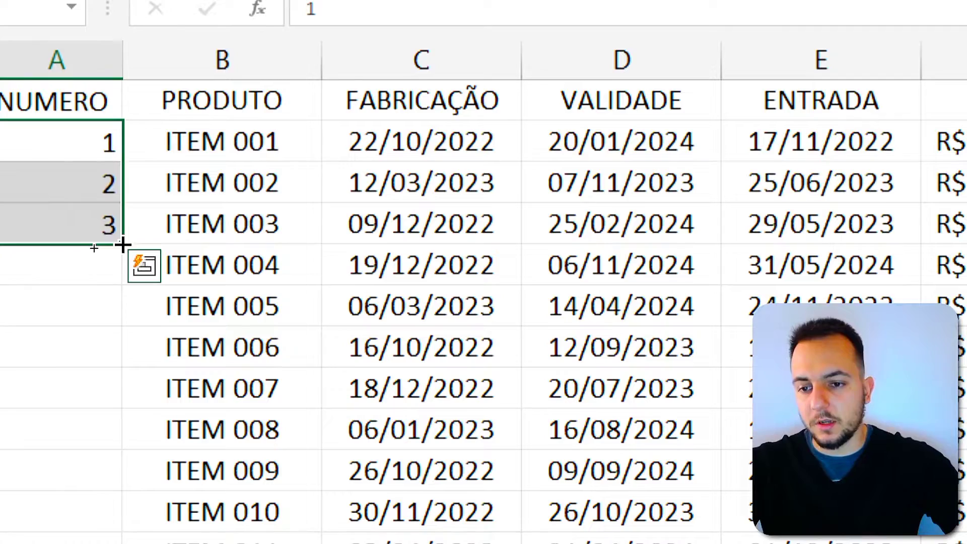
{"action": "left_click_drag", "start_coordinate": [122, 245], "coordinate": [127, 428]}
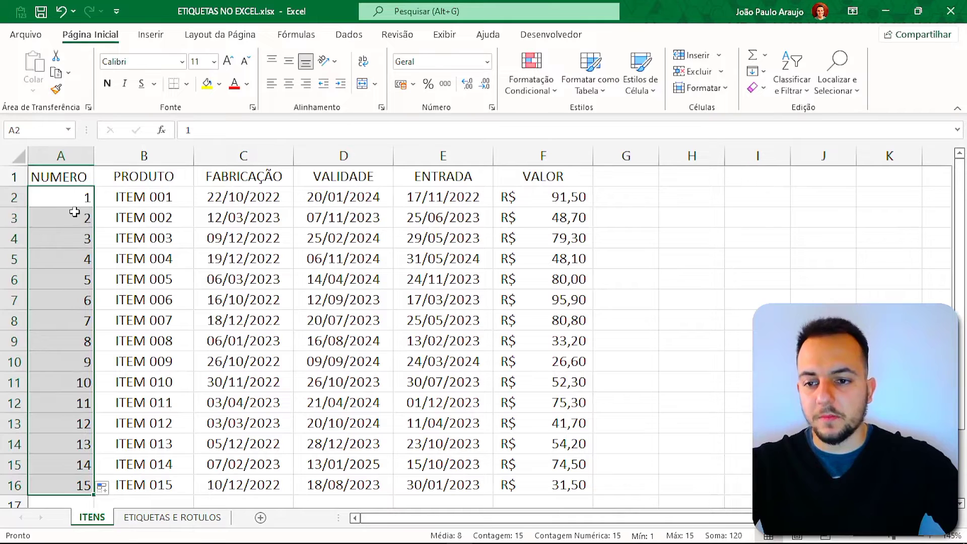
{"action": "left_click", "coordinate": [75, 201]}
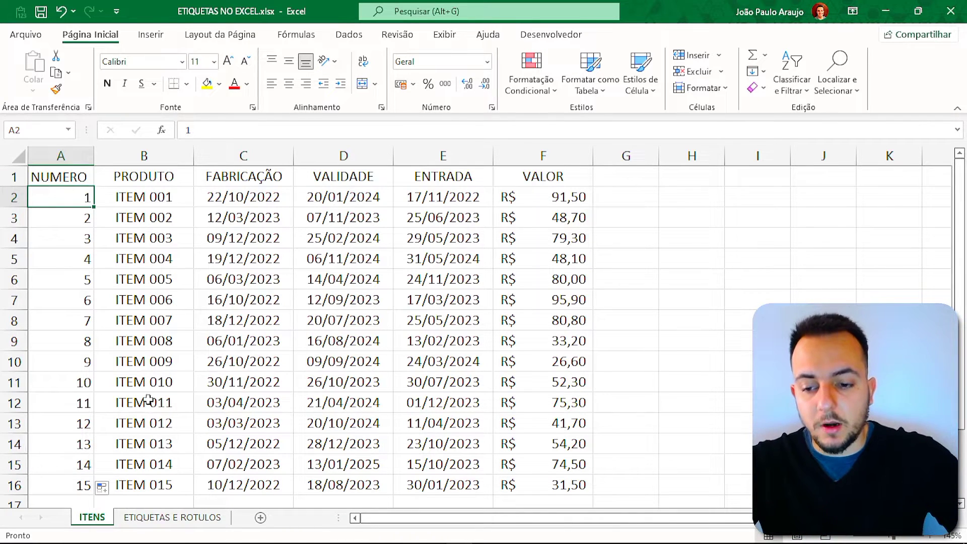
Enter the label PRODUTO: in cell A1 of the ETIQUETAS E ROTULOS sheet
{"action": "left_click", "coordinate": [171, 518]}
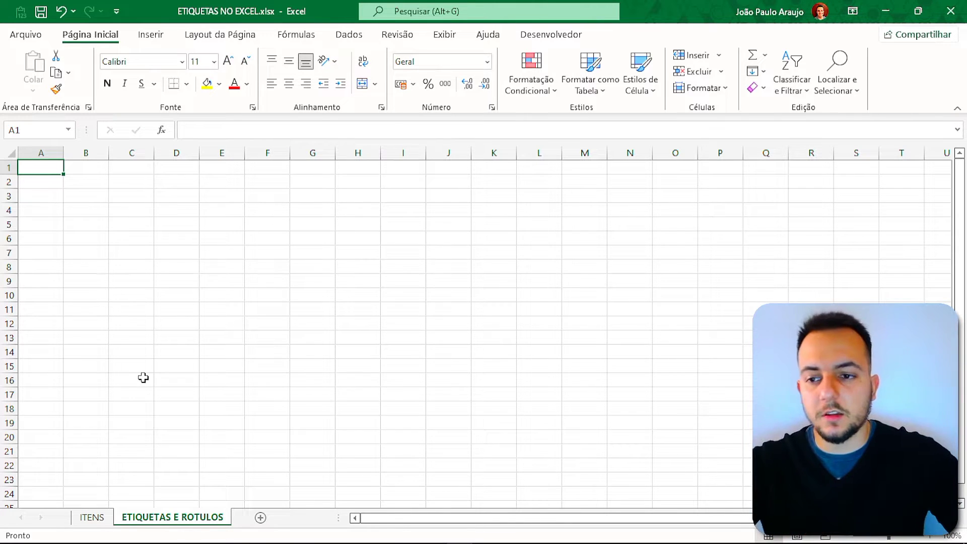
{"action": "scroll", "coordinate": [59, 281], "scroll_direction": "up", "scroll_amount": 2}
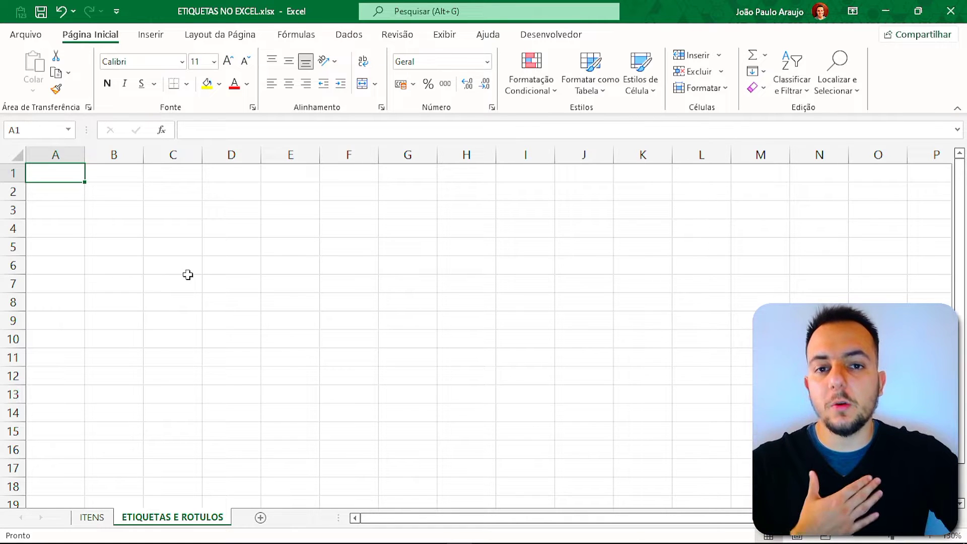
{"action": "key", "text": "Caps_Lock"}
{"action": "type", "text": "PROD"}
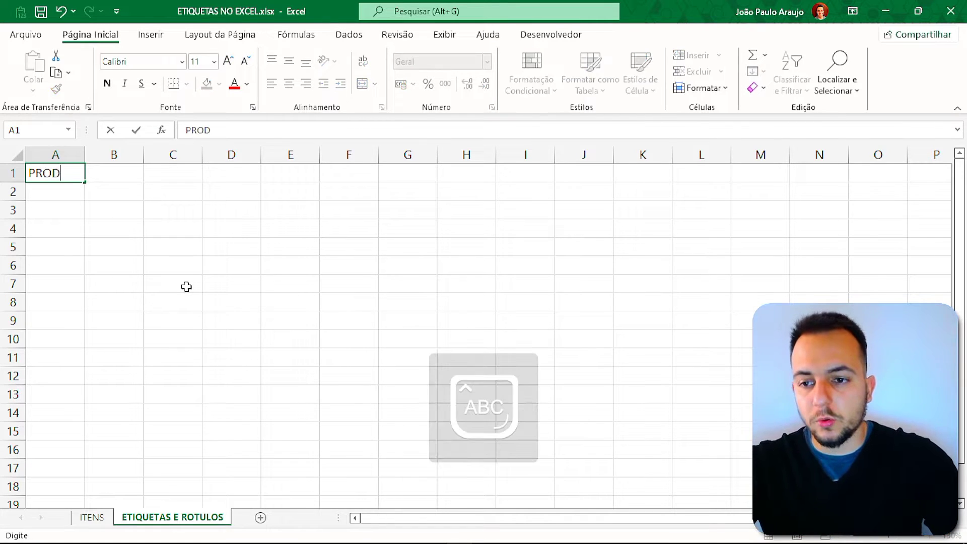
{"action": "type", "text": "UTO:"}
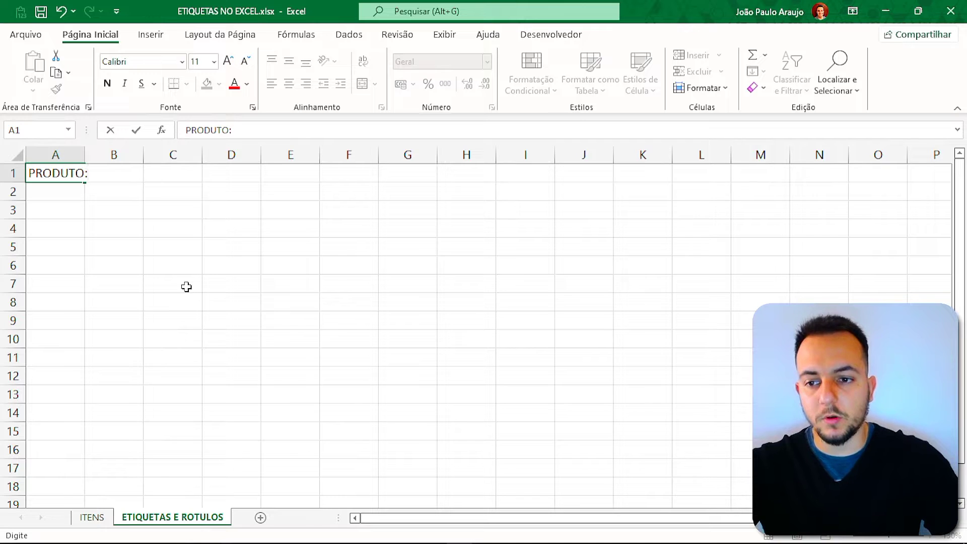
{"action": "key", "text": "Return"}
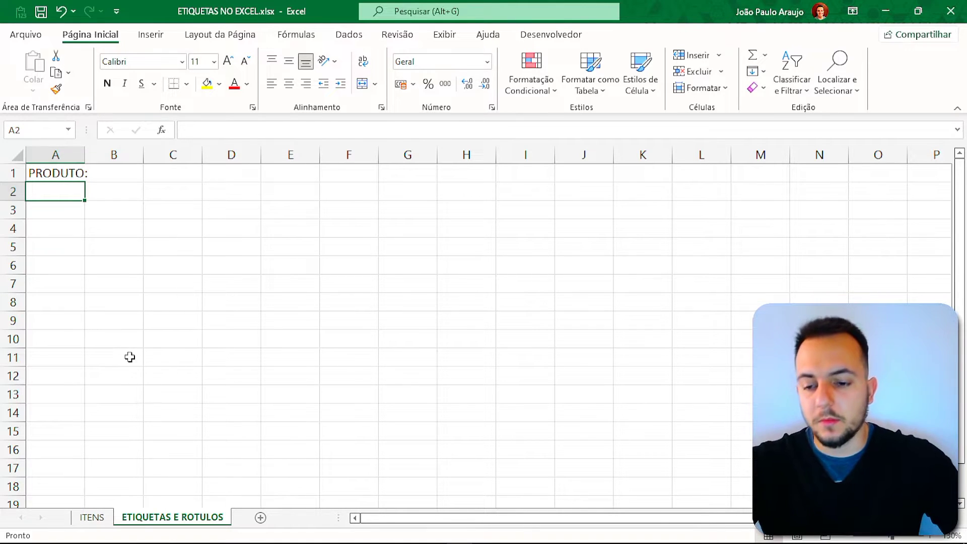
Check the ITENS column headers and enter FABRICAÇÃO in cell A2 of the ETIQUETAS E ROTULOS sheet
{"action": "left_click", "coordinate": [91, 518]}
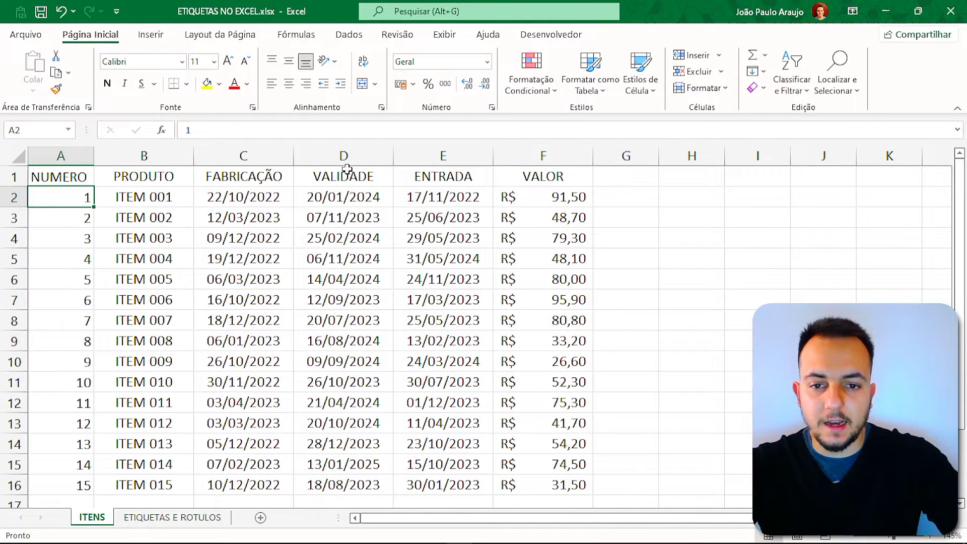
{"action": "left_click", "coordinate": [201, 518]}
{"action": "type", "text": "FABRICAÇÃO"}
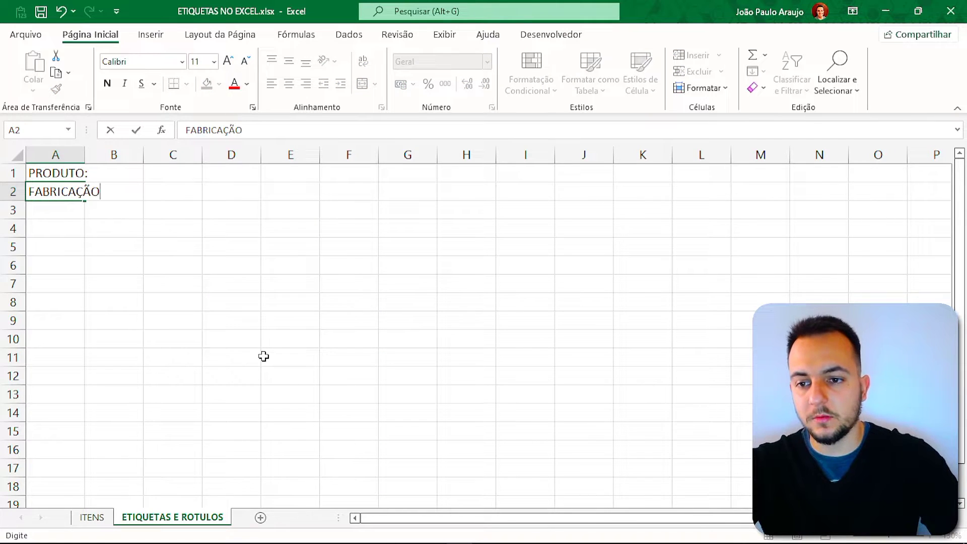
{"action": "key", "text": "Return"}
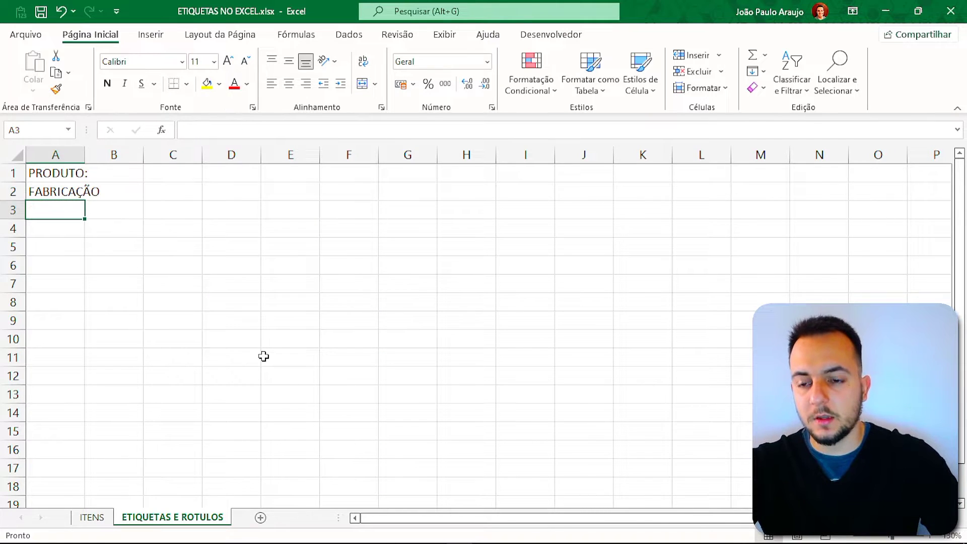
{"action": "key", "text": "Right"}
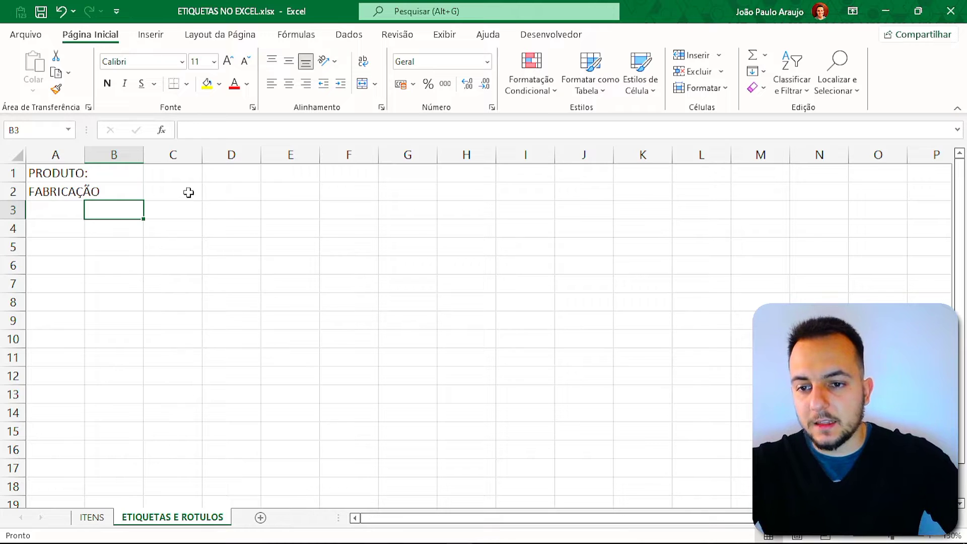
{"action": "left_click", "coordinate": [187, 192]}
{"action": "left_click_drag", "start_coordinate": [70, 173], "coordinate": [59, 275]}
{"action": "left_click", "coordinate": [176, 194]}
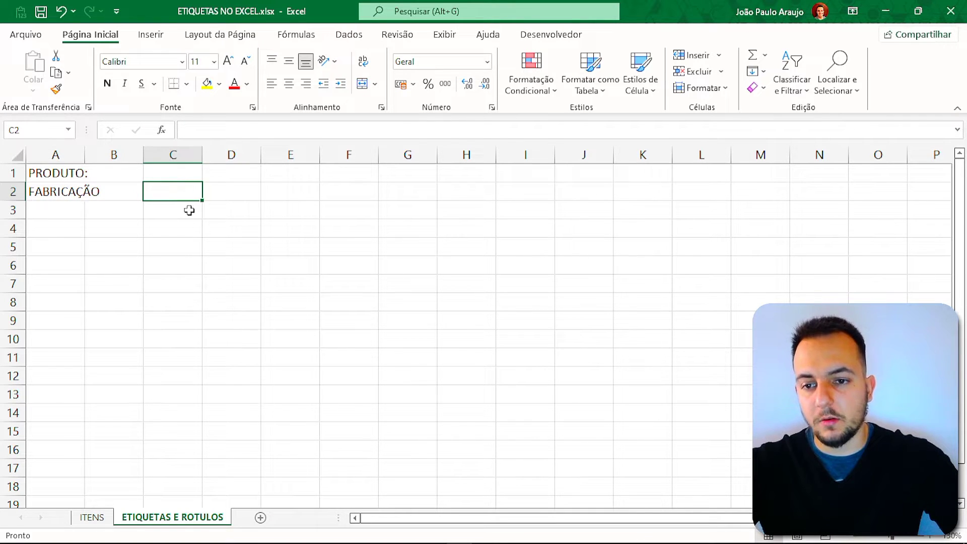
{"action": "type", "text": "ENTRA"}
{"action": "key", "text": "Escape"}
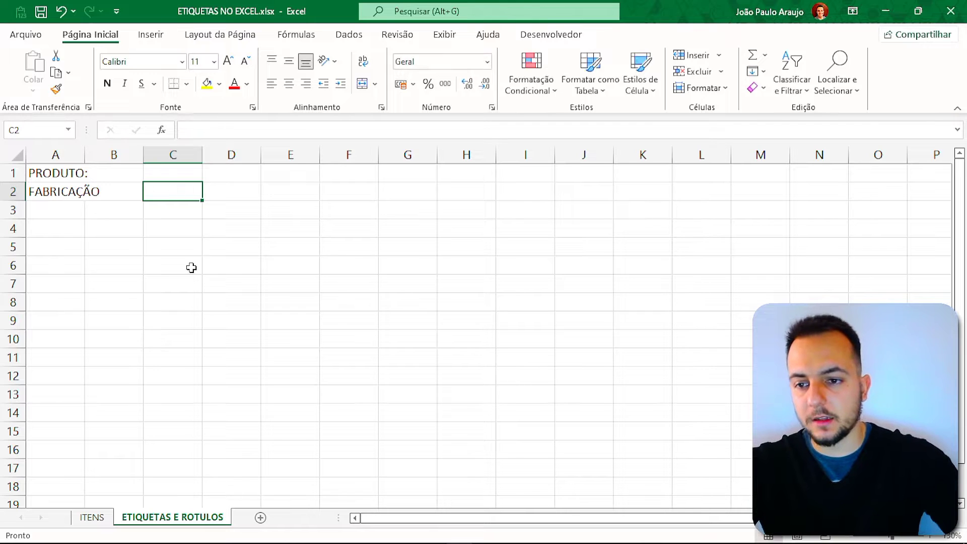
Recheck the header order on ITENS and enter VALIDADE: in cell C2 of the ETIQUETAS E ROTULOS sheet
{"action": "left_click", "coordinate": [94, 517]}
{"action": "left_click", "coordinate": [156, 519]}
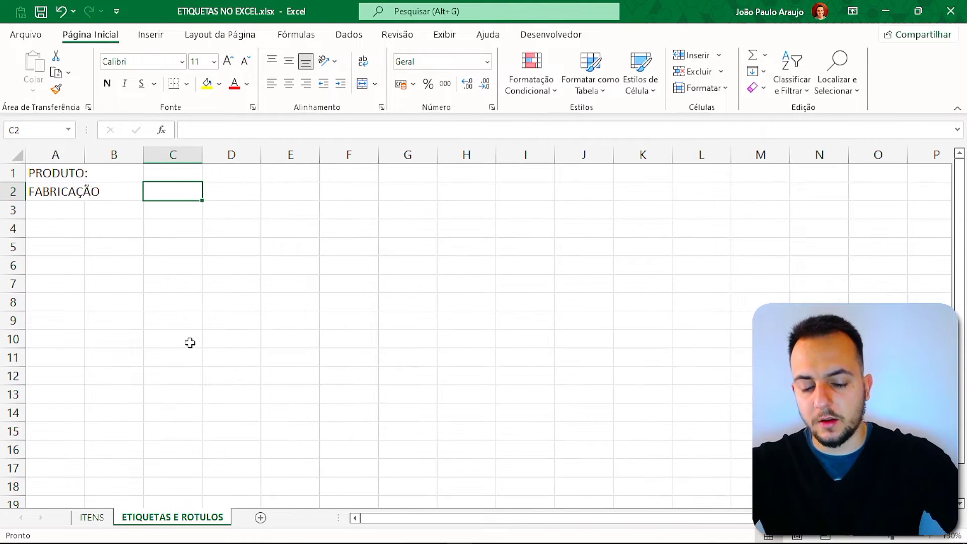
{"action": "type", "text": "ALIDADE:7"}
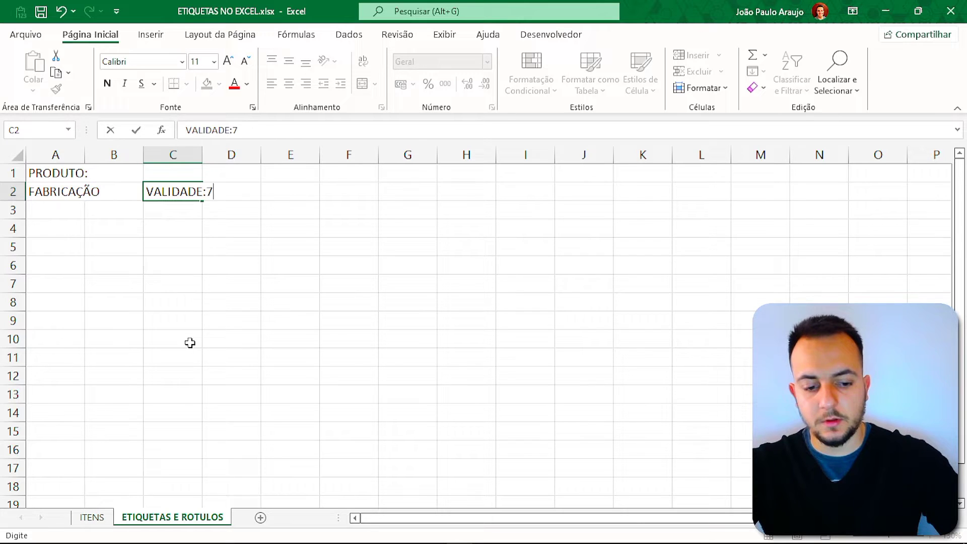
{"action": "key", "text": "BackSpace"}
{"action": "key", "text": "Return"}
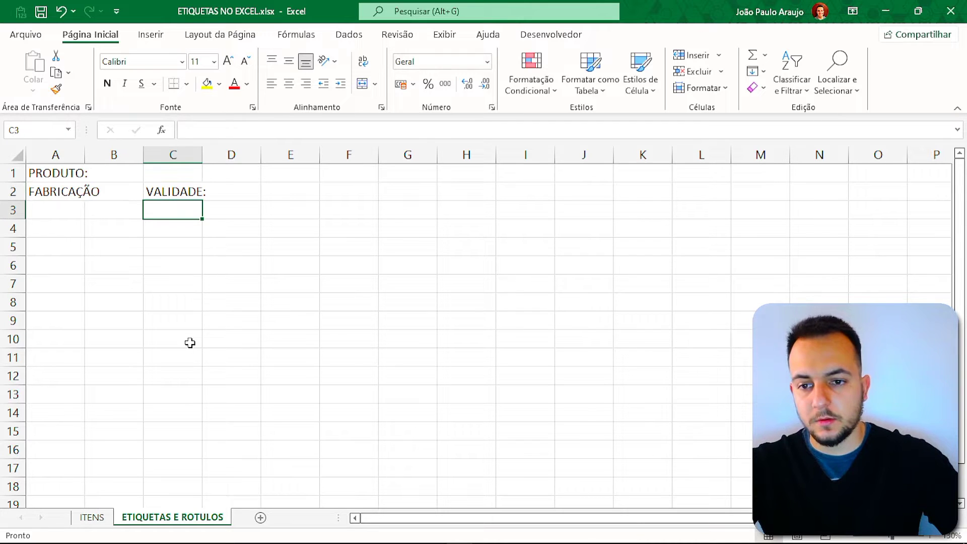
Enter the labels ENTRADA: in cell A3 and VALOR: in cell C3
{"action": "left_click", "coordinate": [70, 205]}
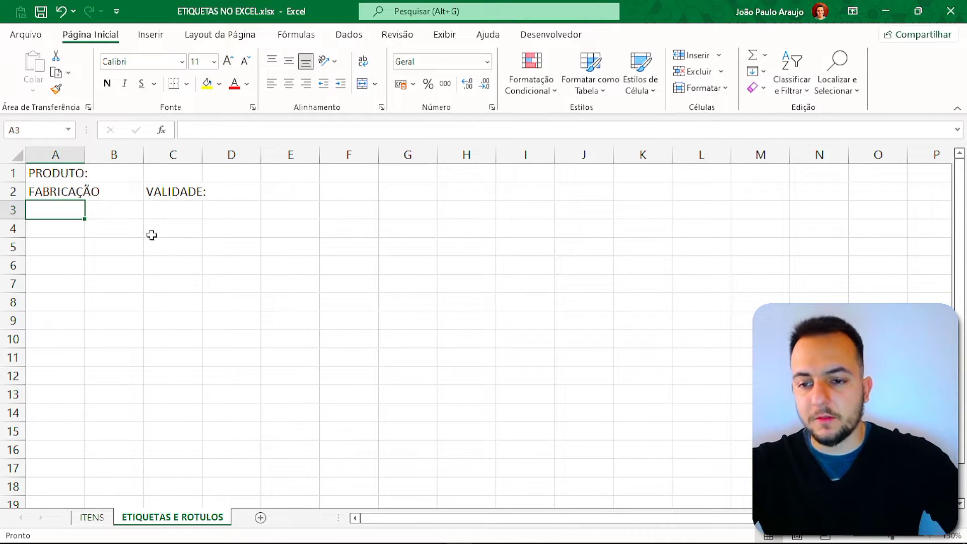
{"action": "type", "text": "ENTRADA:"}
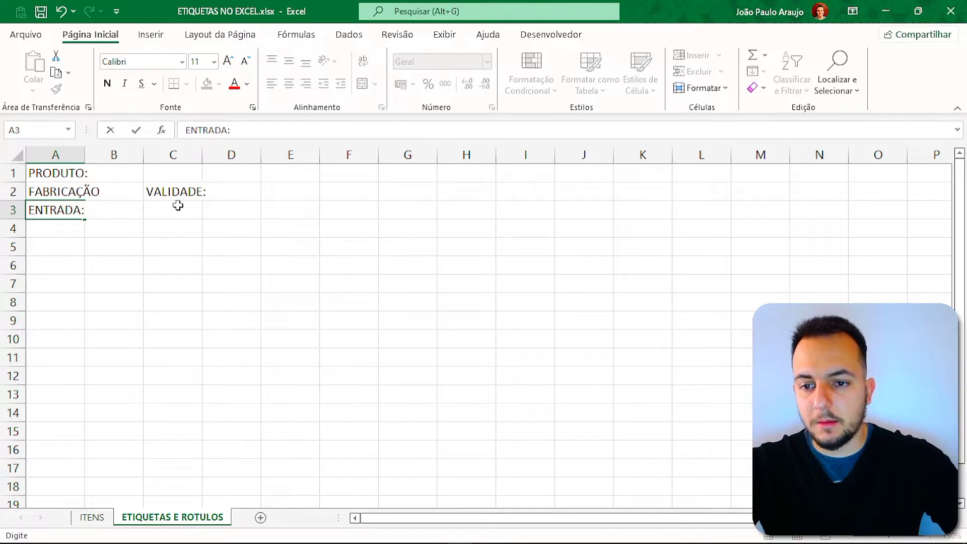
{"action": "key", "text": "Tab"}
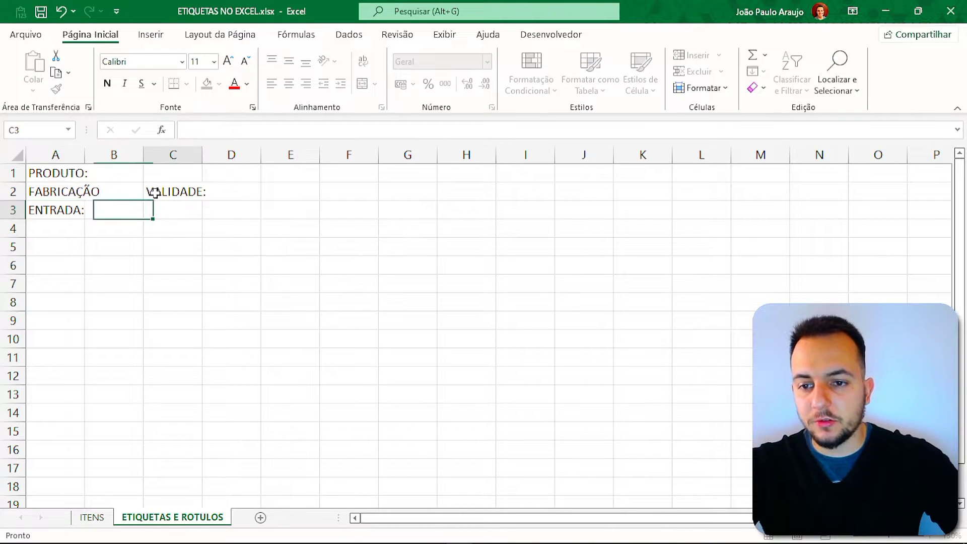
{"action": "left_click", "coordinate": [174, 208]}
{"action": "type", "text": "VALOR:"}
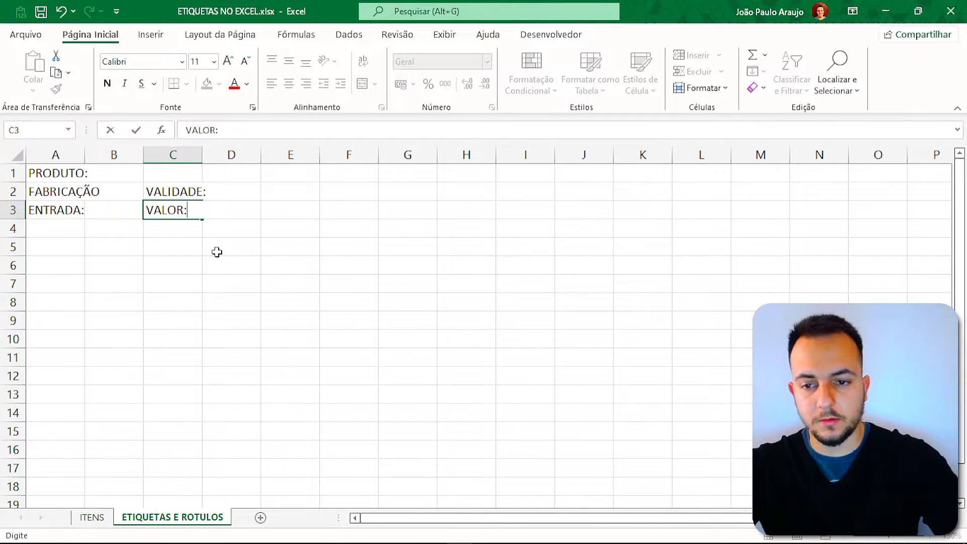
{"action": "key", "text": "Return"}
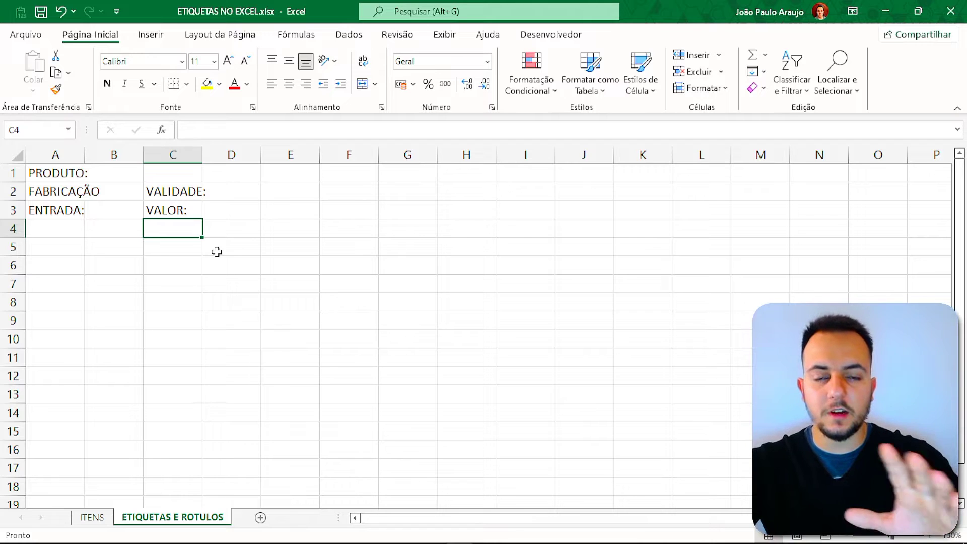
Add a colon to the end of the FABRICAÇÃO label in cell A2
{"action": "left_click", "coordinate": [64, 187]}
{"action": "key", "text": "F2"}
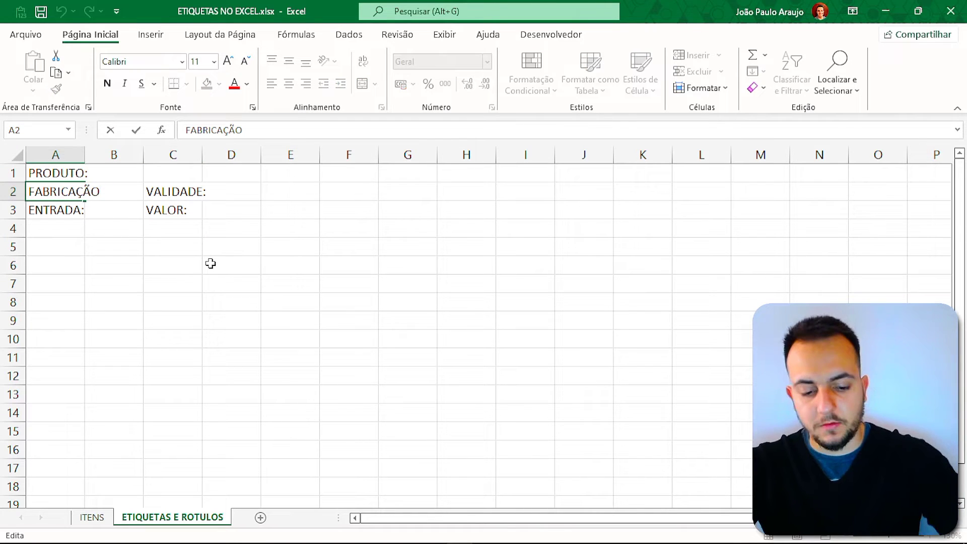
{"action": "key", "text": "Return"}
{"action": "left_click", "coordinate": [114, 301]}
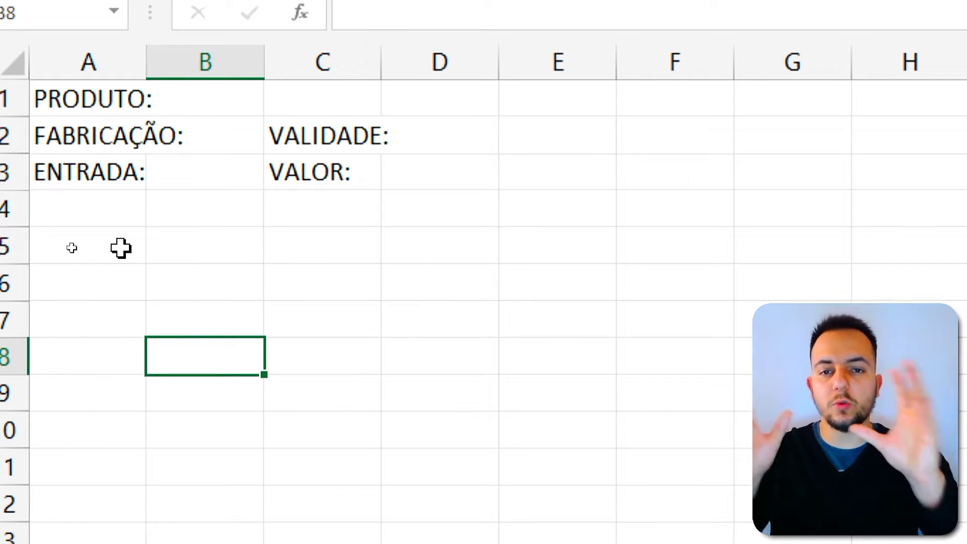
Apply all borders to the label block A1:D3
{"action": "left_click", "coordinate": [129, 133]}
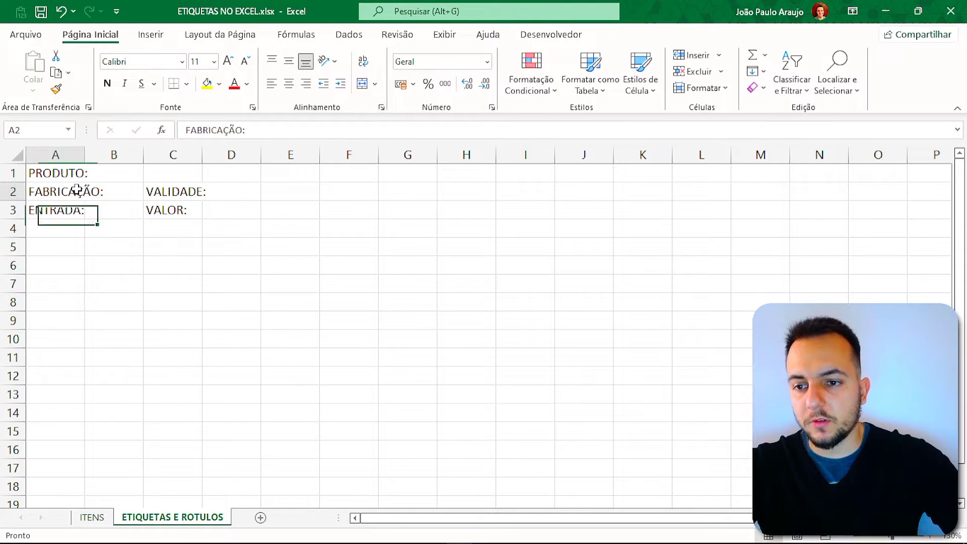
{"action": "left_click", "coordinate": [54, 174]}
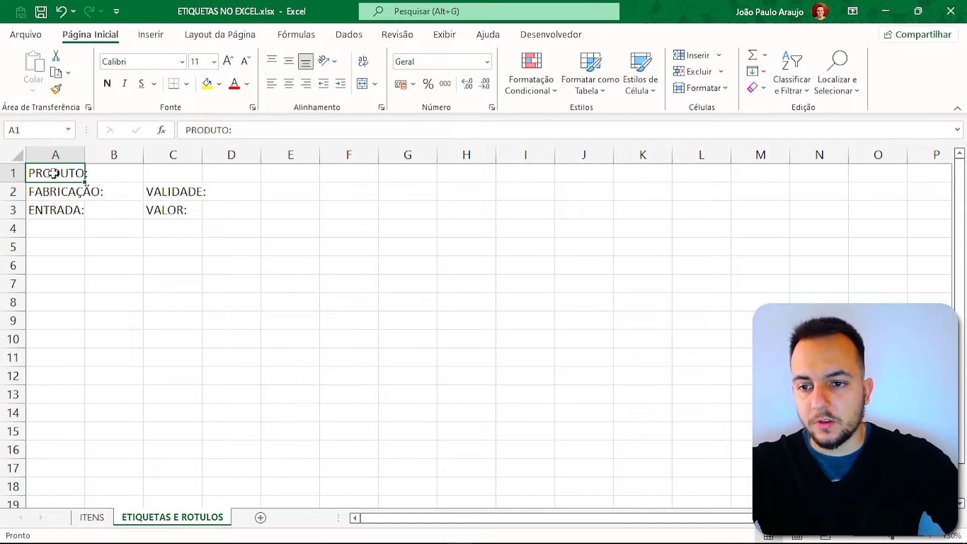
{"action": "left_click_drag", "start_coordinate": [71, 176], "coordinate": [252, 196]}
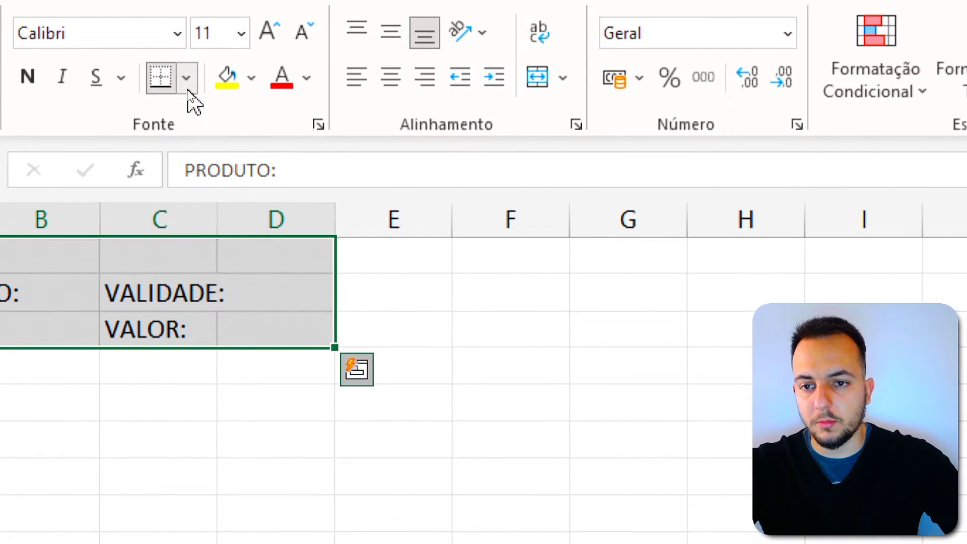
{"action": "left_click", "coordinate": [187, 84]}
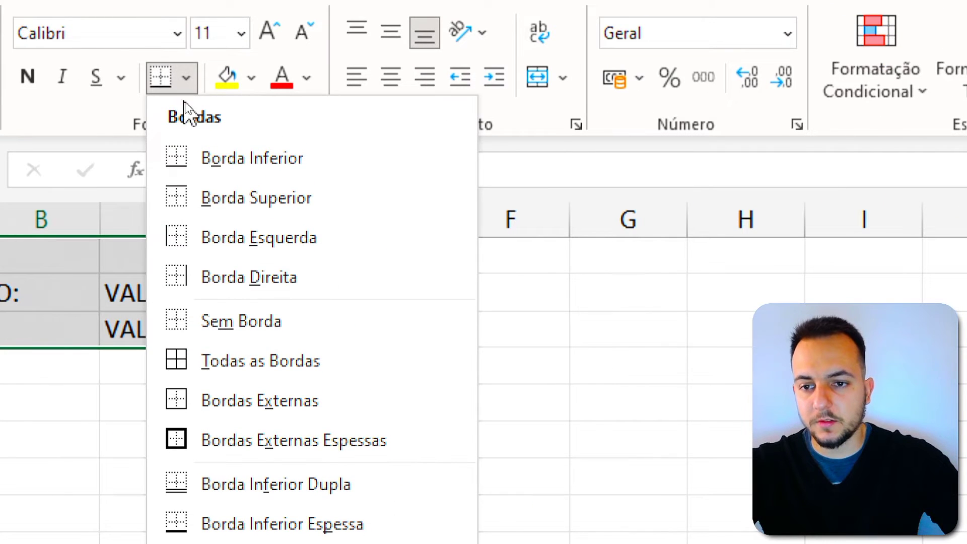
{"action": "left_click", "coordinate": [199, 359]}
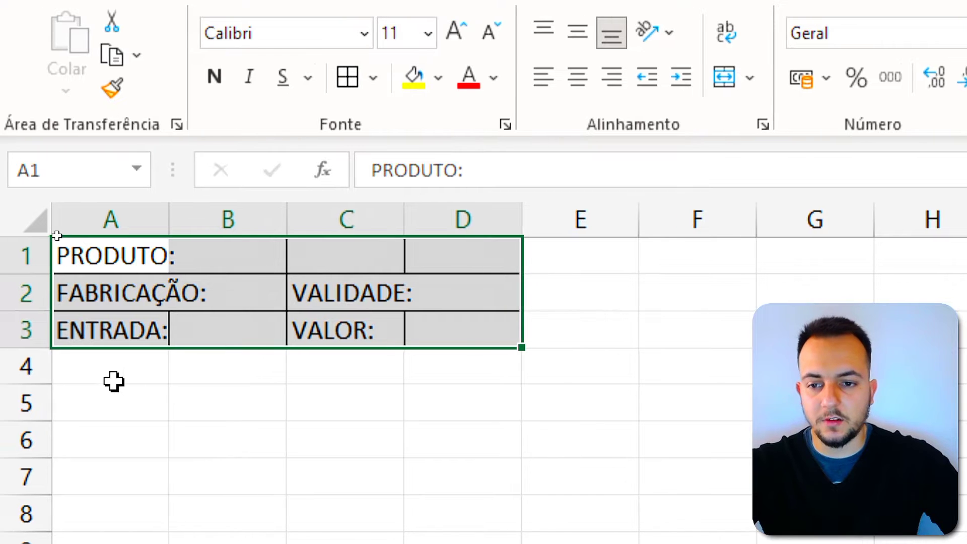
Merge and center cells B1:D1 as one field beside the PRODUTO: label
{"action": "left_click", "coordinate": [208, 259]}
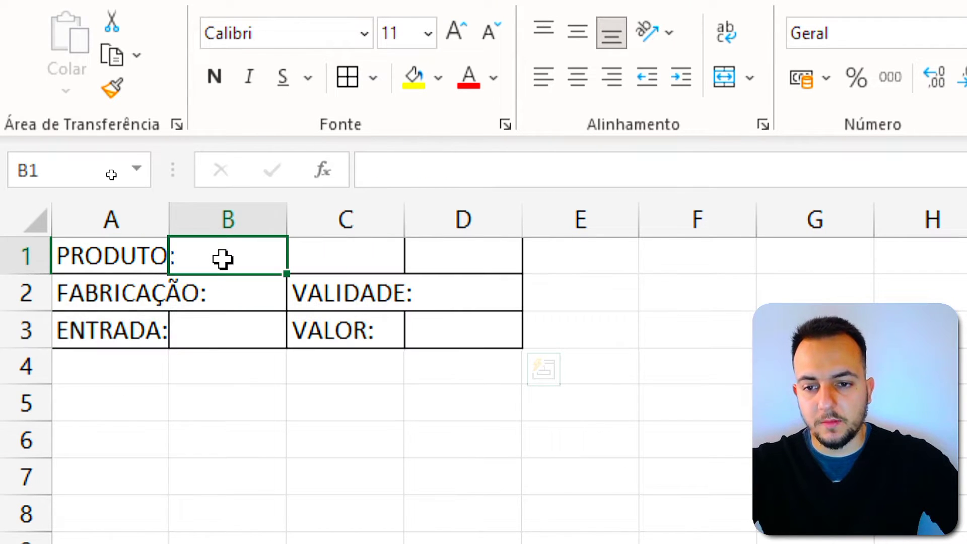
{"action": "left_click_drag", "start_coordinate": [222, 259], "coordinate": [479, 263]}
{"action": "left_click_drag", "start_coordinate": [323, 263], "coordinate": [491, 270]}
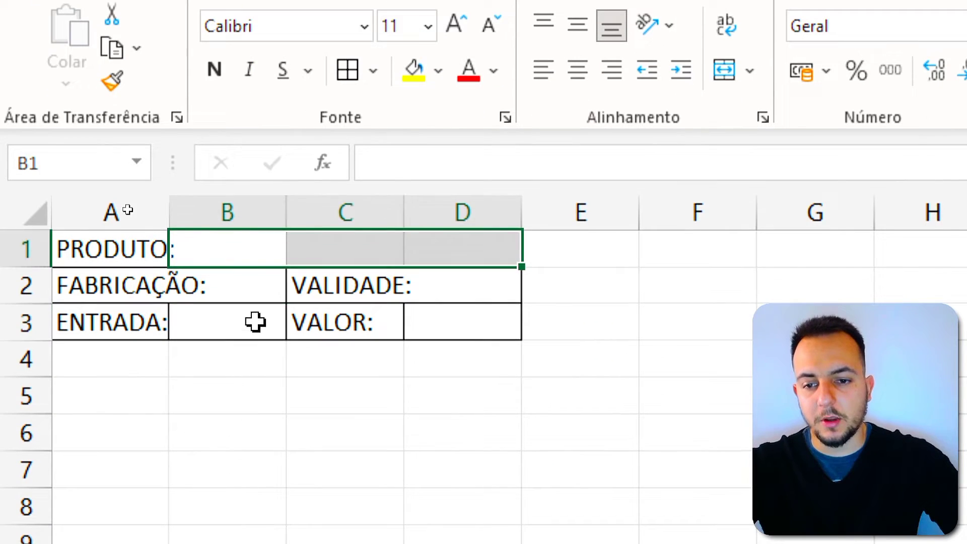
{"action": "left_click", "coordinate": [251, 374]}
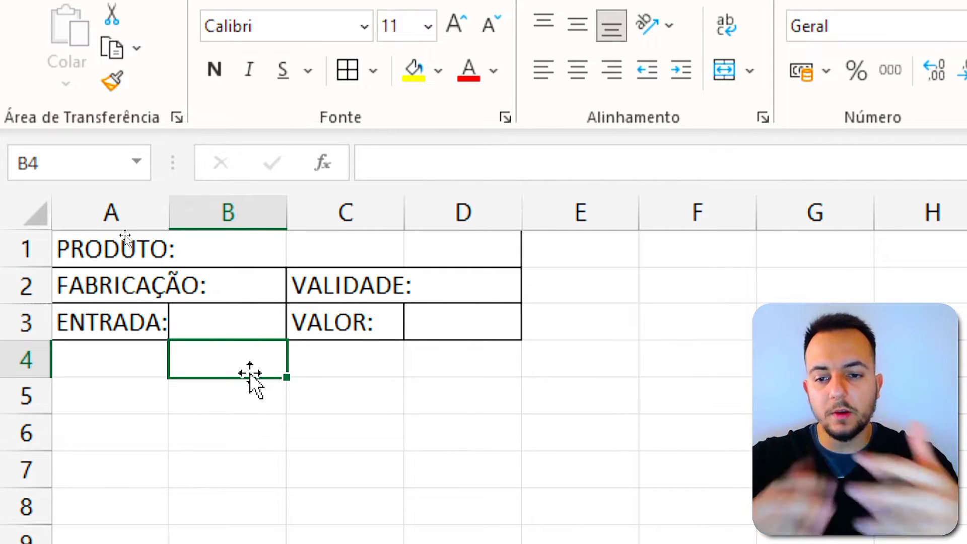
{"action": "left_click", "coordinate": [336, 240]}
{"action": "left_click_drag", "start_coordinate": [257, 255], "coordinate": [385, 245]}
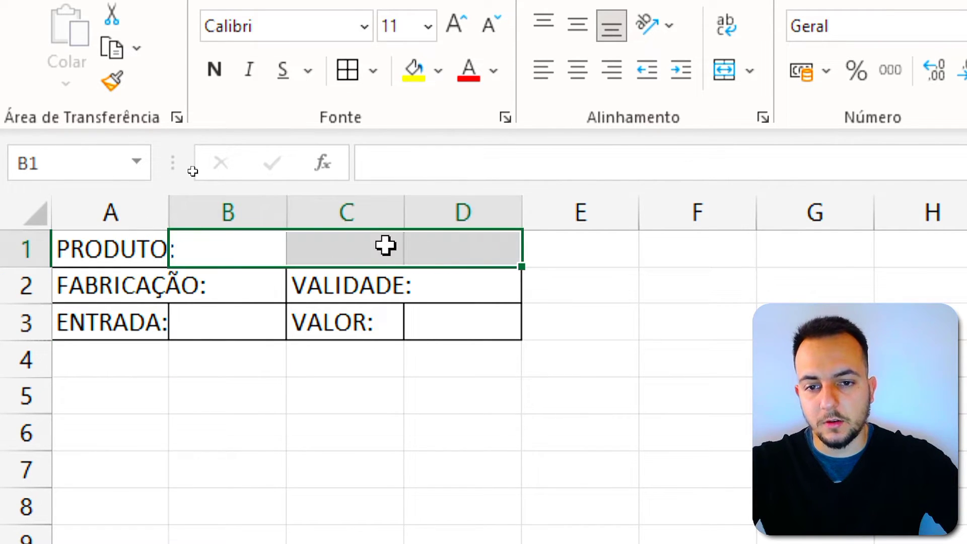
{"action": "left_click", "coordinate": [726, 71]}
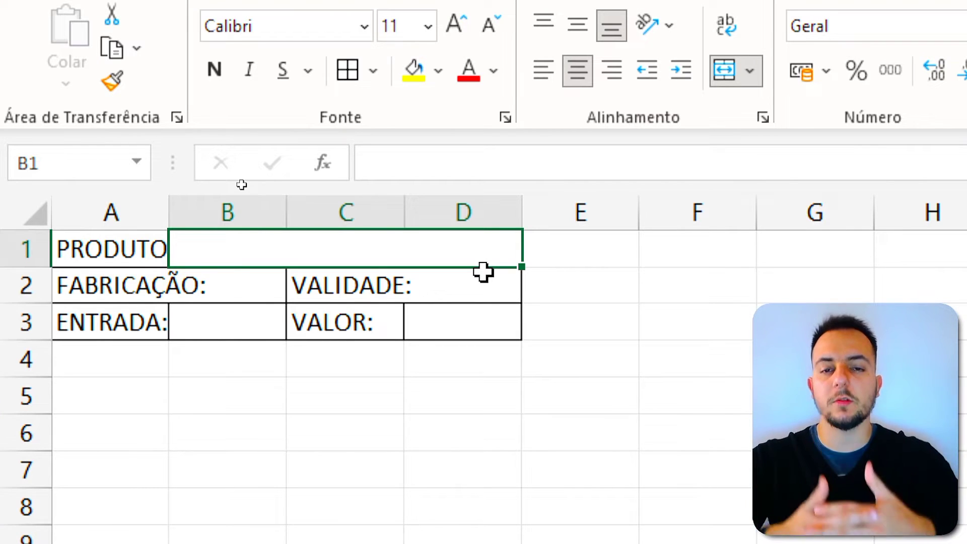
{"action": "left_click", "coordinate": [395, 425]}
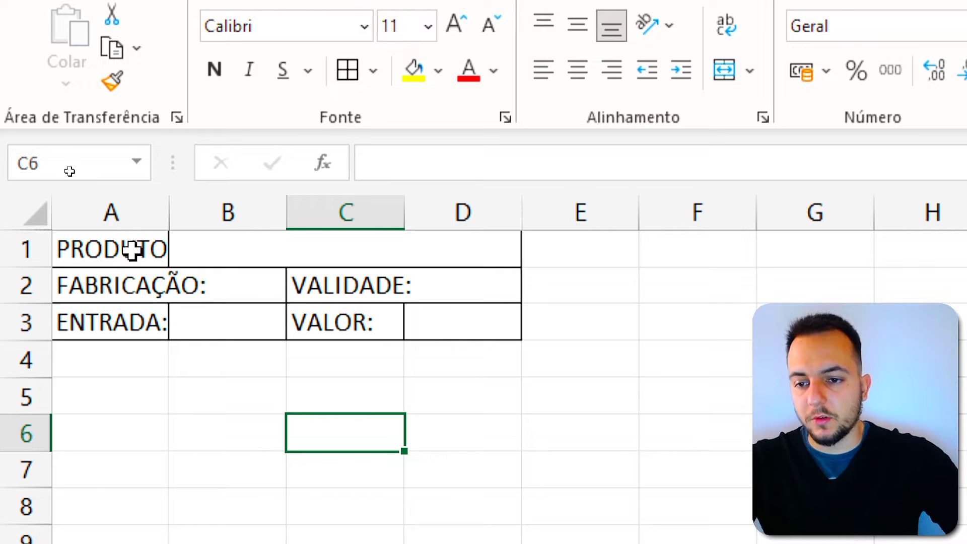
Make the label texts in A1:A3 and C2:C3 bold
{"action": "left_click_drag", "start_coordinate": [132, 250], "coordinate": [119, 325]}
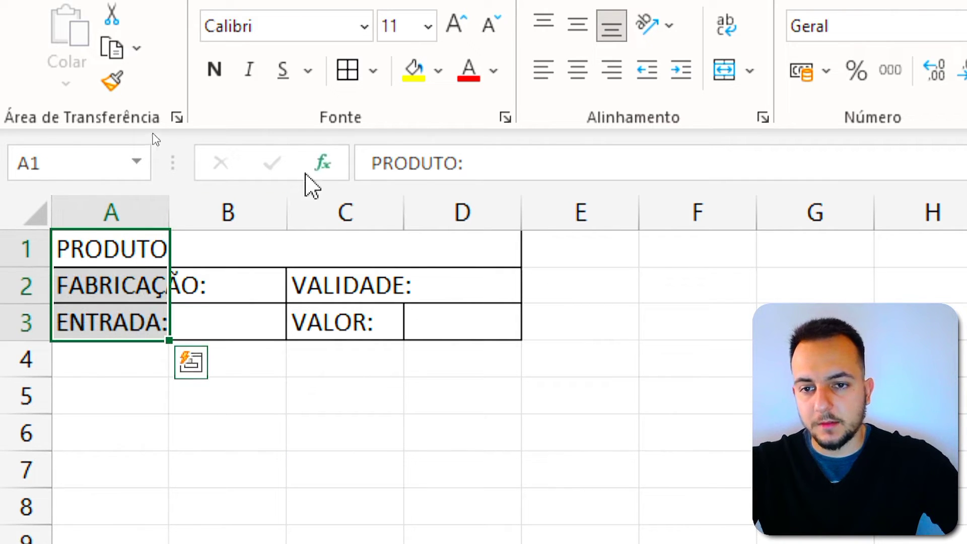
{"action": "left_click", "coordinate": [215, 69]}
{"action": "left_click", "coordinate": [349, 285]}
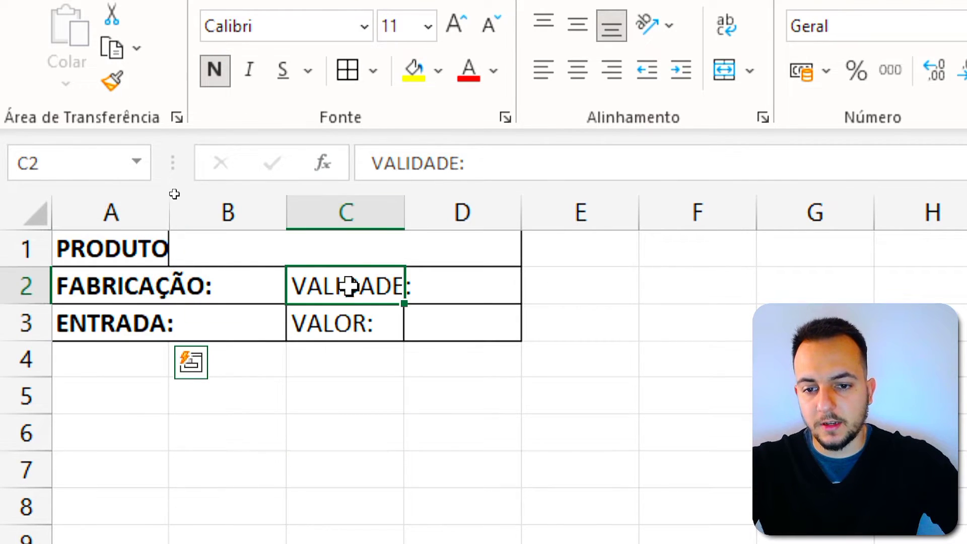
{"action": "left_click_drag", "start_coordinate": [349, 286], "coordinate": [343, 322]}
{"action": "left_click", "coordinate": [216, 74]}
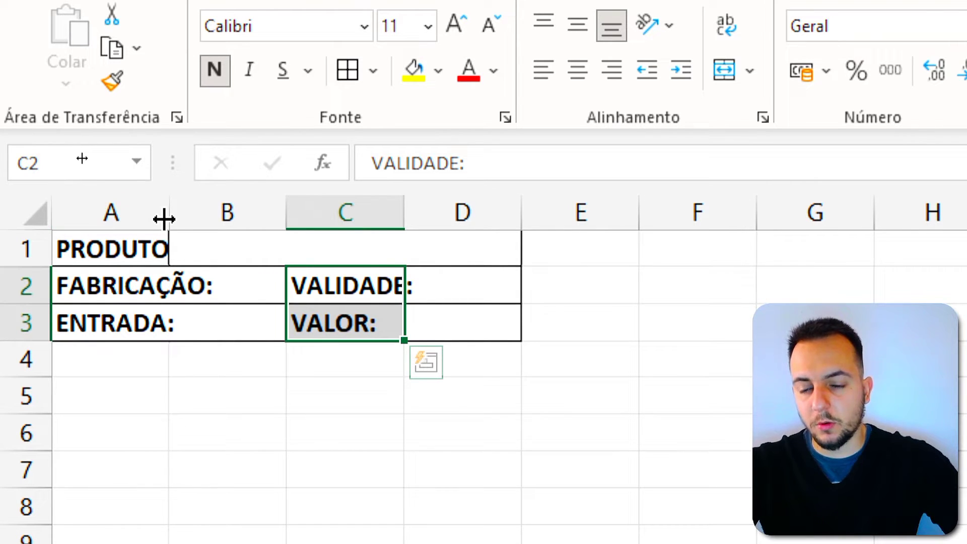
Widen columns A through D so the bold labels fit and the value cells have more room
{"action": "left_click_drag", "start_coordinate": [166, 219], "coordinate": [217, 211]}
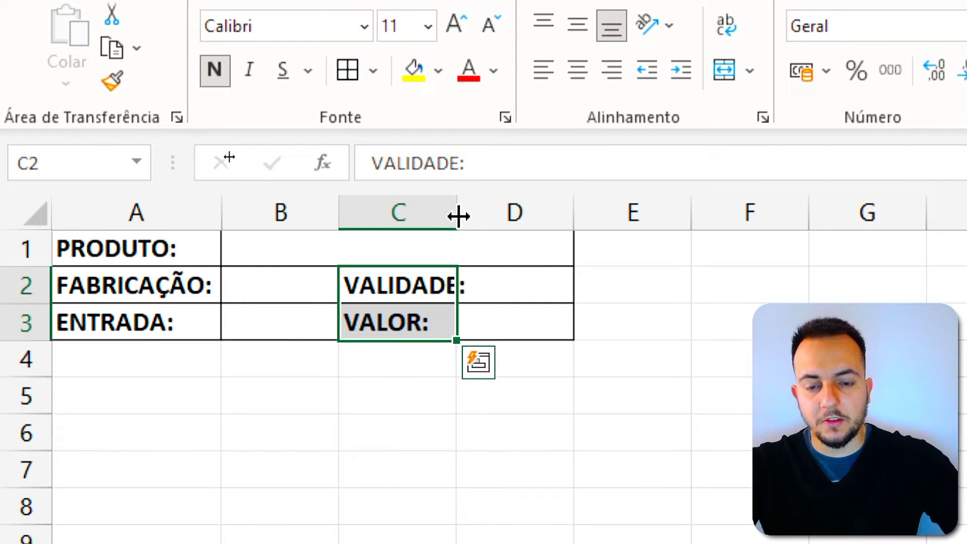
{"action": "left_click_drag", "start_coordinate": [458, 215], "coordinate": [482, 212]}
{"action": "left_click", "coordinate": [207, 438]}
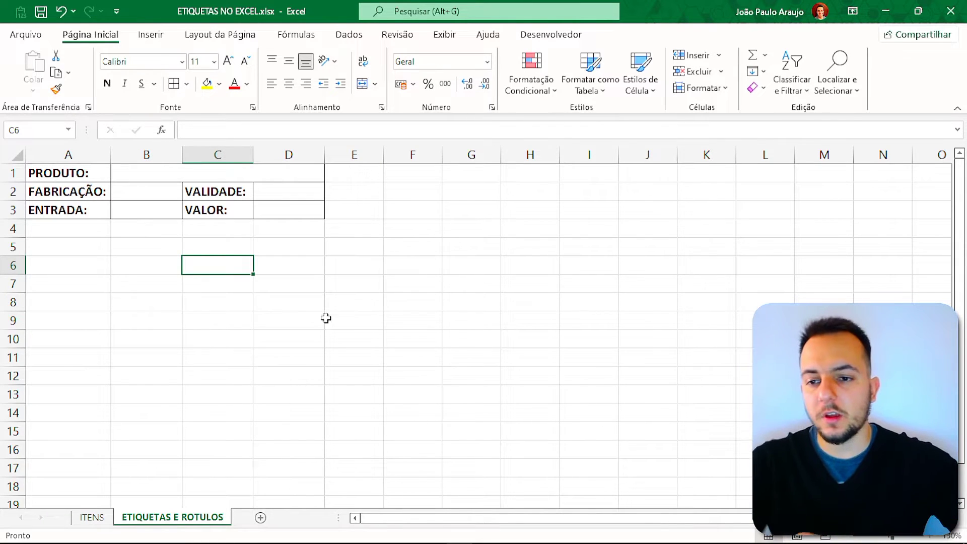
Put thick outside borders around the label block A1:D3
{"action": "left_click_drag", "start_coordinate": [93, 169], "coordinate": [282, 212]}
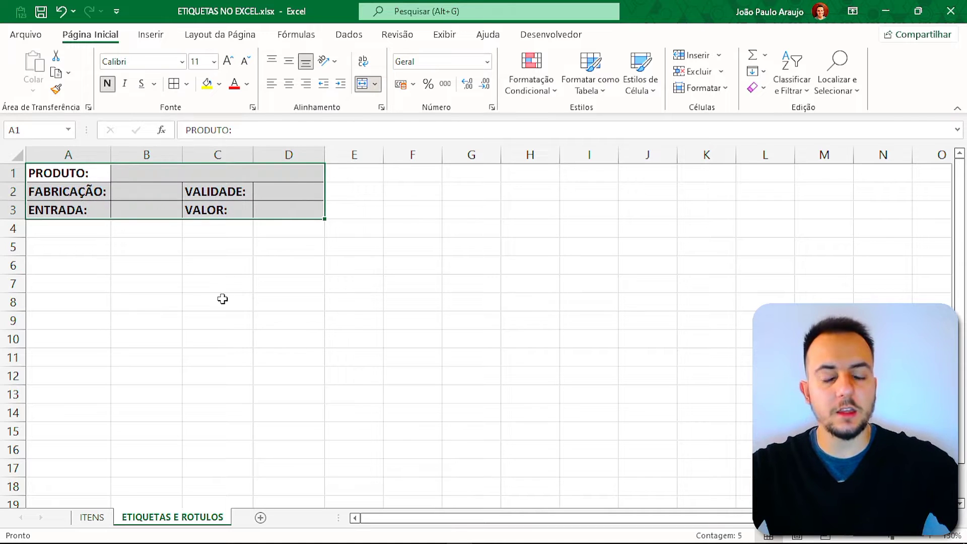
{"action": "left_click", "coordinate": [187, 83]}
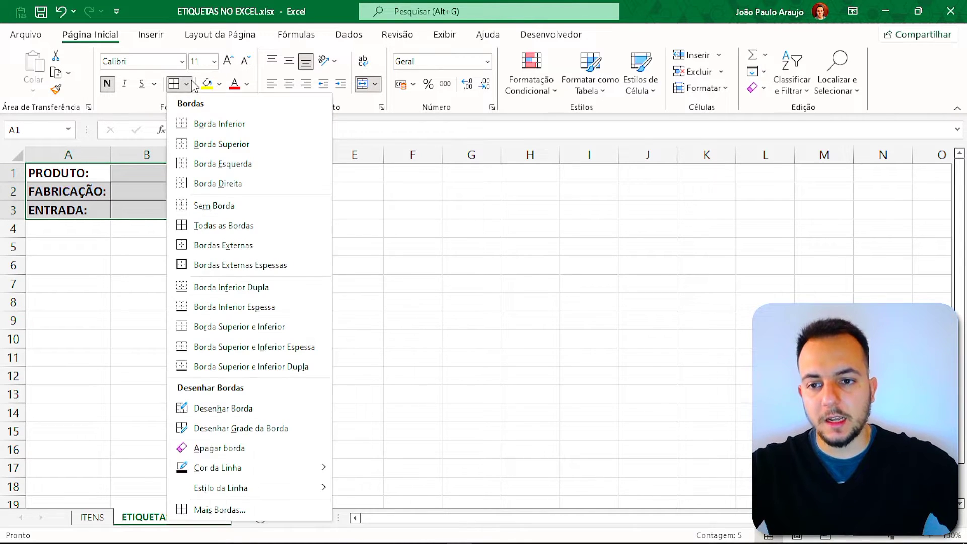
{"action": "left_click", "coordinate": [226, 266]}
{"action": "left_click", "coordinate": [203, 298]}
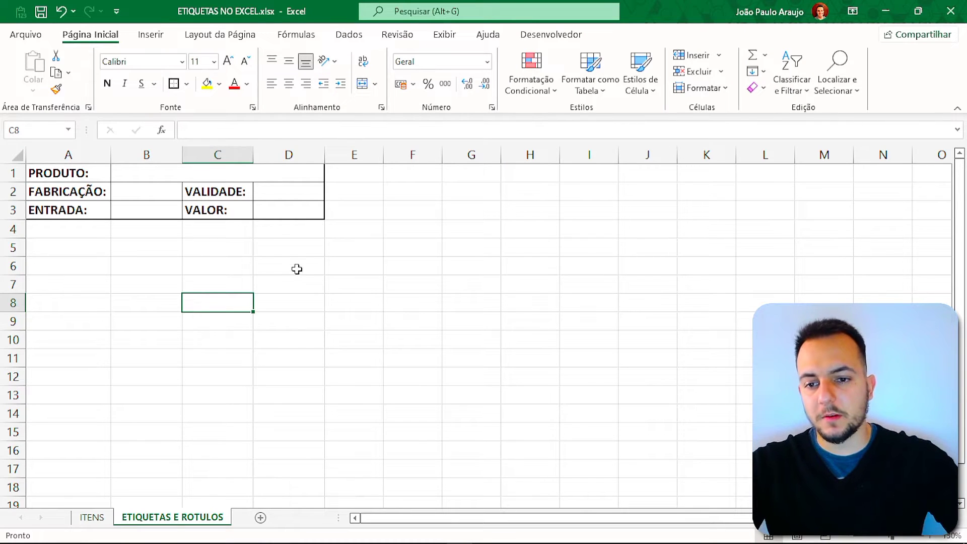
{"action": "left_click", "coordinate": [311, 252]}
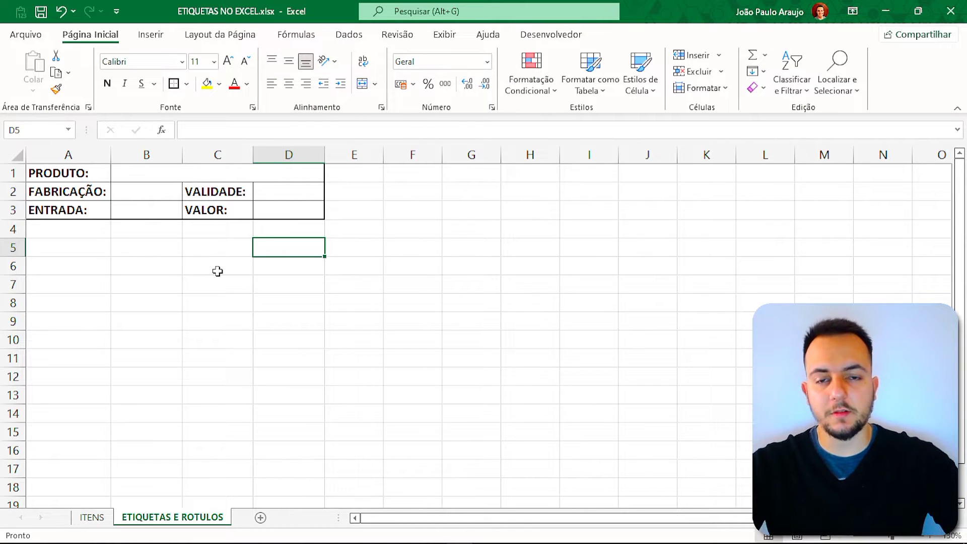
{"action": "left_click", "coordinate": [79, 230]}
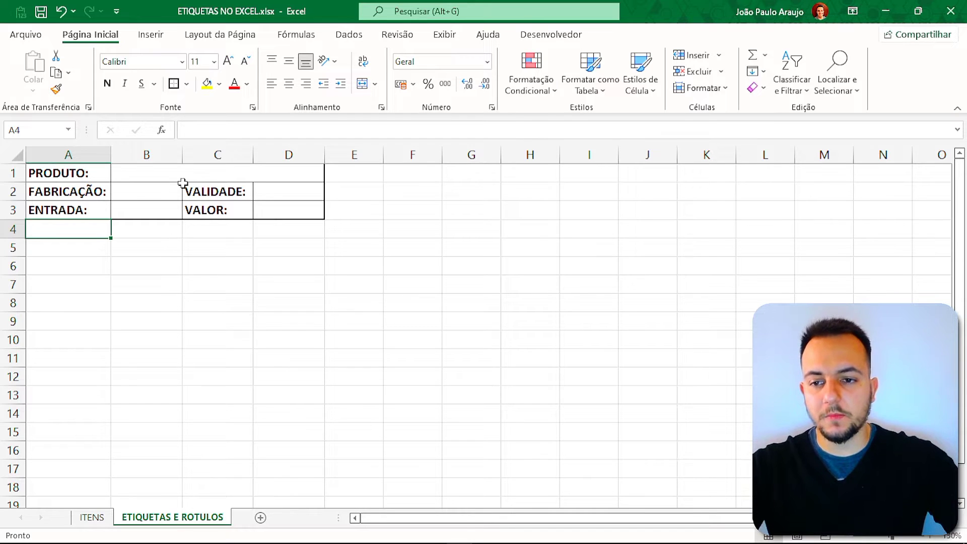
Center the value cells B1, B2:B3 and D2:D3 both horizontally and vertically
{"action": "left_click", "coordinate": [162, 180]}
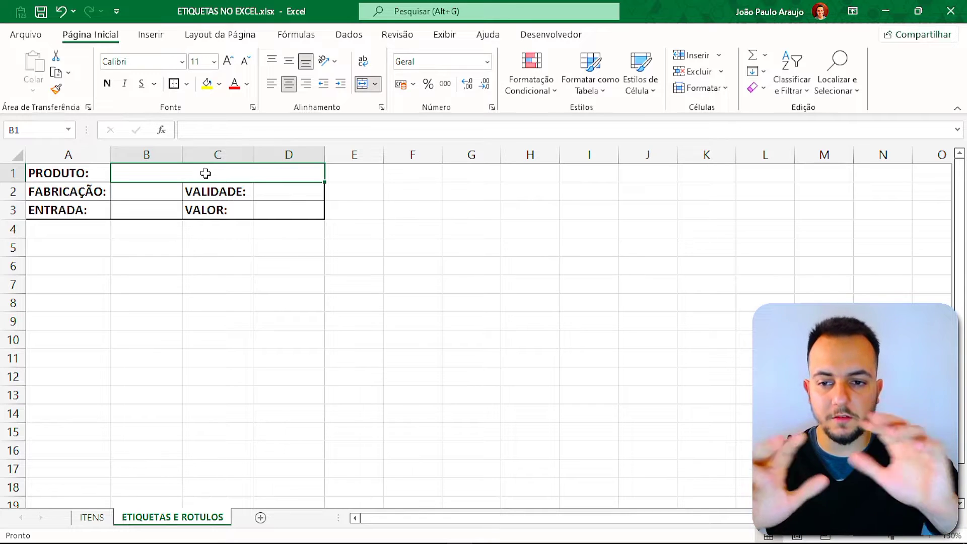
{"action": "left_click", "coordinate": [289, 61]}
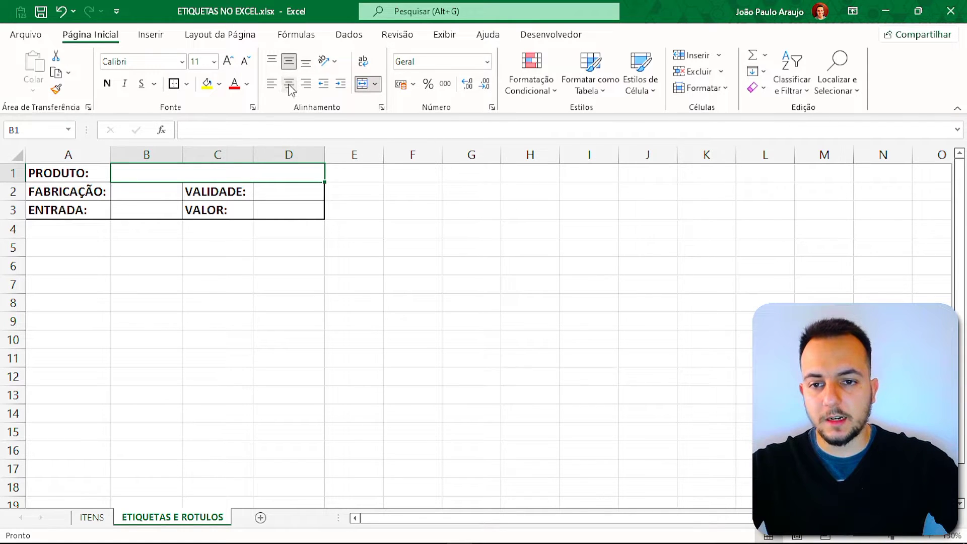
{"action": "left_click_drag", "start_coordinate": [154, 194], "coordinate": [151, 210]}
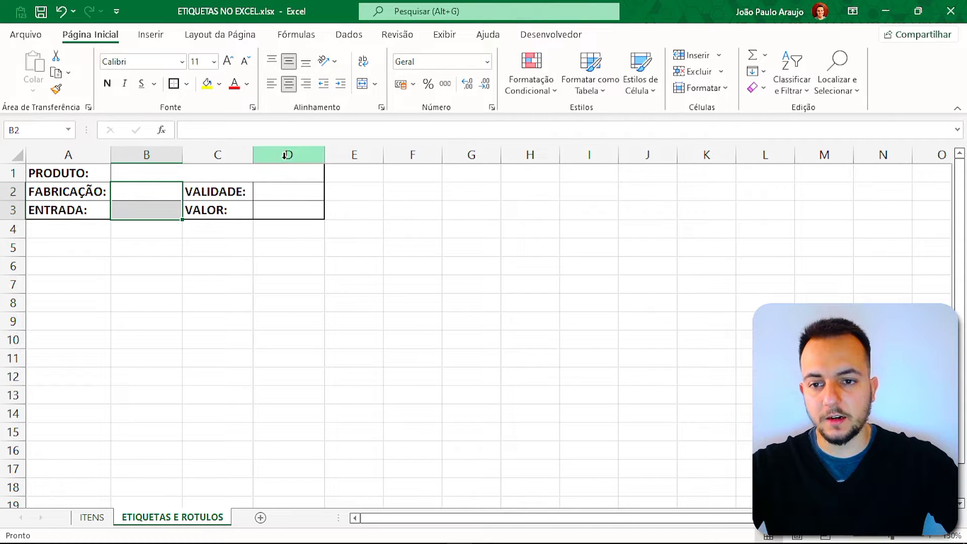
{"action": "left_click_drag", "start_coordinate": [283, 197], "coordinate": [283, 211]}
{"action": "left_click", "coordinate": [289, 83]}
{"action": "left_click", "coordinate": [289, 61]}
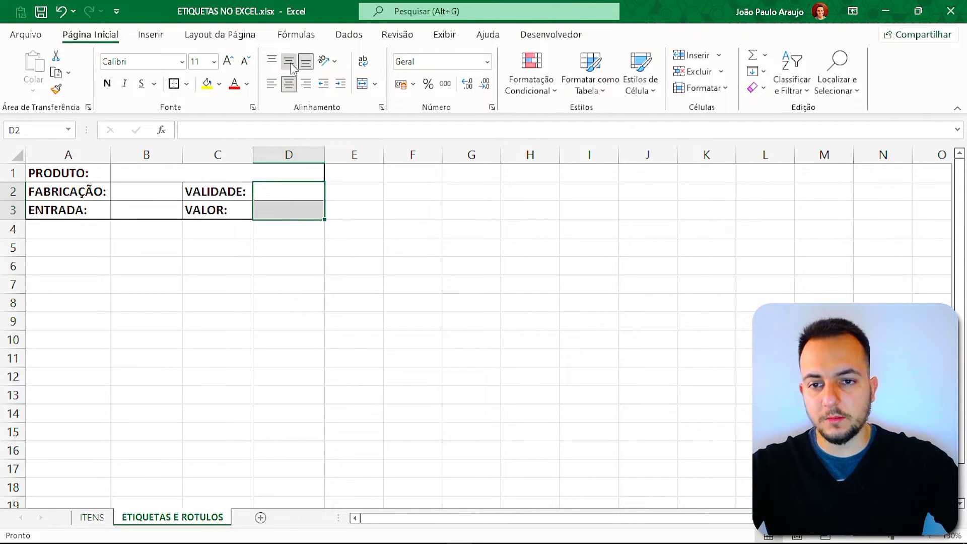
{"action": "left_click", "coordinate": [166, 194]}
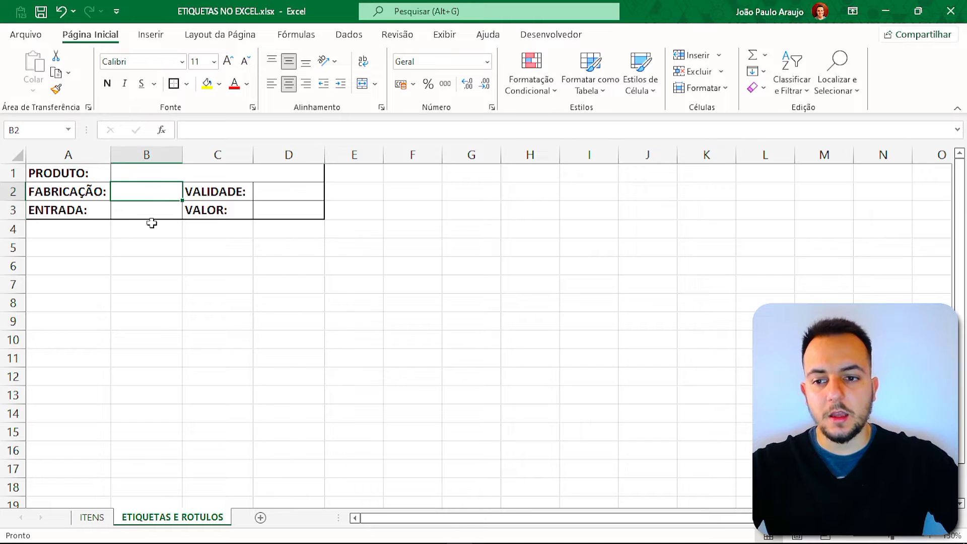
Apply the accounting number format to cell D3 beside the VALOR: label
{"action": "left_click", "coordinate": [288, 216]}
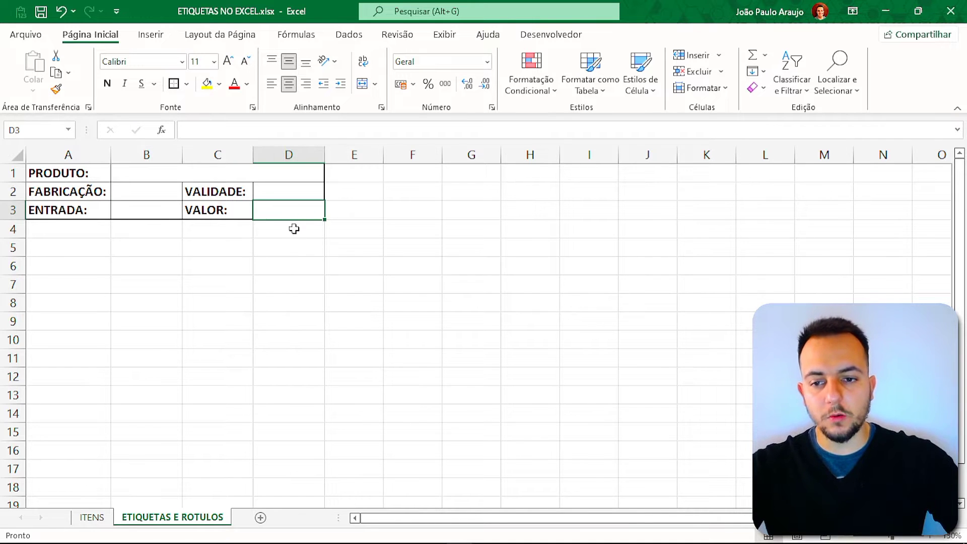
{"action": "scroll", "coordinate": [163, 243], "scroll_direction": "up", "scroll_amount": 8}
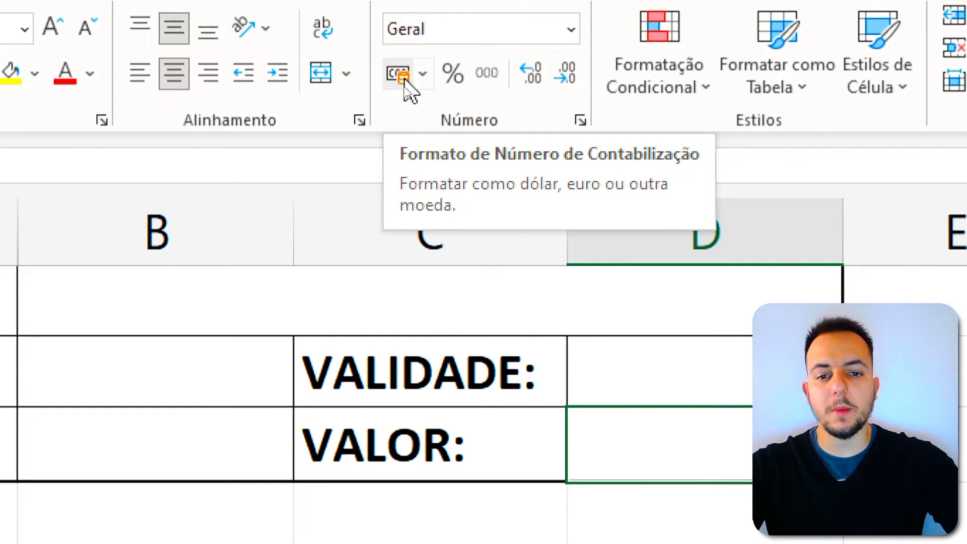
{"action": "left_click", "coordinate": [398, 75]}
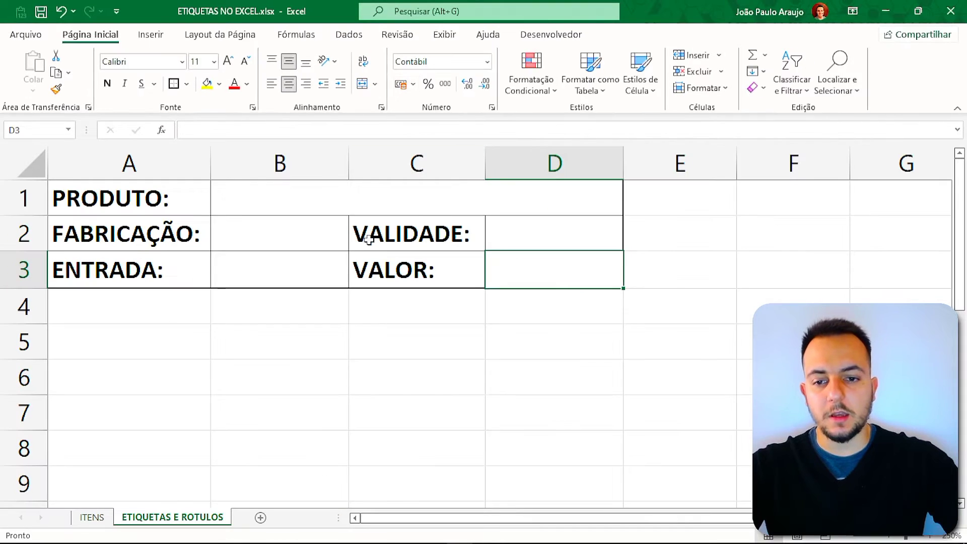
Check the date columns on the ITENS sheet and apply the short date format to label cells B2:B3 and D2
{"action": "left_click", "coordinate": [92, 518]}
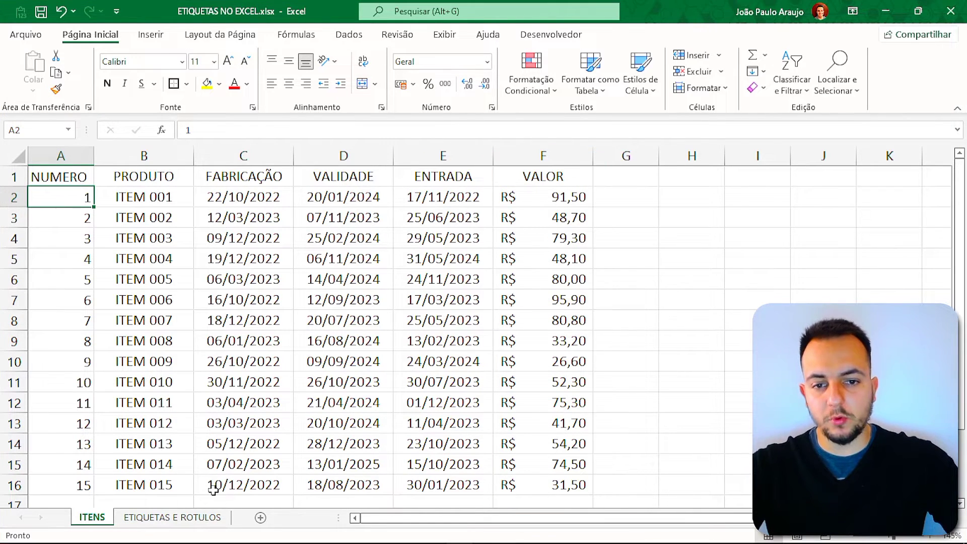
{"action": "left_click", "coordinate": [134, 518]}
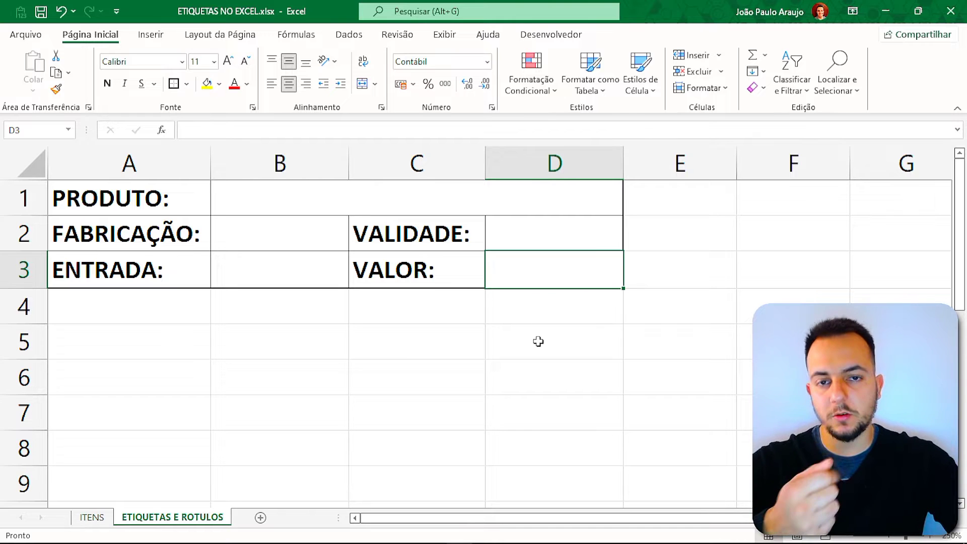
{"action": "mouse_move", "coordinate": [293, 248]}
{"action": "left_mouse_down"}
{"action": "mouse_move", "coordinate": [287, 234]}
{"action": "mouse_move", "coordinate": [281, 255]}
{"action": "left_mouse_up"}
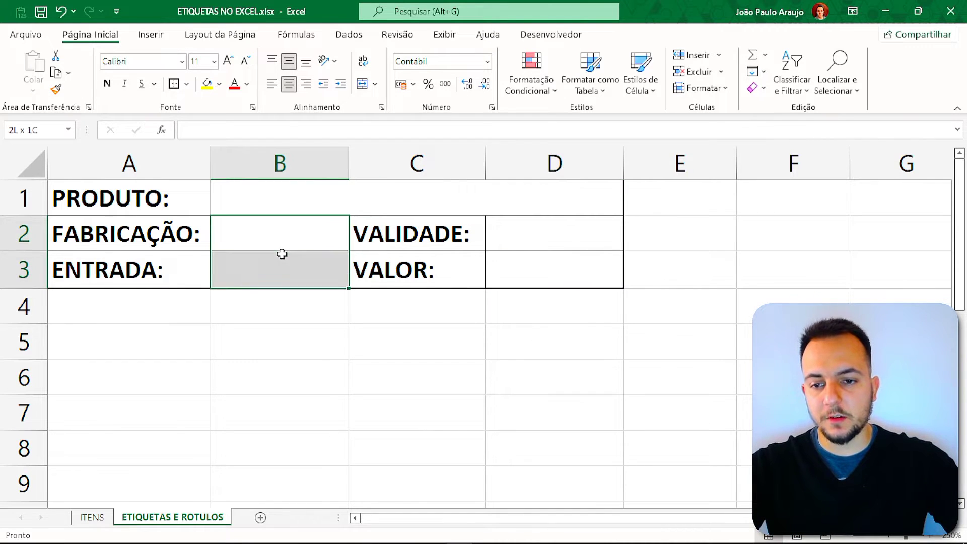
{"action": "left_click", "coordinate": [488, 62]}
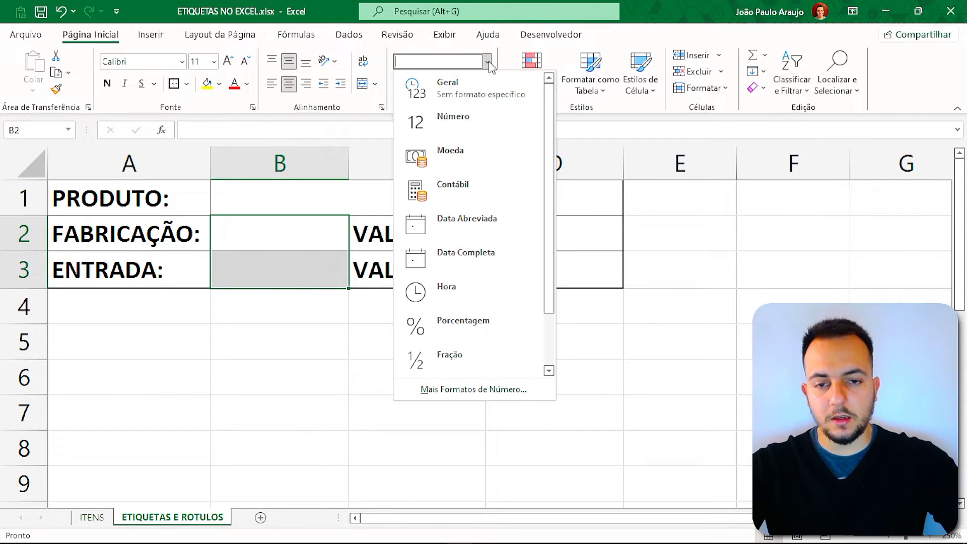
{"action": "left_click", "coordinate": [456, 229]}
{"action": "left_click", "coordinate": [518, 234]}
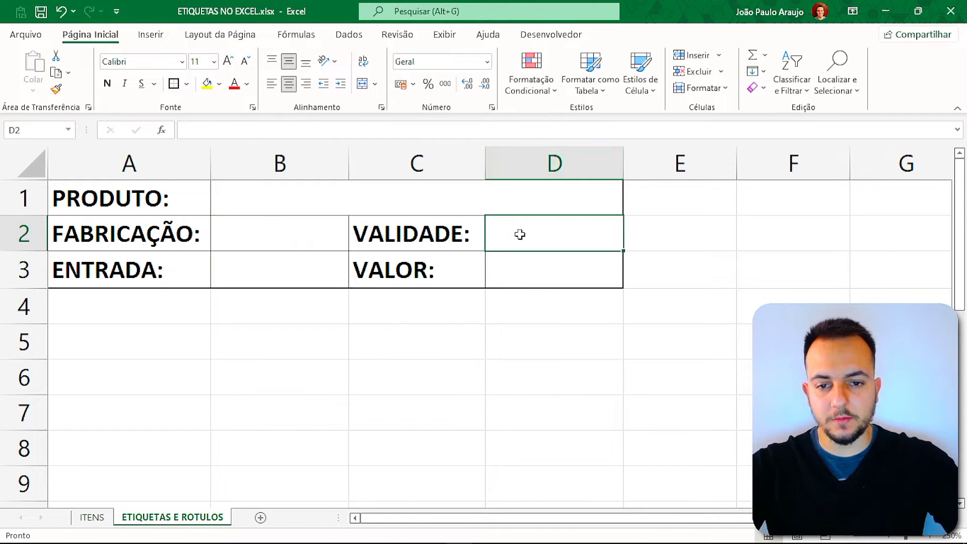
{"action": "left_click", "coordinate": [487, 62]}
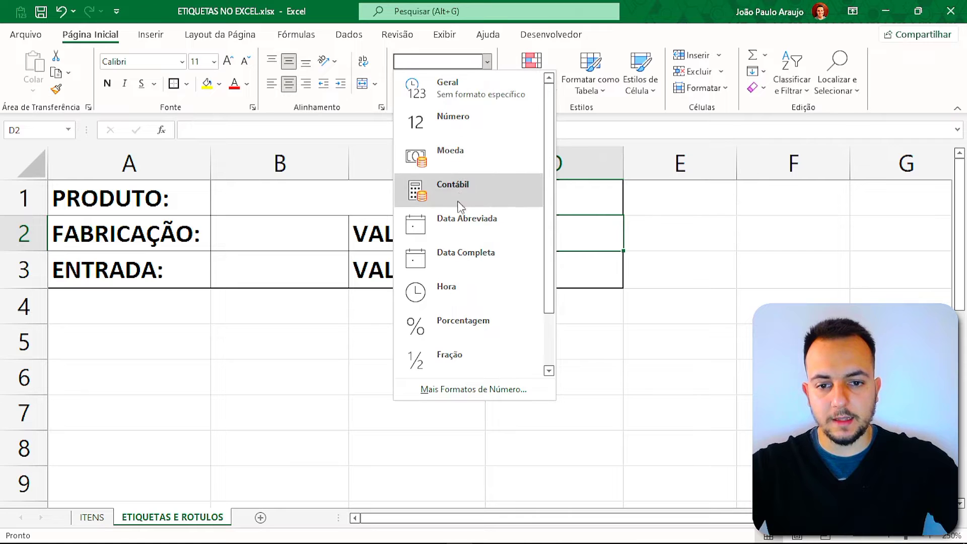
{"action": "left_click", "coordinate": [451, 227]}
{"action": "left_click", "coordinate": [363, 332]}
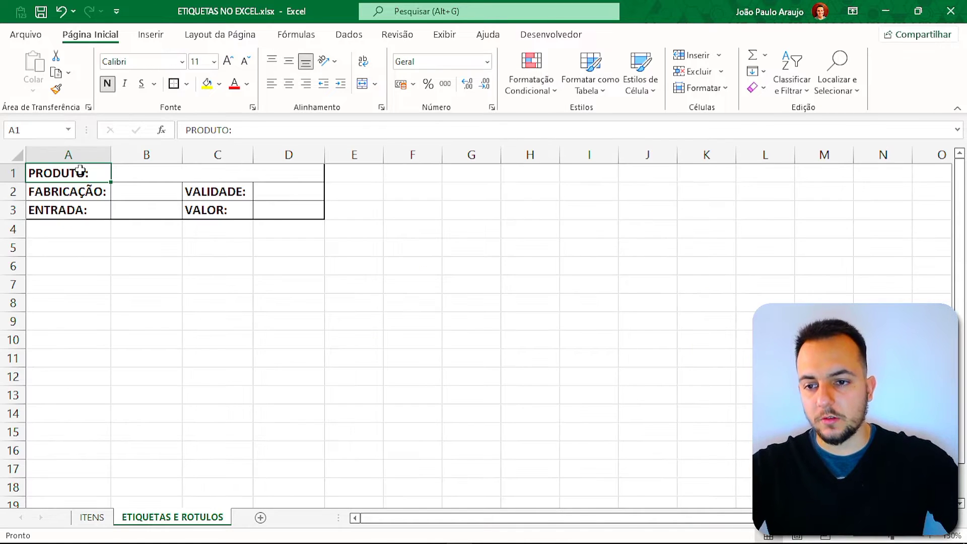
Try copying only the label block A1:D3 to cell F1, and undo the paste
{"action": "left_click_drag", "start_coordinate": [80, 170], "coordinate": [261, 207]}
{"action": "key", "text": "ctrl+c"}
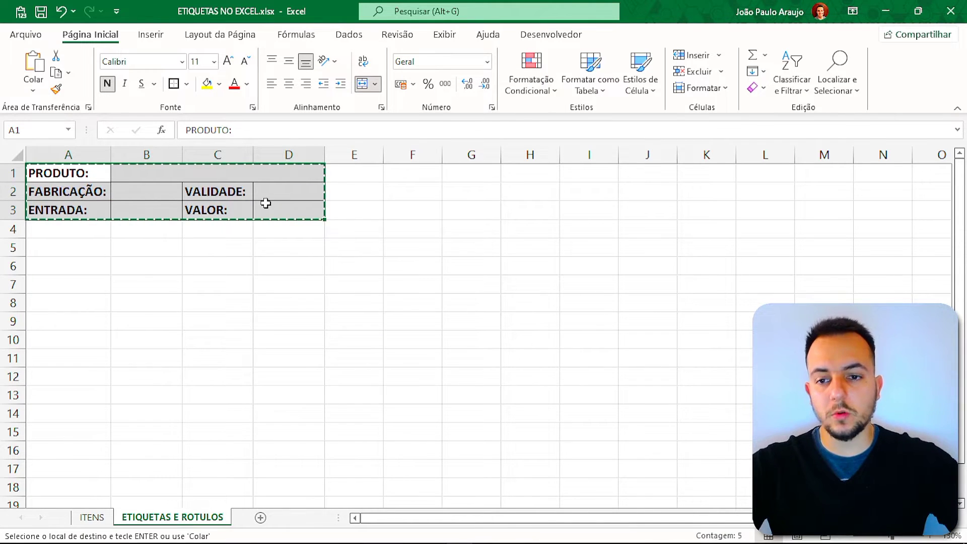
{"action": "left_click", "coordinate": [428, 172]}
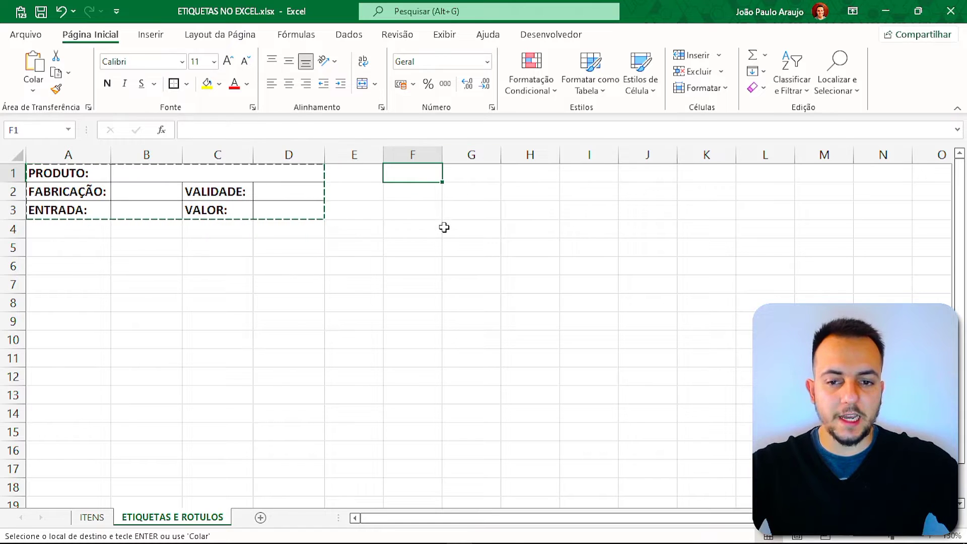
{"action": "key", "text": "ctrl+v"}
{"action": "left_click", "coordinate": [422, 283]}
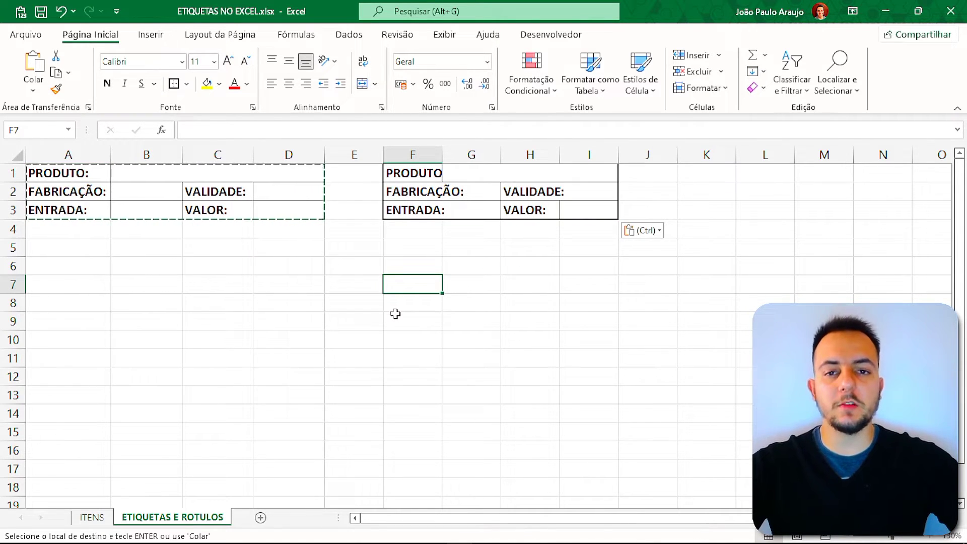
{"action": "key", "text": "ctrl+2"}
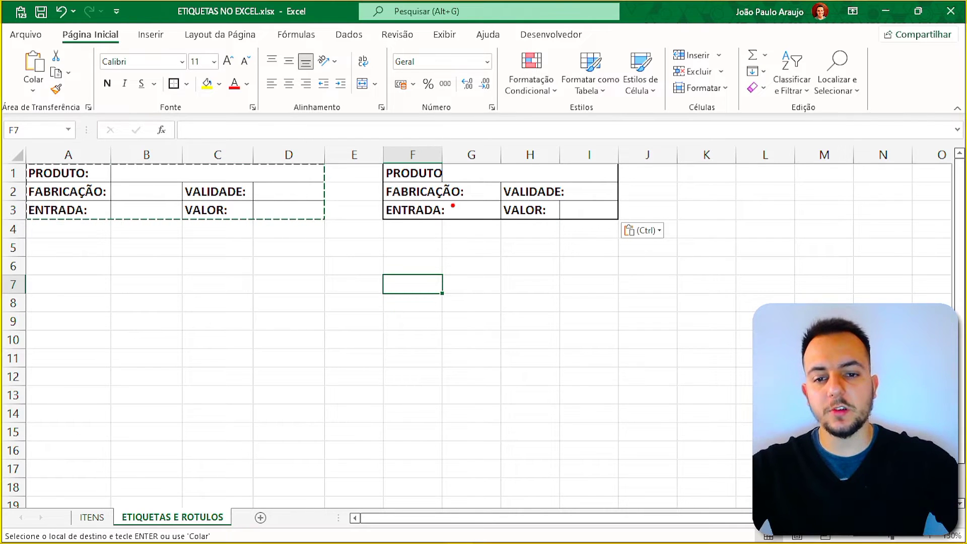
{"action": "left_click_drag", "start_coordinate": [384, 144], "coordinate": [437, 225]}
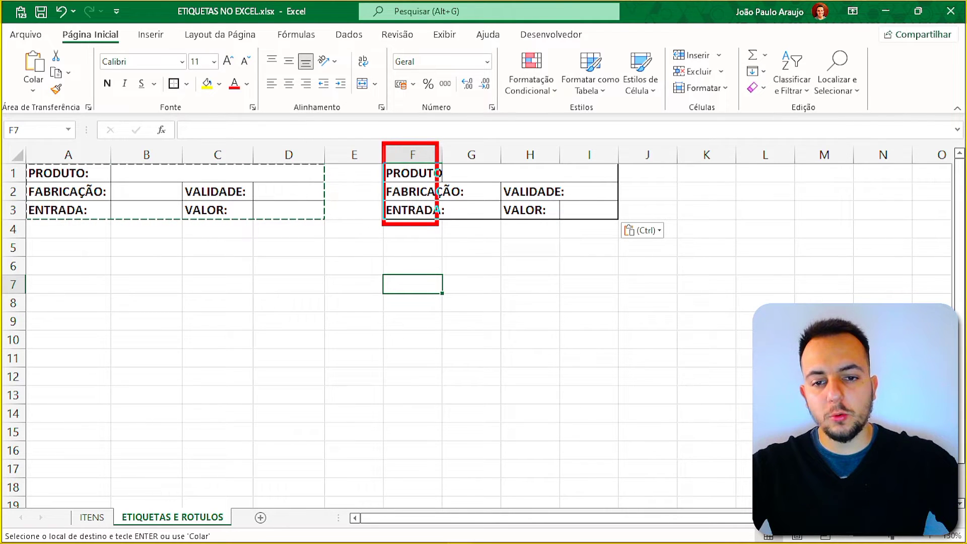
{"action": "left_click_drag", "start_coordinate": [498, 148], "coordinate": [565, 228]}
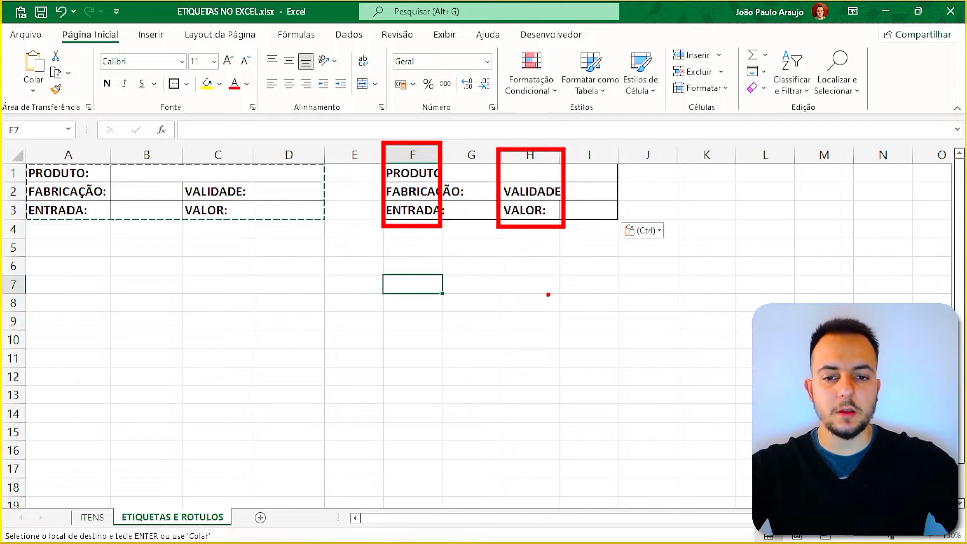
{"action": "key", "text": "Escape"}
{"action": "key", "text": "ctrl+z"}
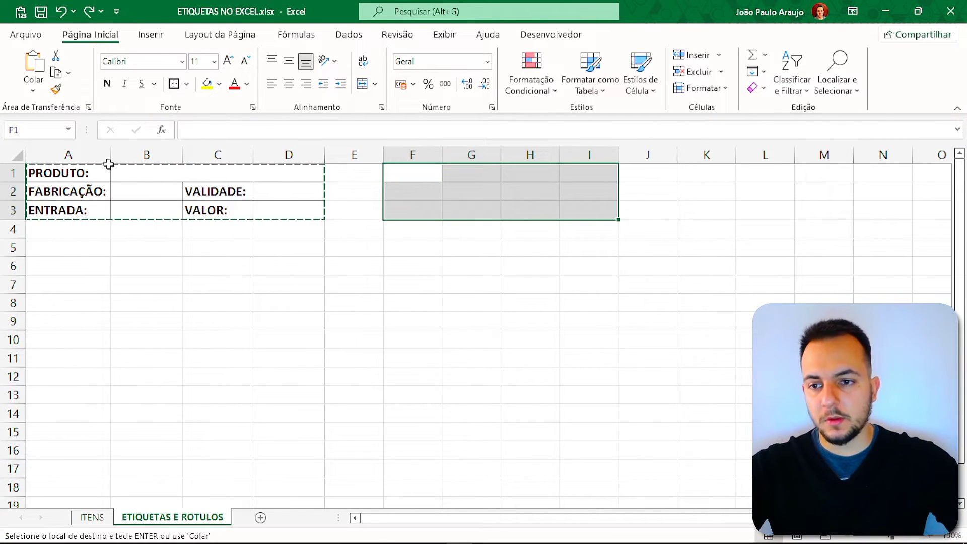
Copy entire columns A:D and paste them starting at column F to create a second label with matching column widths
{"action": "left_click_drag", "start_coordinate": [83, 154], "coordinate": [291, 155]}
{"action": "right_click", "coordinate": [293, 157]}
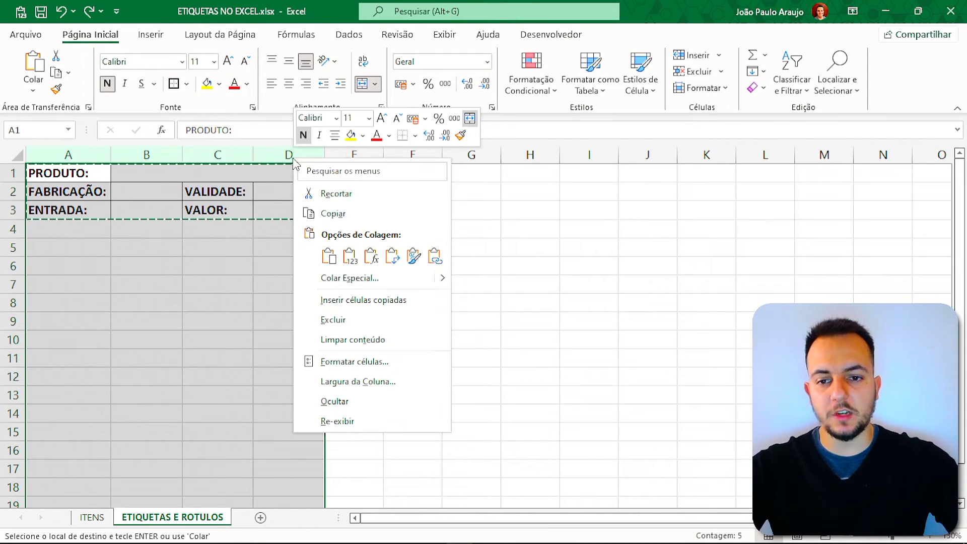
{"action": "left_click", "coordinate": [304, 212]}
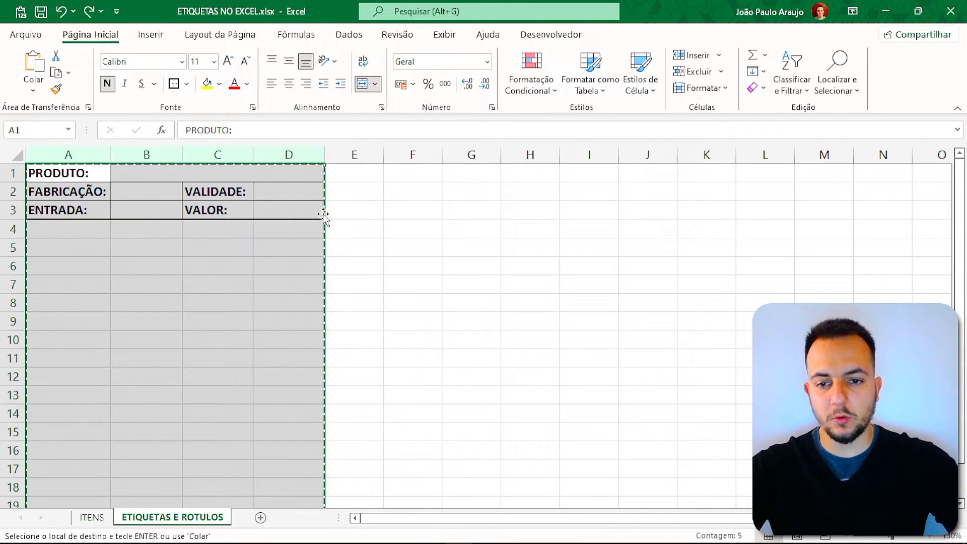
{"action": "left_click", "coordinate": [411, 155]}
{"action": "right_click", "coordinate": [412, 156]}
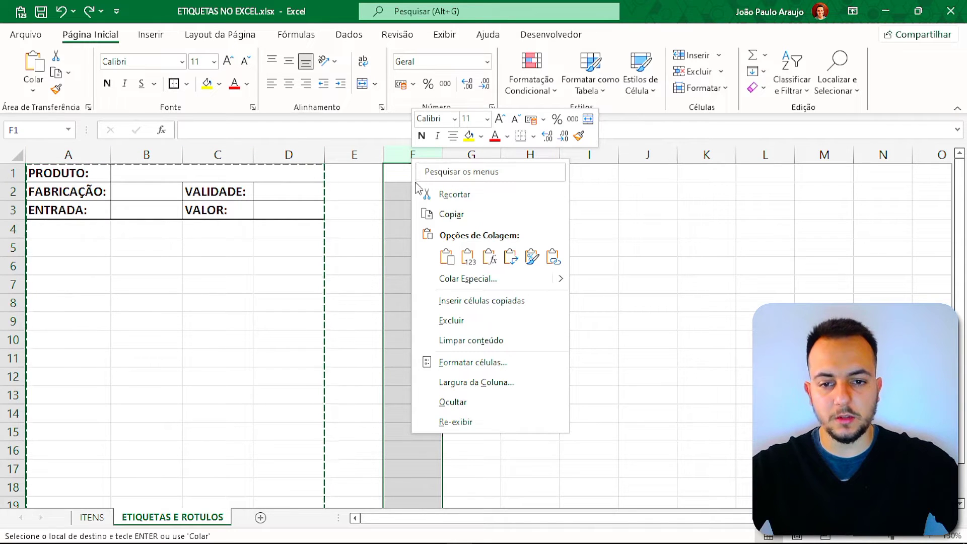
{"action": "left_click", "coordinate": [447, 257]}
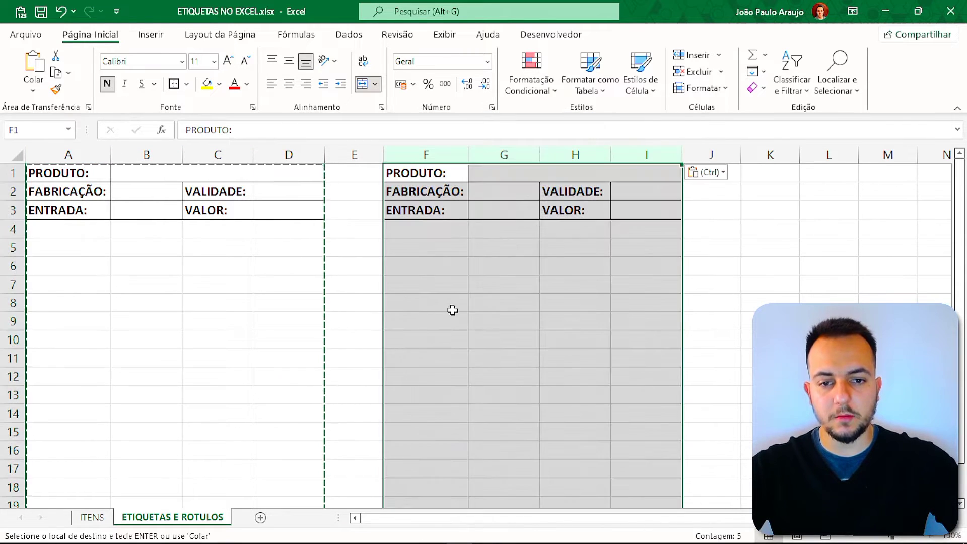
{"action": "left_click", "coordinate": [454, 314]}
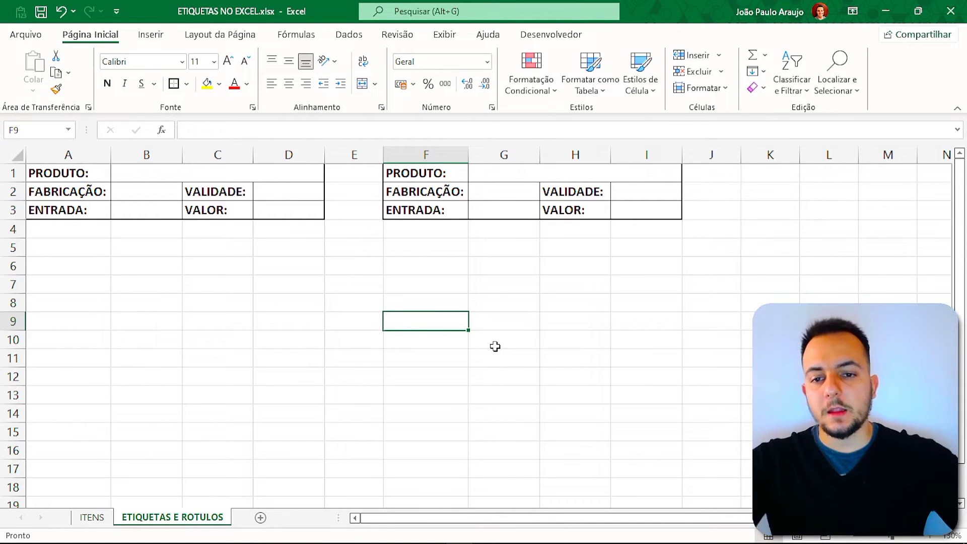
Narrow column E to a thin gap between the two label blocks
{"action": "left_click", "coordinate": [360, 156]}
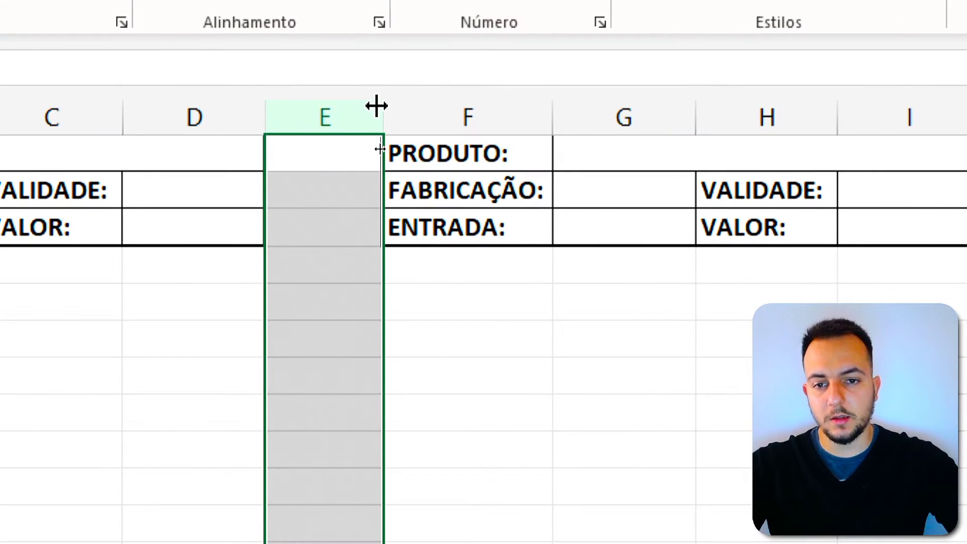
{"action": "left_click_drag", "start_coordinate": [378, 114], "coordinate": [278, 122]}
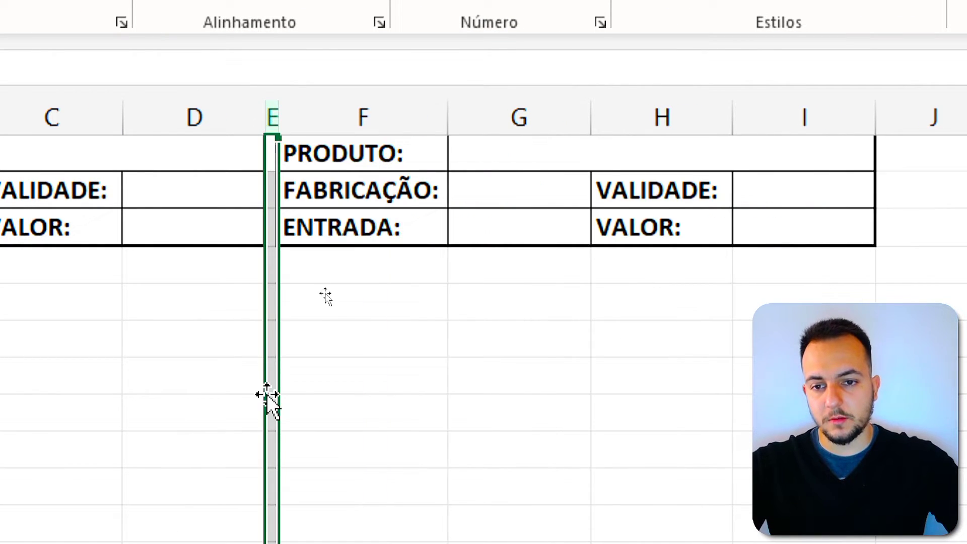
{"action": "left_click", "coordinate": [175, 339]}
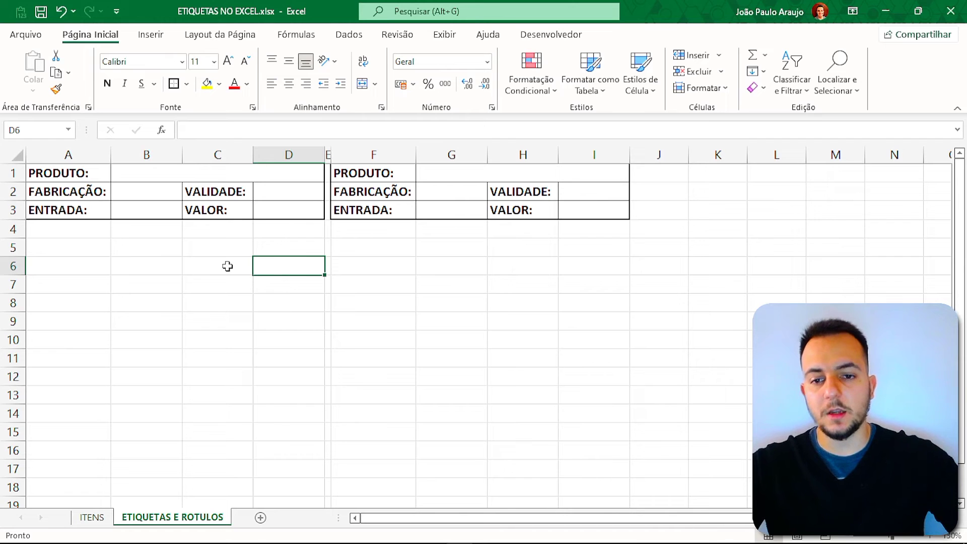
{"action": "left_click", "coordinate": [228, 267]}
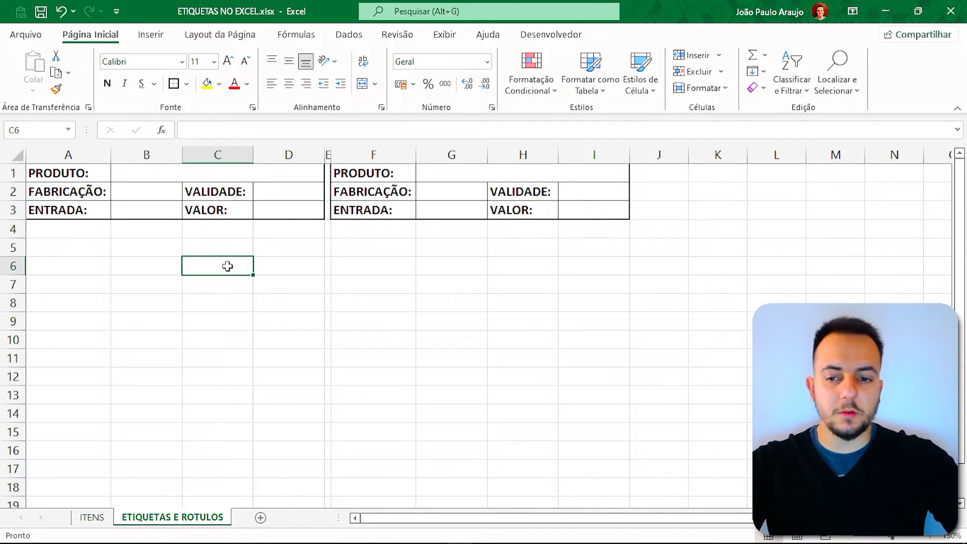
Review the first two numbered product rows on the ITENS sheet and return to the ETIQUETAS E ROTULOS sheet
{"action": "left_click", "coordinate": [88, 517]}
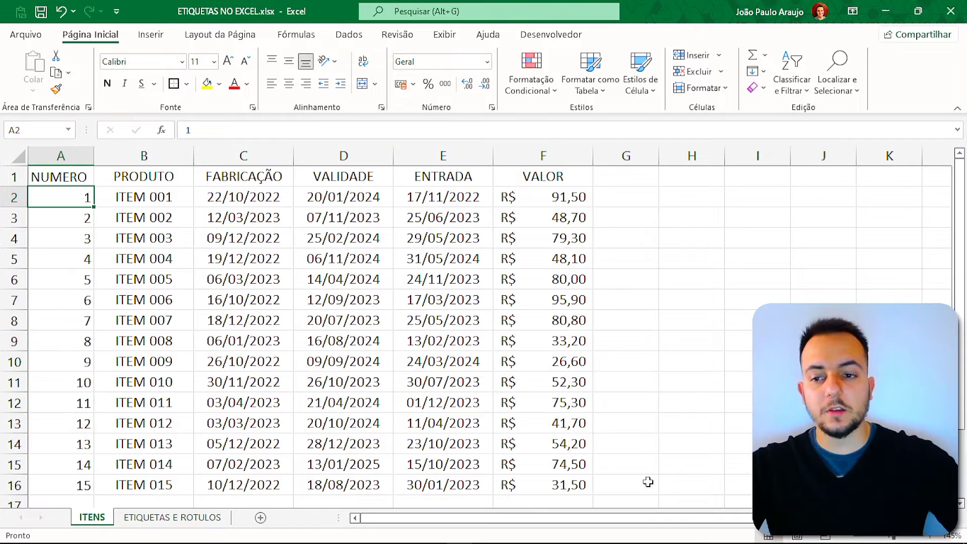
{"action": "key", "text": "ctrl+2"}
{"action": "mouse_move", "coordinate": [28, 183]}
{"action": "left_mouse_down"}
{"action": "mouse_move", "coordinate": [205, 210]}
{"action": "mouse_move", "coordinate": [598, 208]}
{"action": "left_mouse_up"}
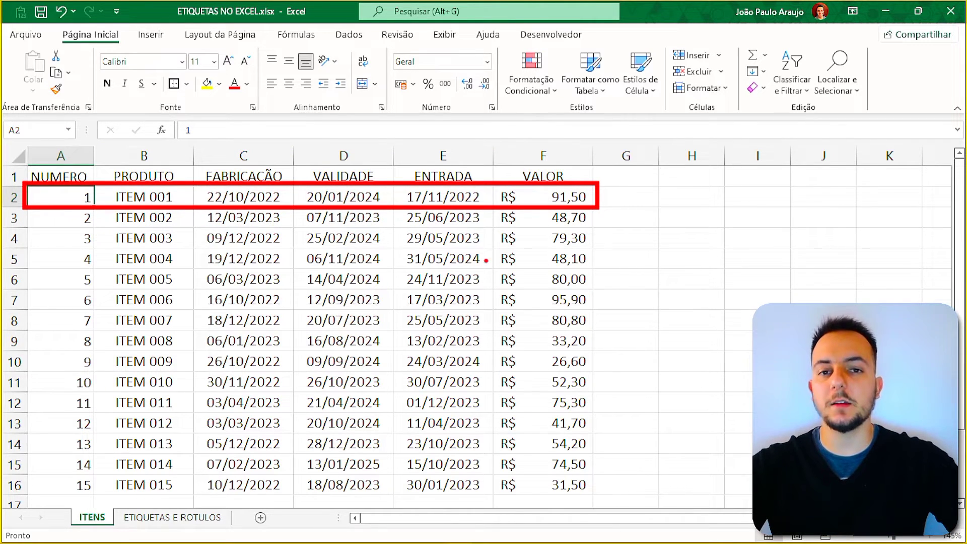
{"action": "left_click_drag", "start_coordinate": [24, 207], "coordinate": [600, 231]}
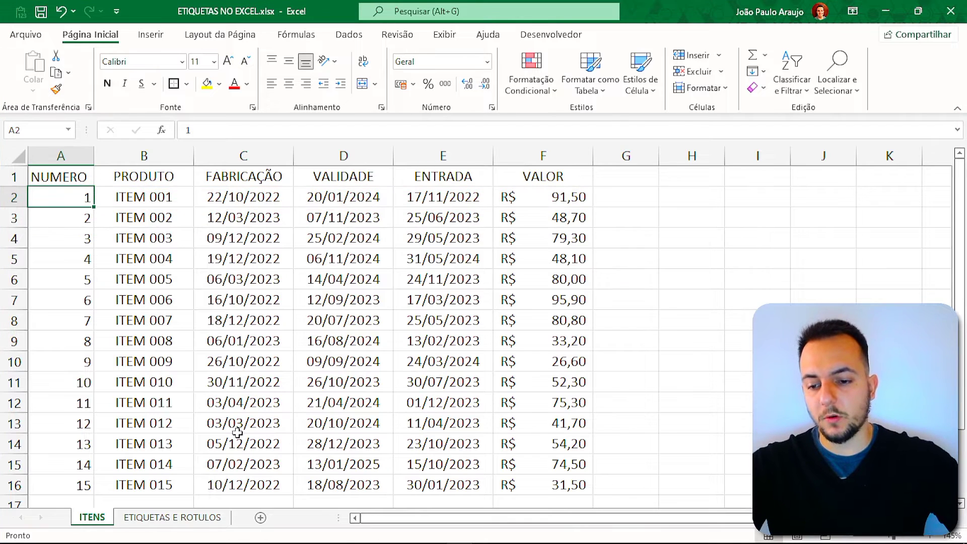
{"action": "left_click", "coordinate": [184, 519]}
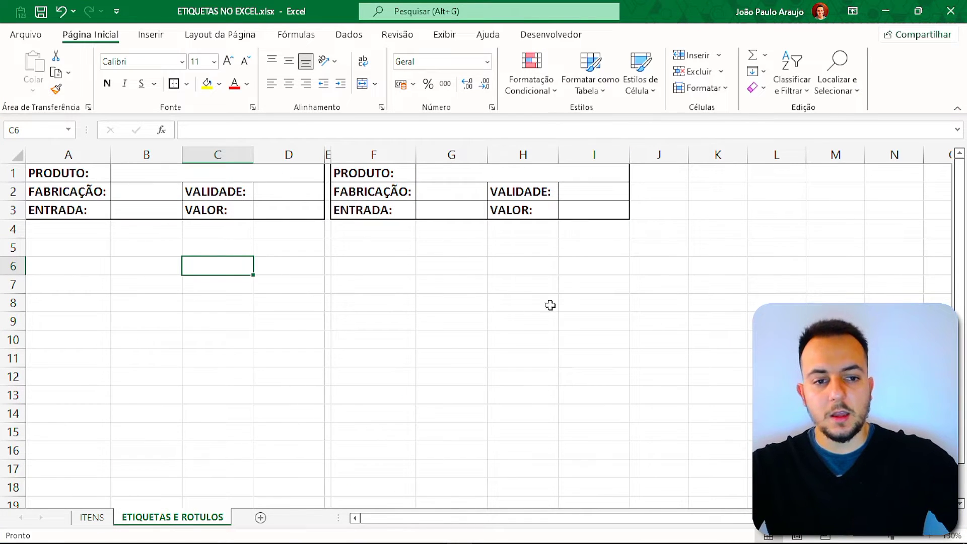
Enter the starting item number 1 in cell K1, beside the labels
{"action": "left_click", "coordinate": [729, 155]}
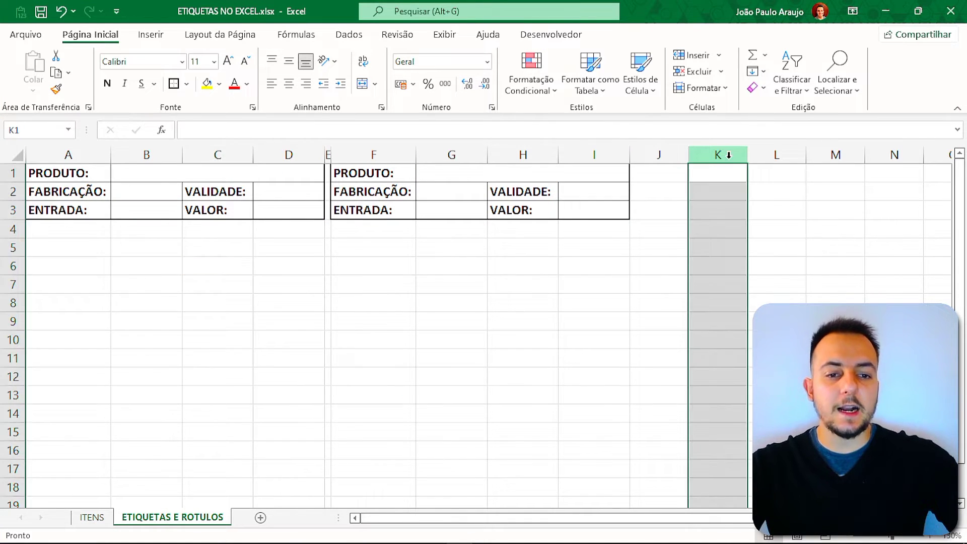
{"action": "left_click", "coordinate": [762, 156]}
{"action": "left_click", "coordinate": [727, 173]}
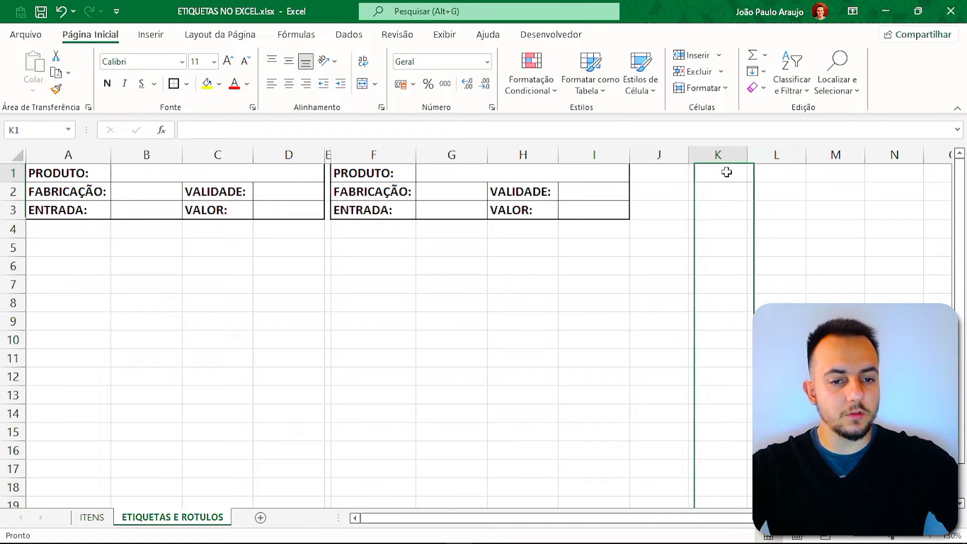
{"action": "type", "text": "1"}
{"action": "left_click", "coordinate": [701, 263]}
Enter the formula =K1+1 in cell L1 to number the second label's item
{"action": "left_click", "coordinate": [775, 177]}
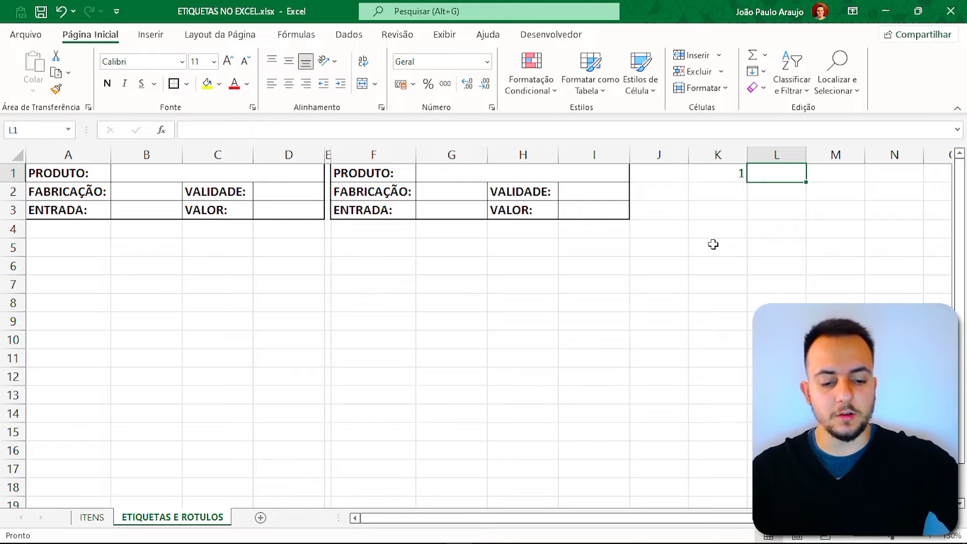
{"action": "type", "text": "="}
{"action": "left_click", "coordinate": [705, 174]}
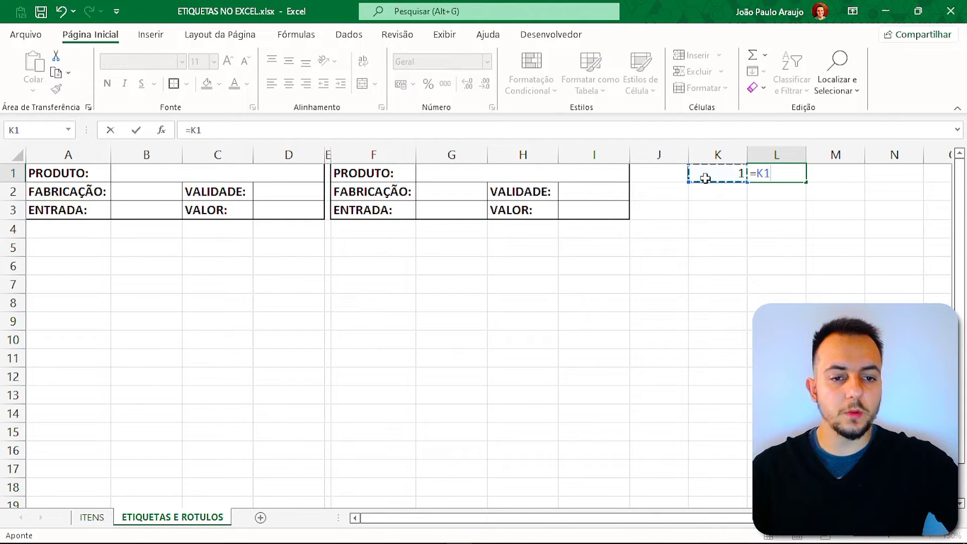
{"action": "type", "text": "+1"}
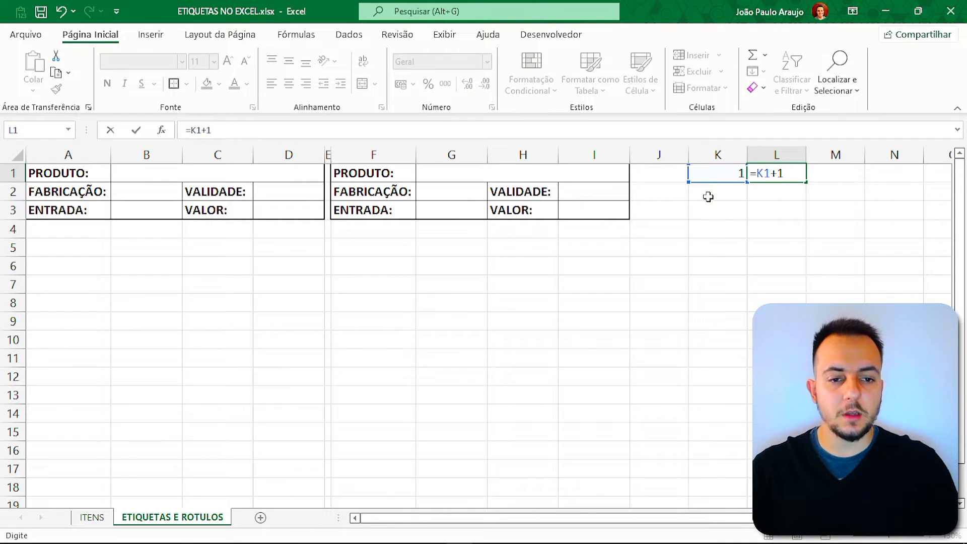
{"action": "key", "text": "Return"}
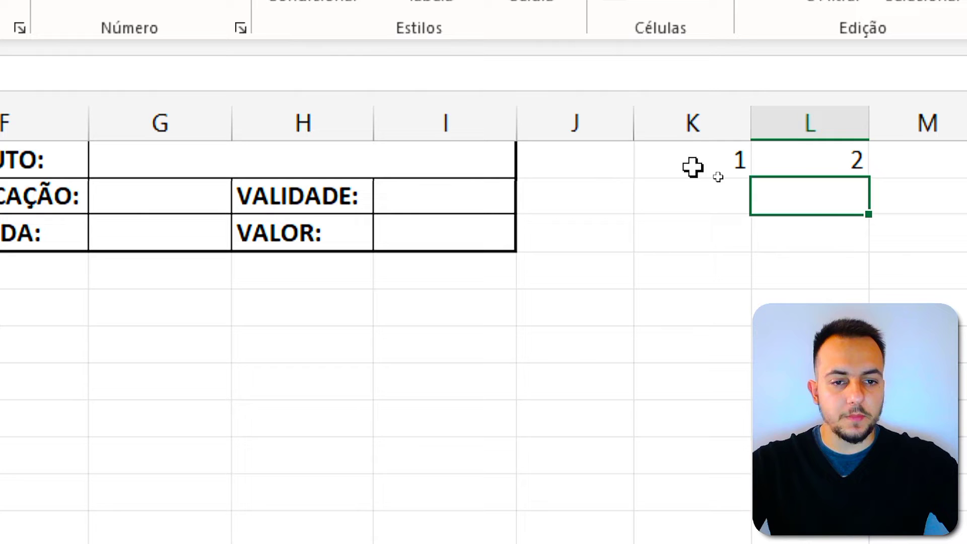
Set the starting item number in cell K1 to 20 to test the linked numbering
{"action": "left_click", "coordinate": [717, 176]}
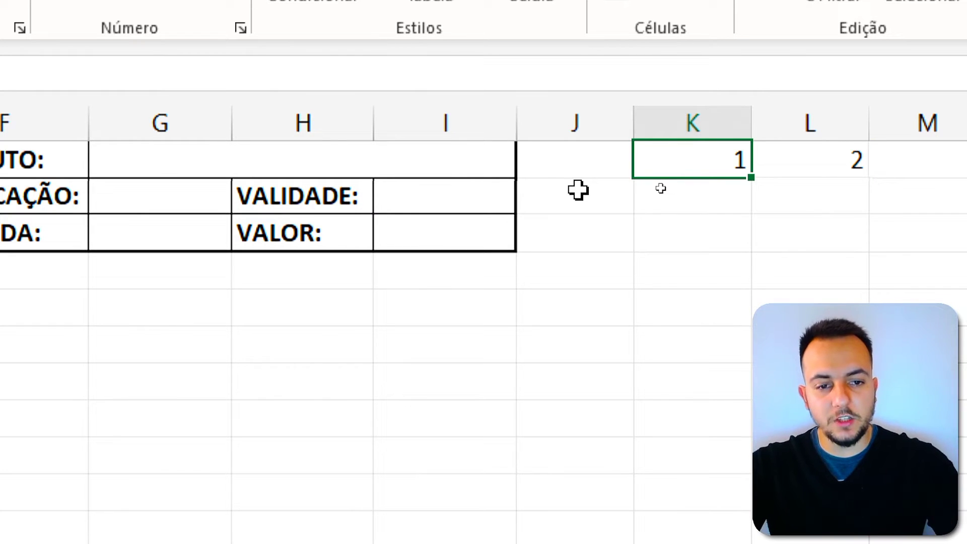
{"action": "type", "text": "20"}
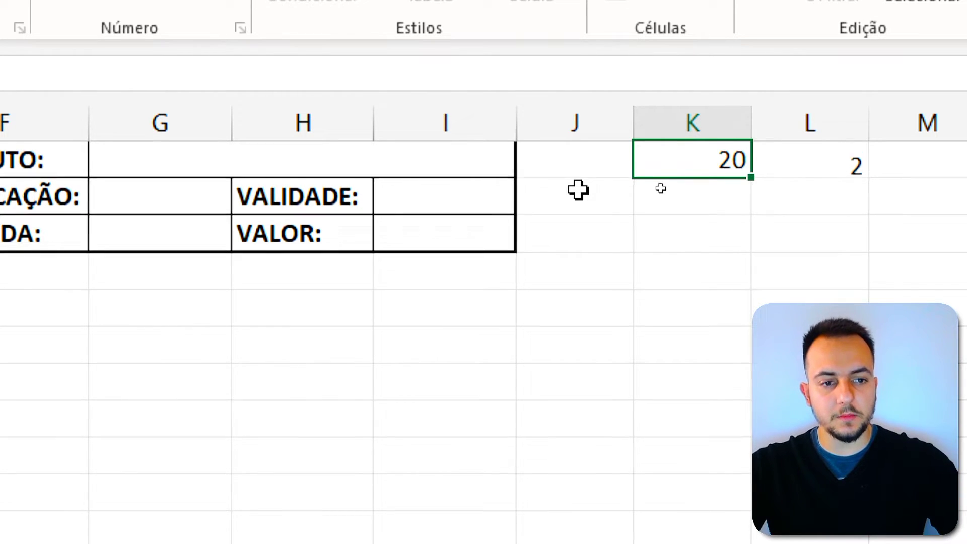
{"action": "key", "text": "ctrl+Return"}
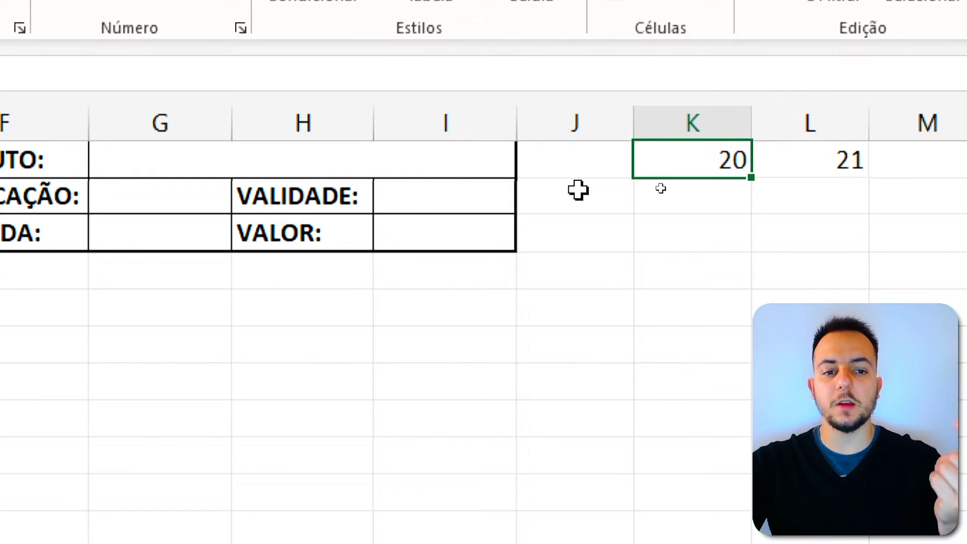
{"action": "key", "text": "ctrl+2"}
{"action": "key", "text": "Escape"}
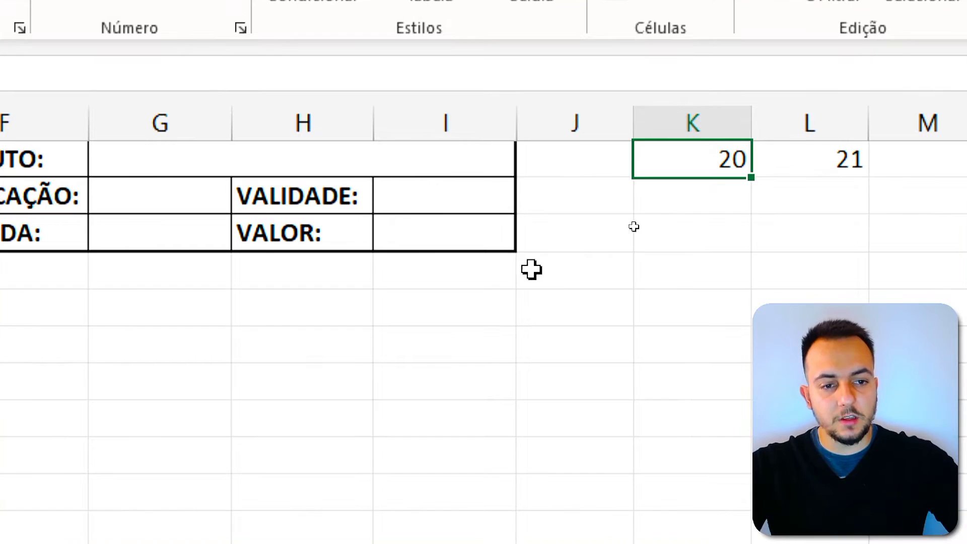
Inspect the formula in cell L1 and how it refers to cell K1, leaving it unedited
{"action": "double_click", "coordinate": [819, 160]}
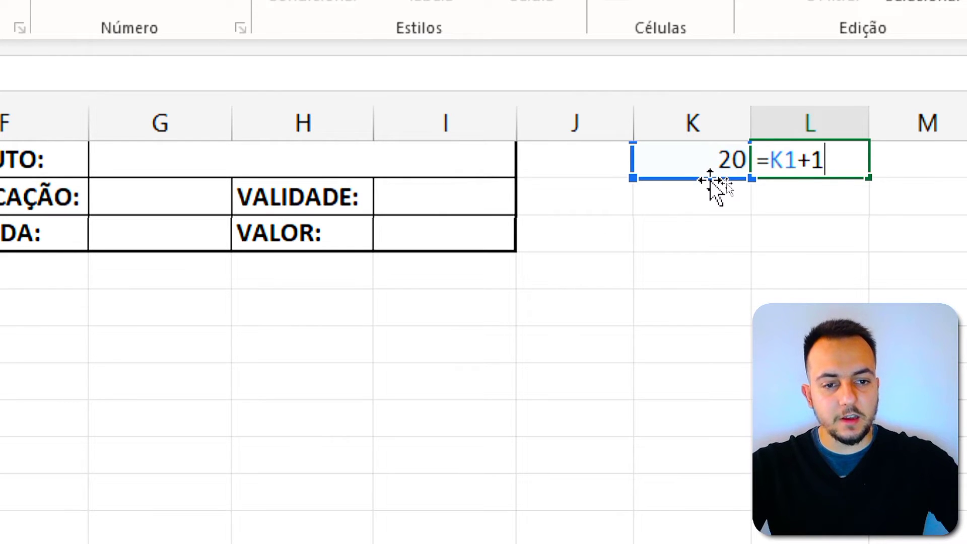
{"action": "key", "text": "Escape"}
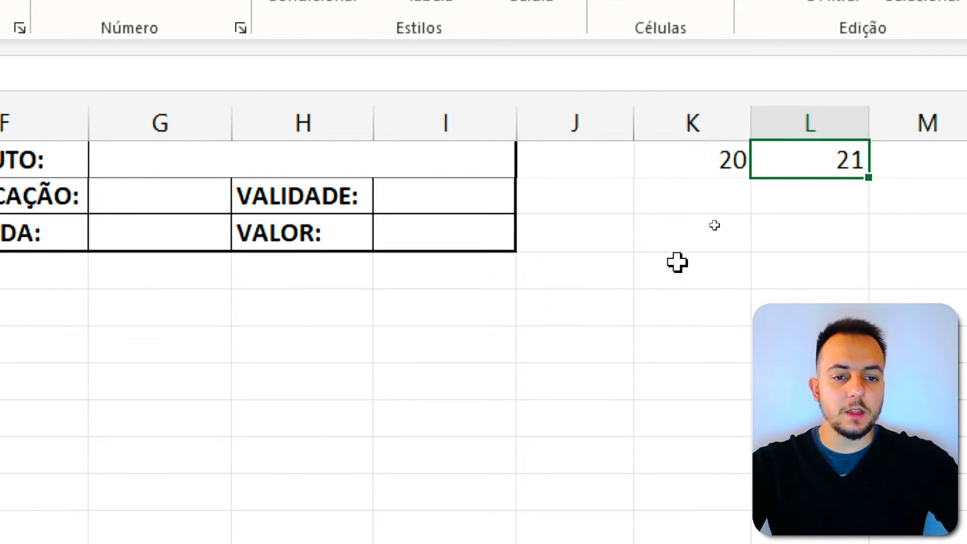
{"action": "key", "text": "ctrl+2"}
{"action": "mouse_move", "coordinate": [633, 142]}
{"action": "left_mouse_down"}
{"action": "mouse_move", "coordinate": [744, 184]}
{"action": "mouse_move", "coordinate": [875, 208]}
{"action": "mouse_move", "coordinate": [890, 225]}
{"action": "mouse_move", "coordinate": [911, 218]}
{"action": "left_mouse_up"}
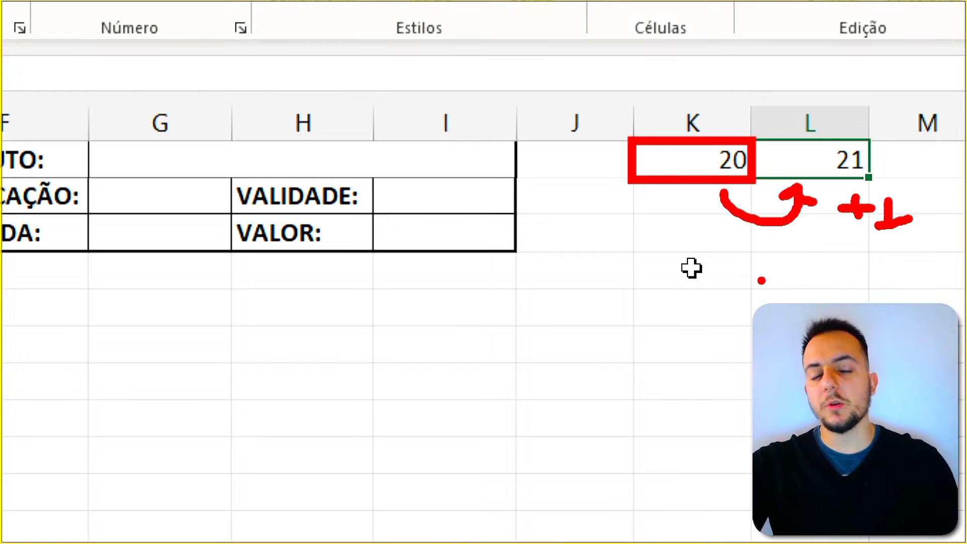
{"action": "key", "text": "Escape"}
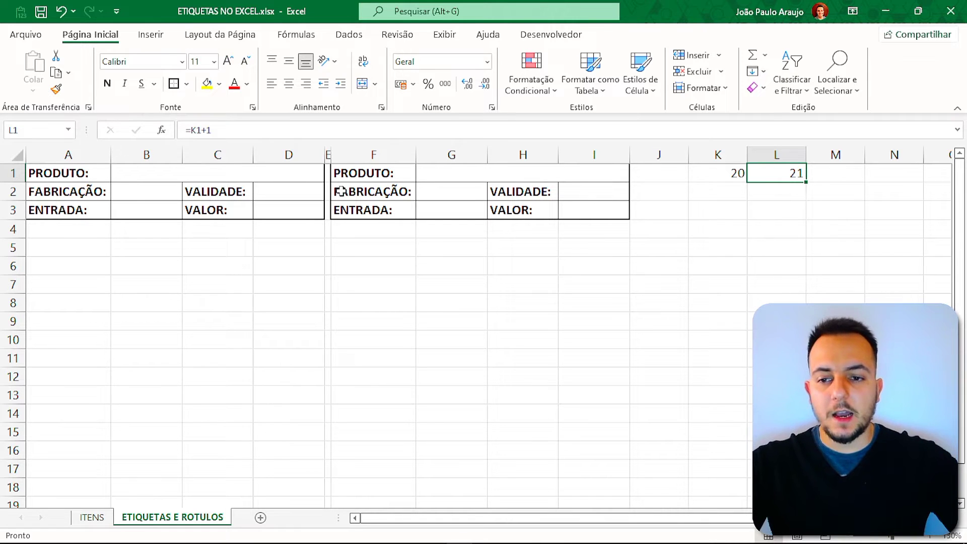
Set the starting item number in cell K1 to 1
{"action": "left_click", "coordinate": [269, 174]}
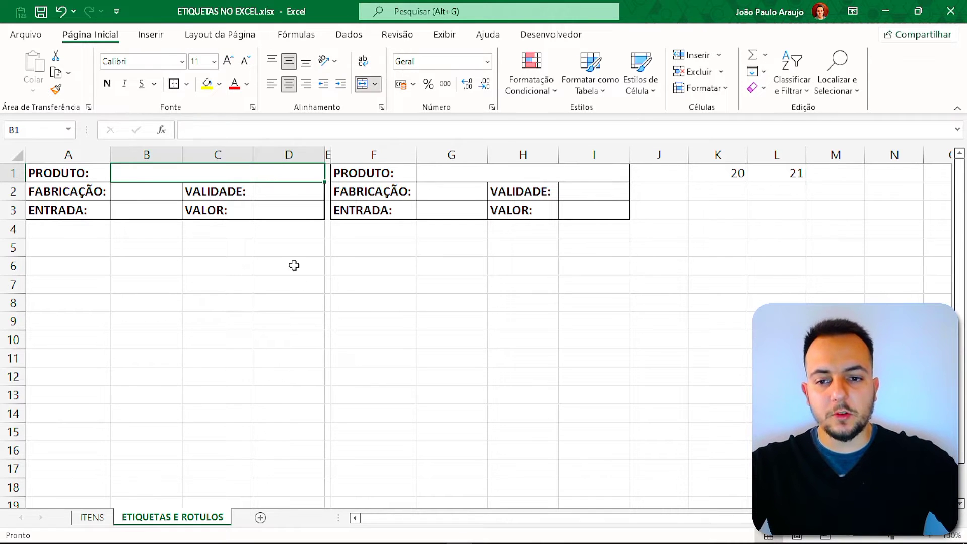
{"action": "left_click", "coordinate": [732, 170]}
{"action": "type", "text": "1"}
{"action": "left_click", "coordinate": [720, 209]}
{"action": "left_click", "coordinate": [272, 174]}
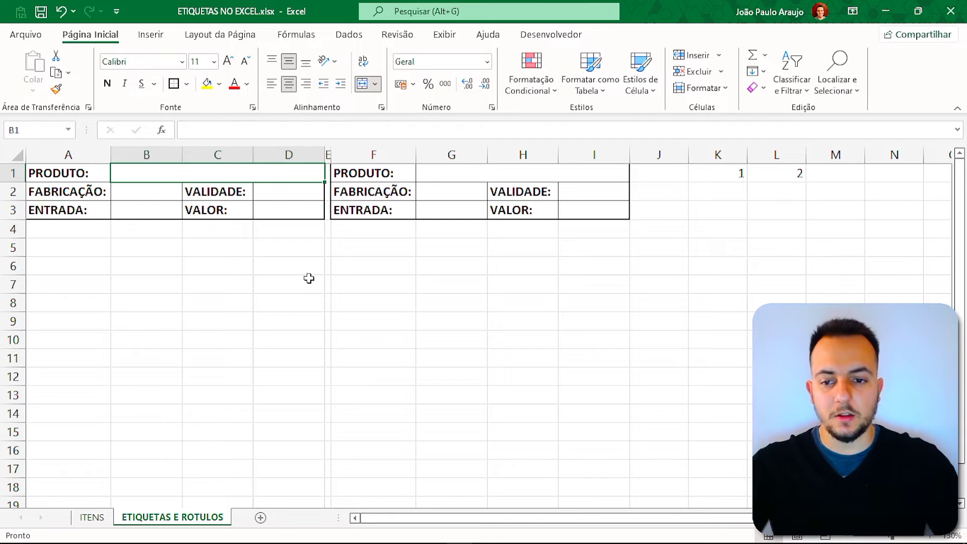
{"action": "type", "text": "=P"}
{"action": "type", "text": "ROCV"}
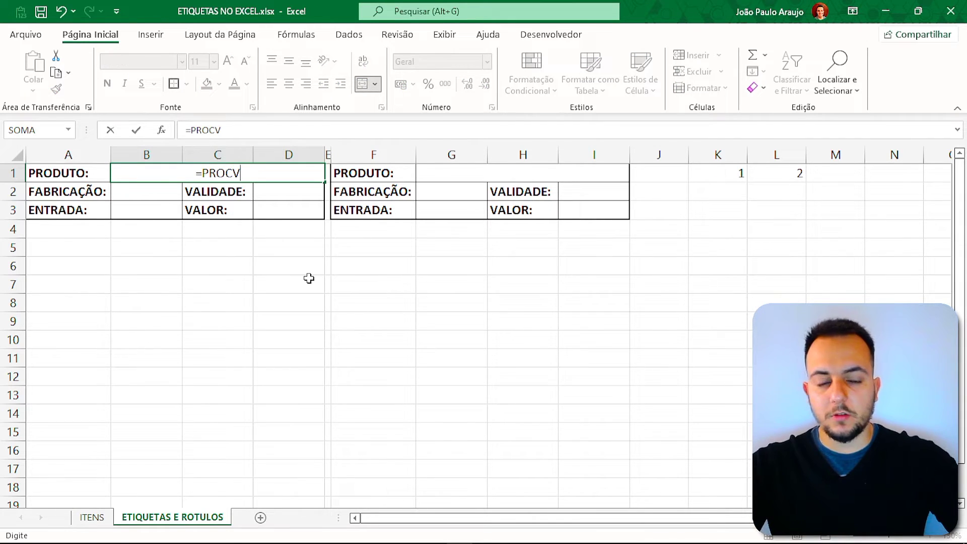
{"action": "key", "text": "Escape"}
Start a PROCV formula in the first label's product cell B1, using K1 as the lookup value
{"action": "scroll", "coordinate": [251, 309], "scroll_direction": "up", "scroll_amount": 1, "text": "ctrl"}
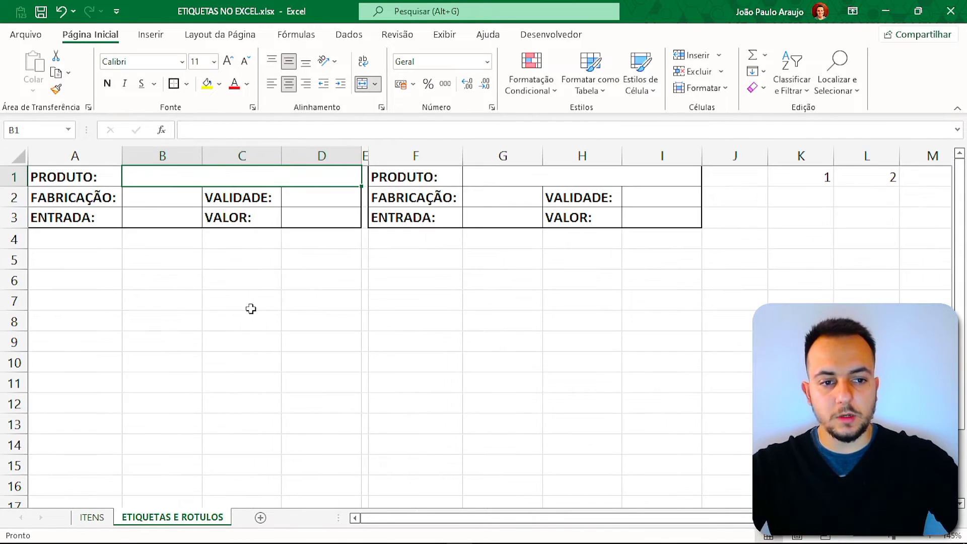
{"action": "type", "text": "=PROCV"}
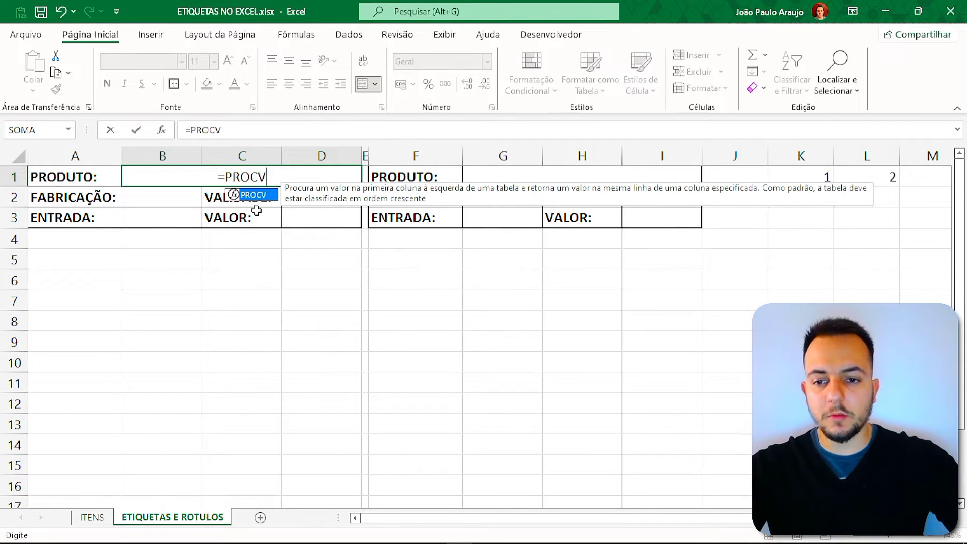
{"action": "type", "text": "("}
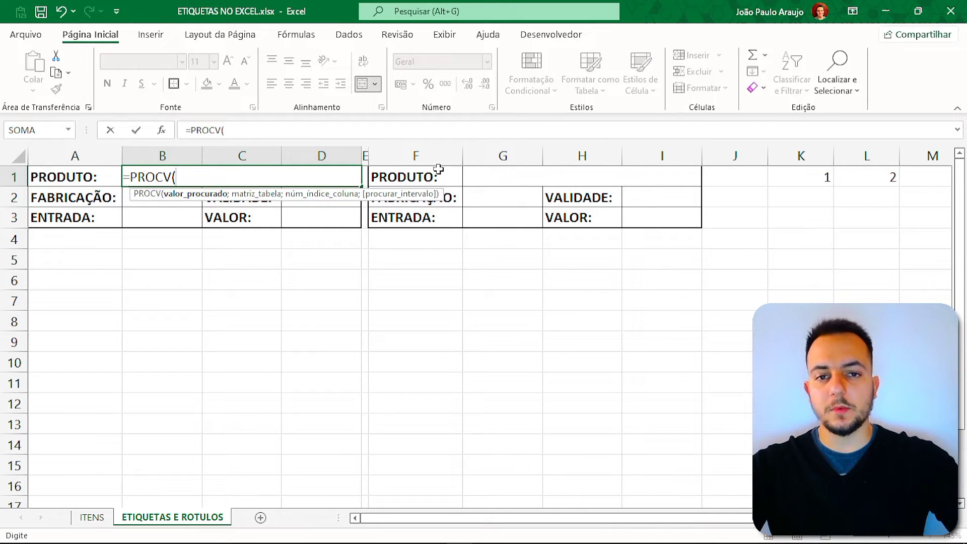
{"action": "left_click", "coordinate": [806, 176]}
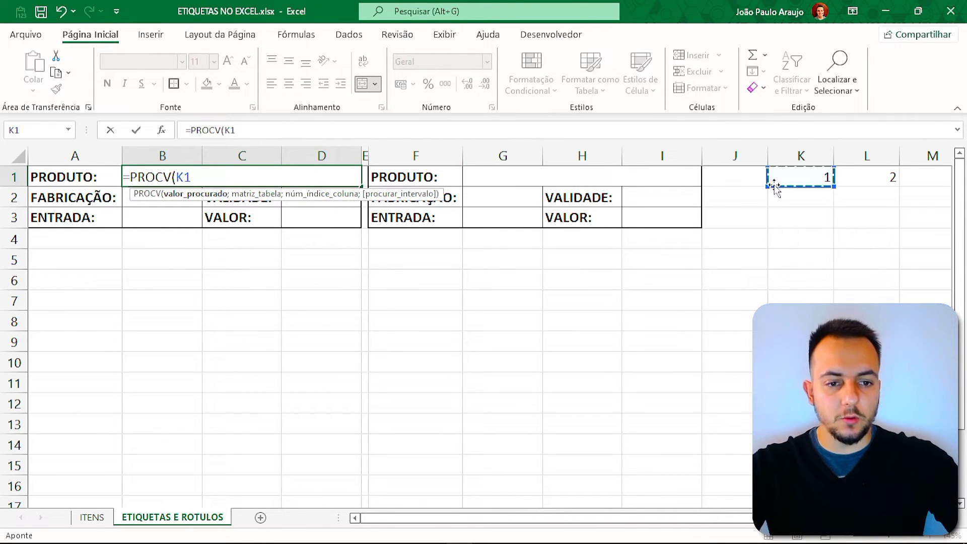
{"action": "type", "text": ";"}
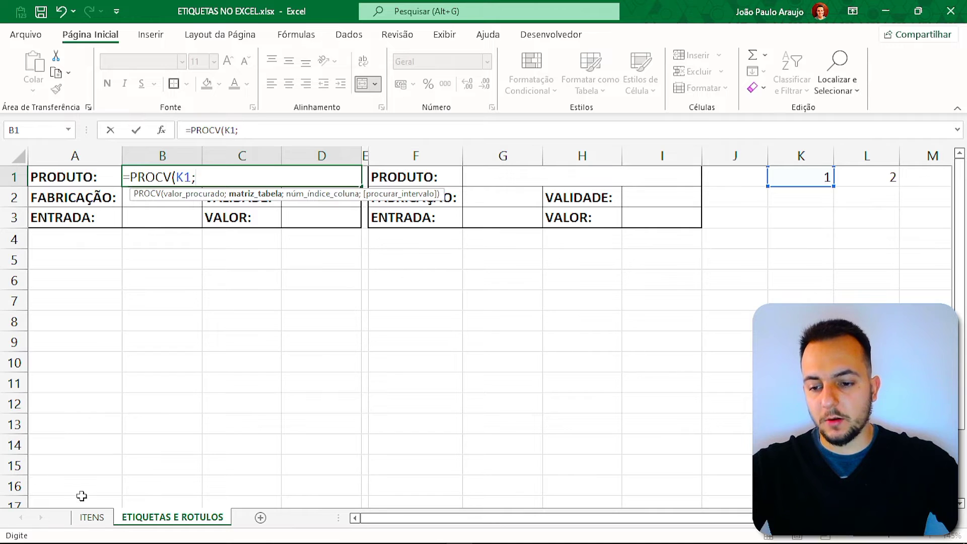
Give the PROCV formula the ITENS sheet's table as its lookup range, locked as $A$1:$F$16
{"action": "left_click", "coordinate": [91, 517]}
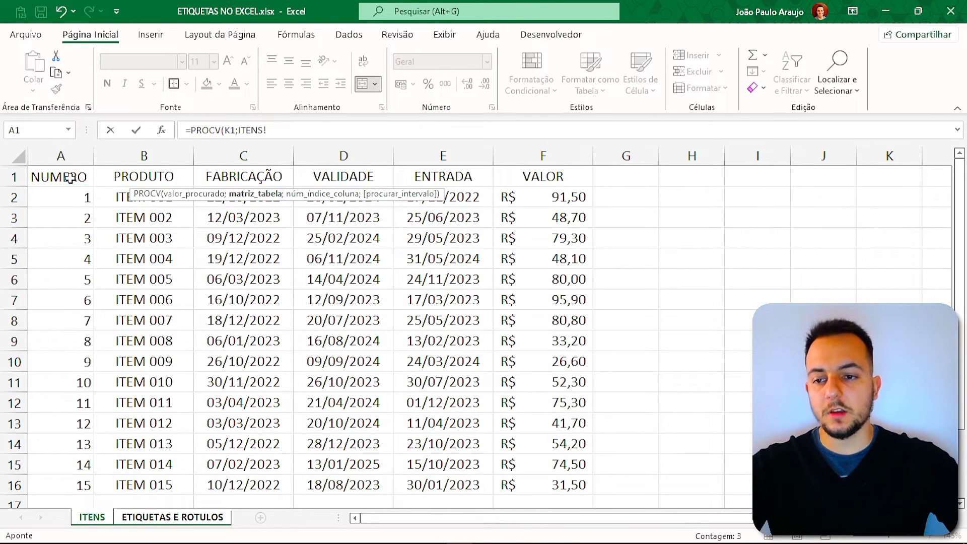
{"action": "left_click_drag", "start_coordinate": [71, 179], "coordinate": [544, 484]}
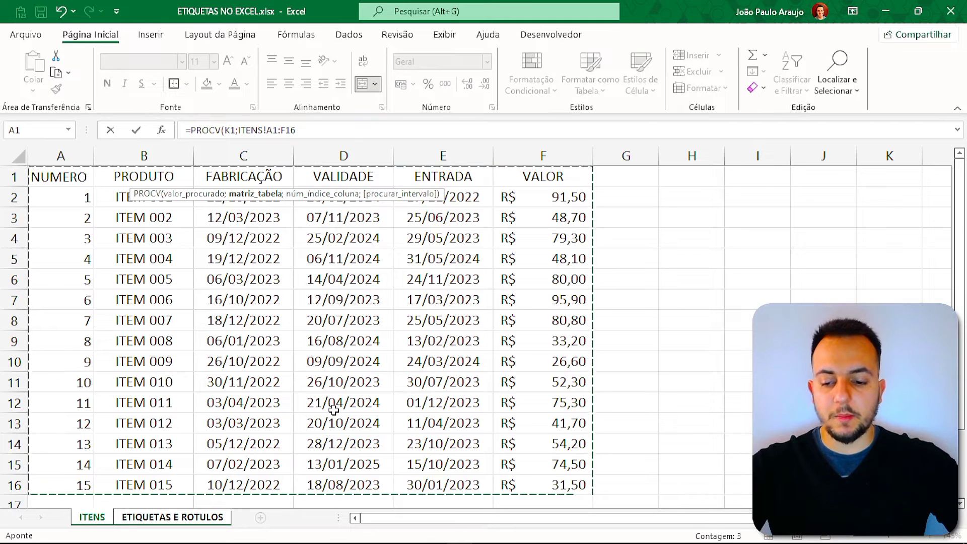
{"action": "key", "text": "F4"}
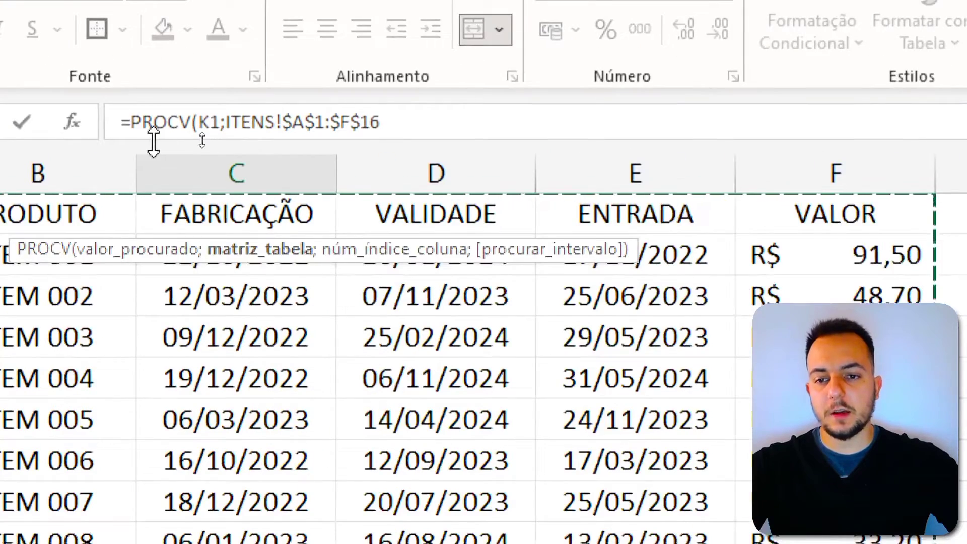
{"action": "left_click_drag", "start_coordinate": [347, 122], "coordinate": [475, 119]}
{"action": "key", "text": "F4"}
{"action": "key", "text": "F4"}
{"action": "key", "text": "F4"}
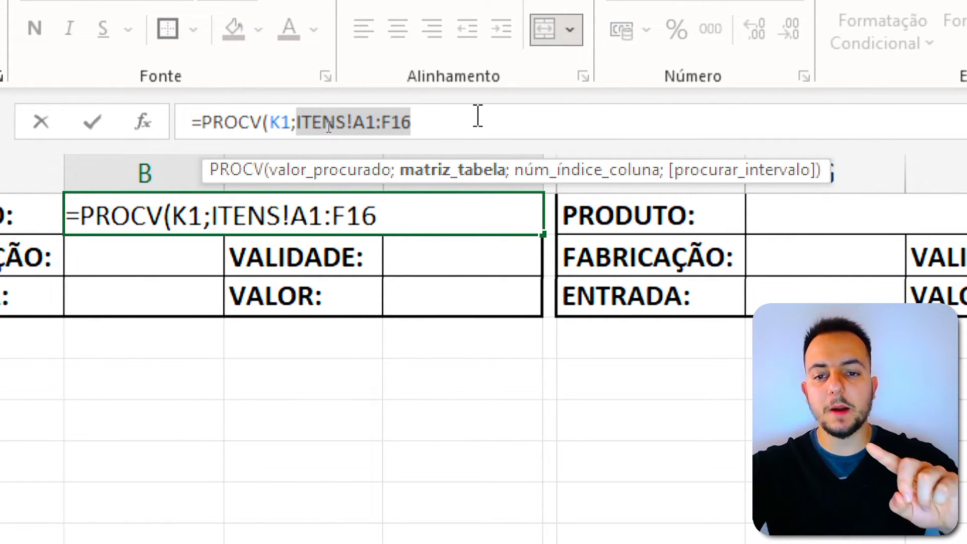
{"action": "key", "text": "F4"}
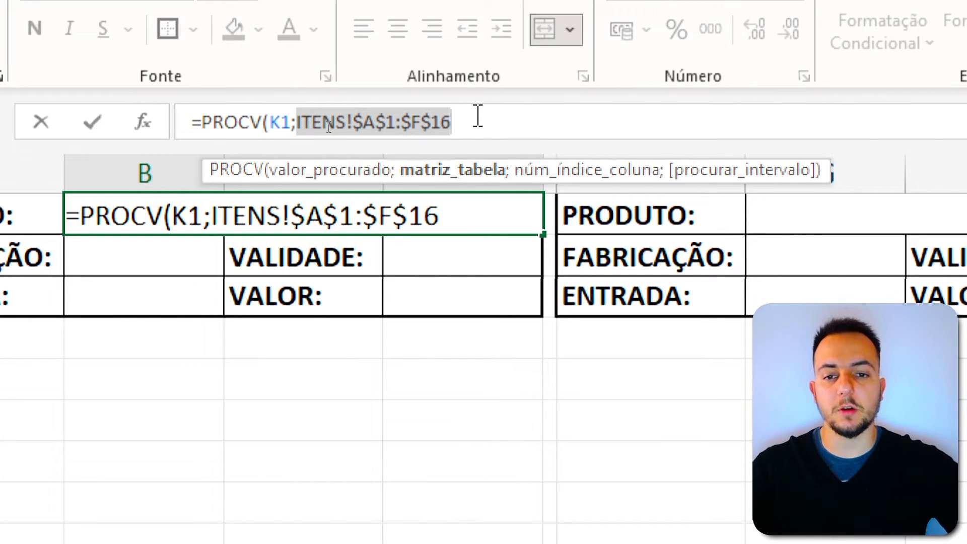
{"action": "left_click", "coordinate": [478, 116]}
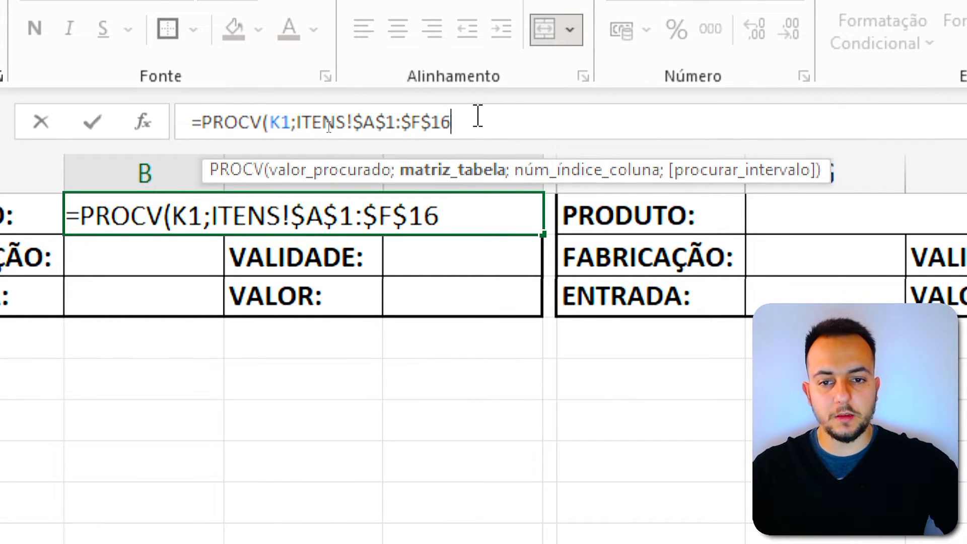
Complete the PROCV formula in B1 with column index 2 and FALSO for an exact match
{"action": "type", "text": ";"}
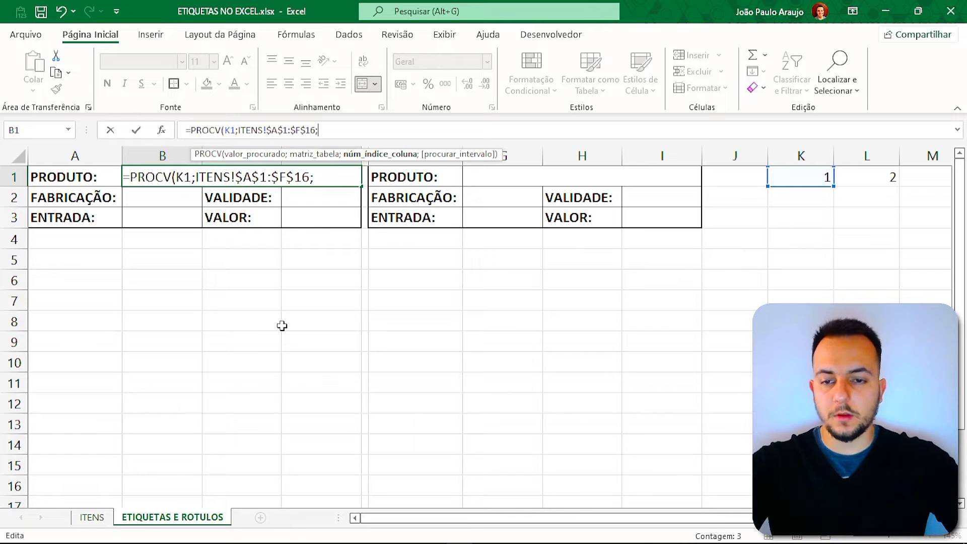
{"action": "type", "text": "2"}
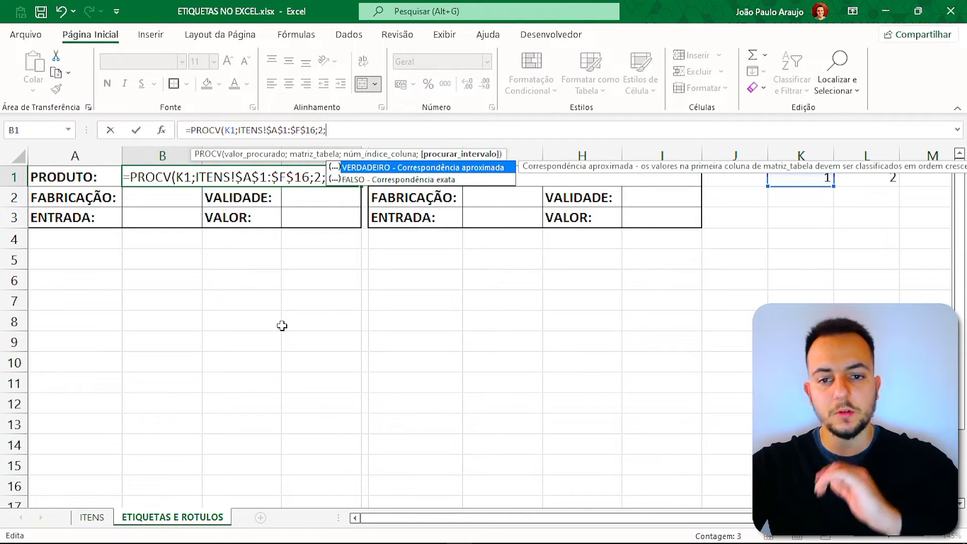
{"action": "type", "text": ";"}
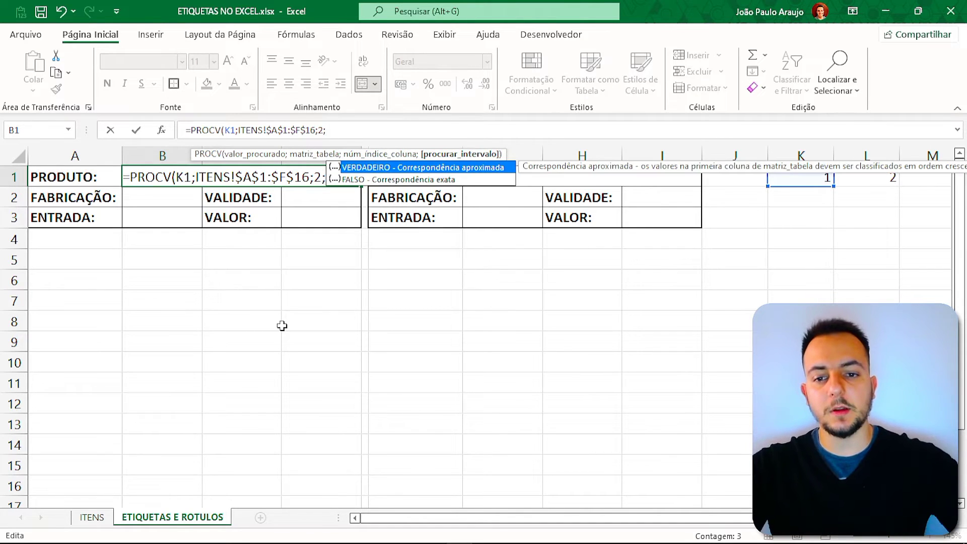
{"action": "double_click", "coordinate": [398, 181]}
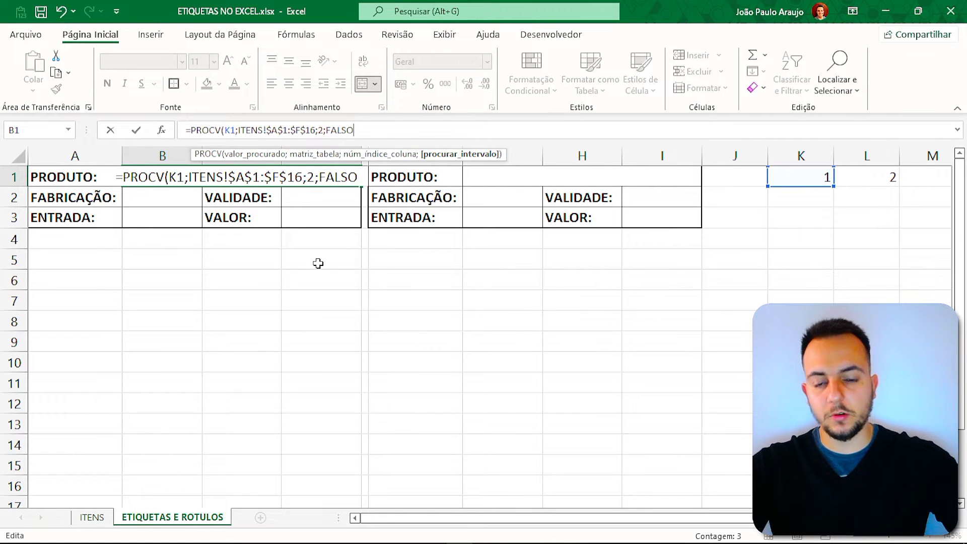
{"action": "type", "text": ")"}
{"action": "key", "text": "Return"}
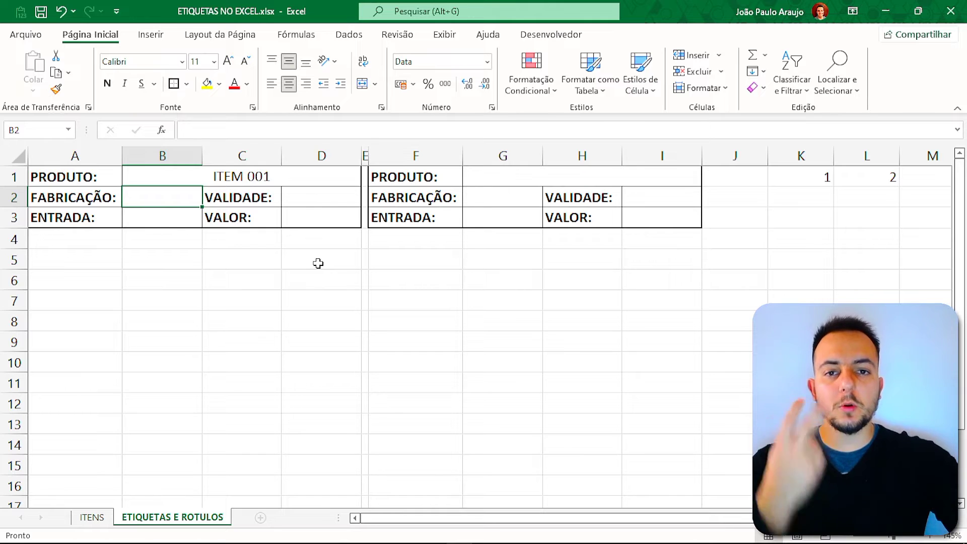
Examine the column index argument in the PROCV formula of cell B1 without changing it
{"action": "double_click", "coordinate": [276, 174]}
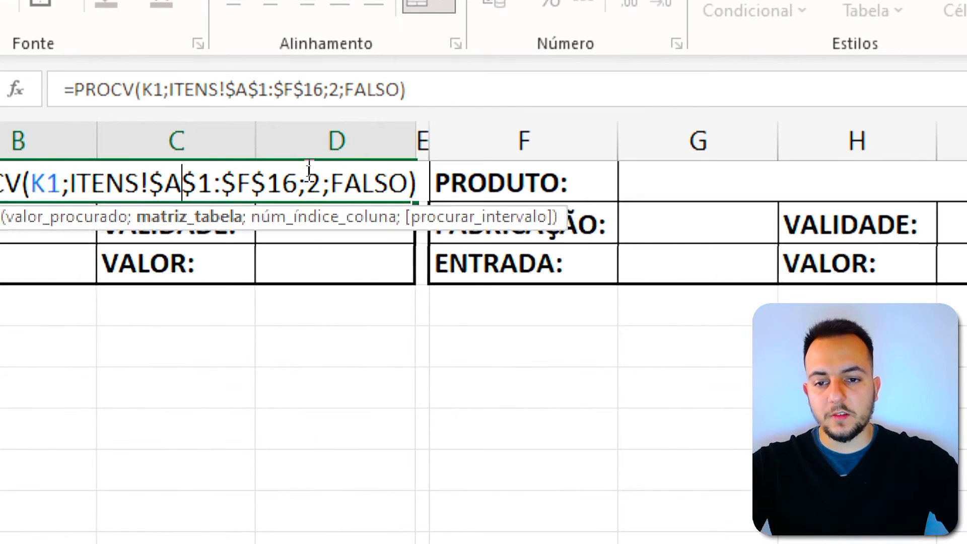
{"action": "left_click", "coordinate": [307, 175]}
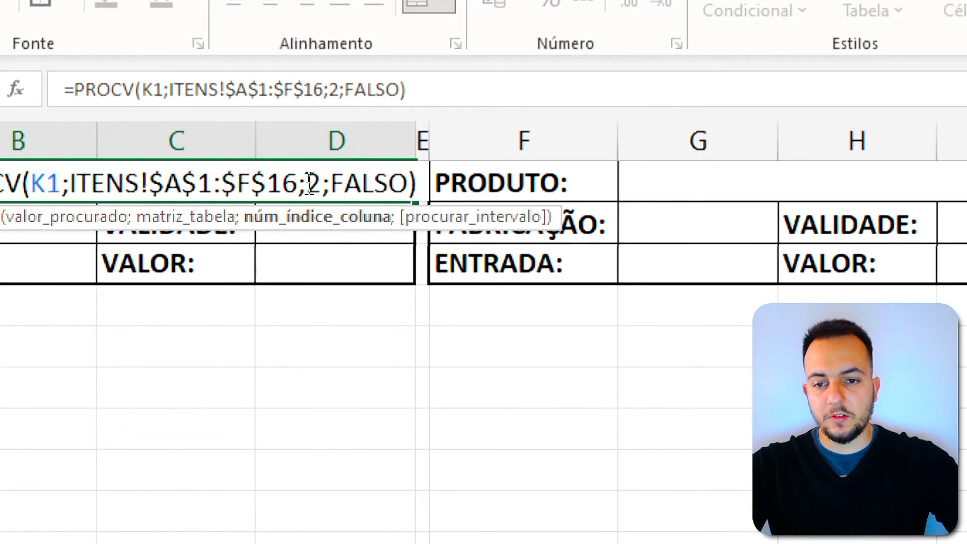
{"action": "left_click", "coordinate": [300, 234]}
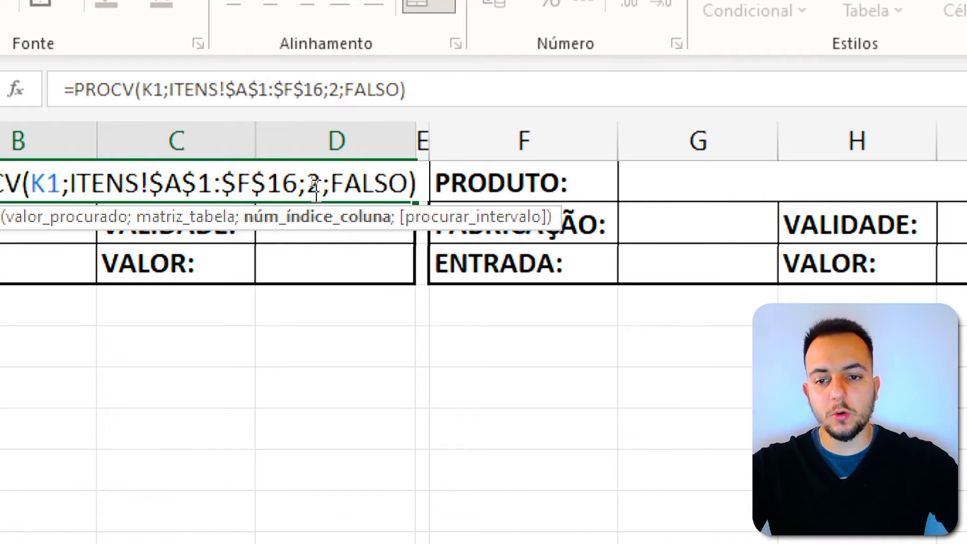
{"action": "key", "text": "Escape"}
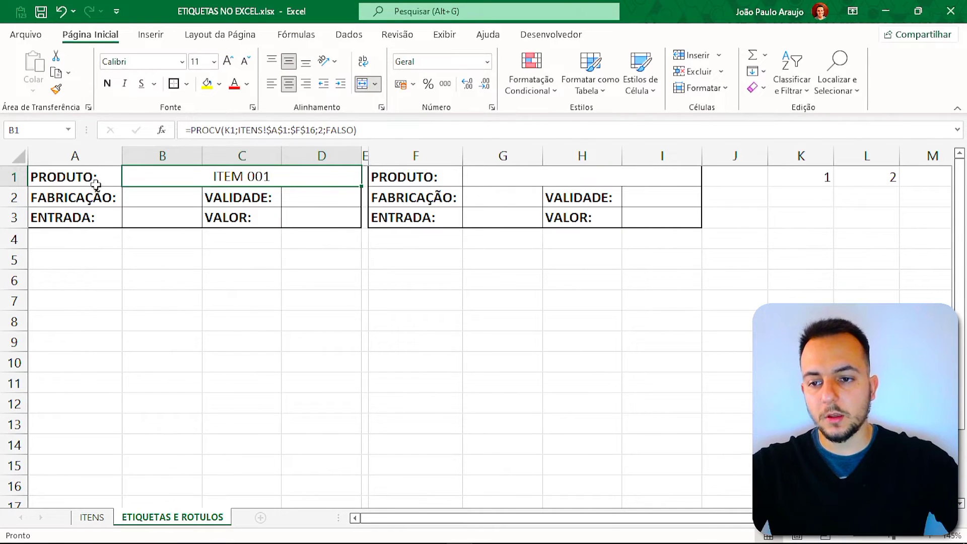
Compare the first label's PRODUTO row with the record for item number 1 in the ITENS sheet
{"action": "left_click_drag", "start_coordinate": [96, 184], "coordinate": [161, 175]}
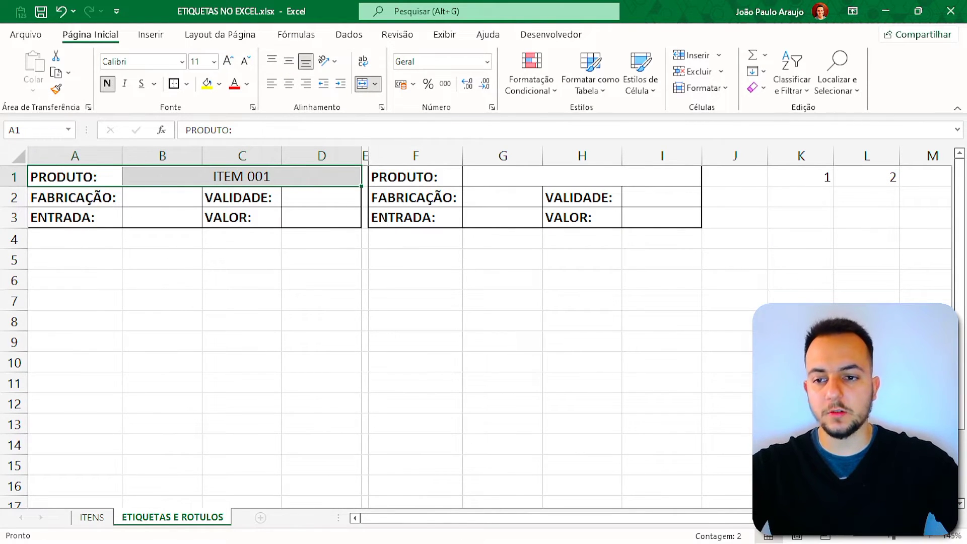
{"action": "left_click_drag", "start_coordinate": [31, 160], "coordinate": [361, 189]}
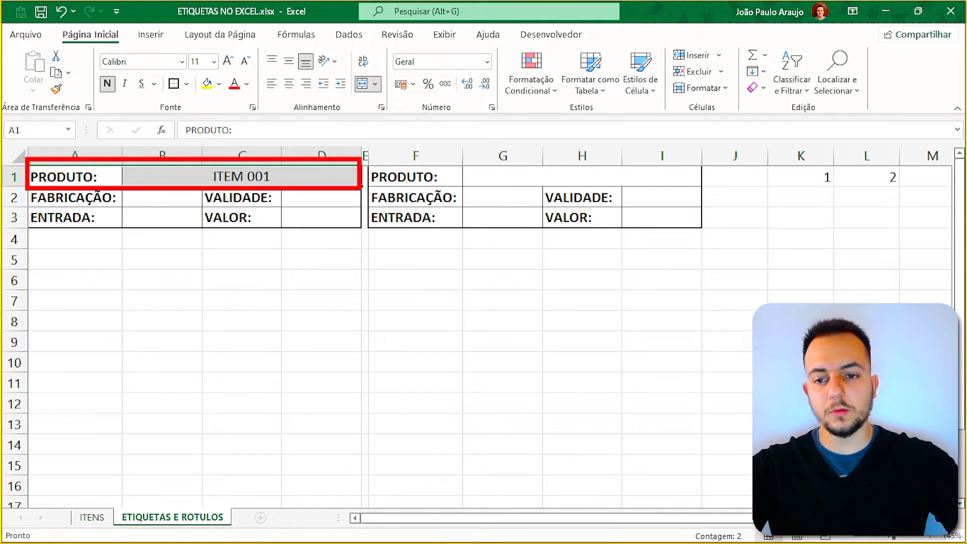
{"action": "left_click_drag", "start_coordinate": [286, 184], "coordinate": [397, 122]}
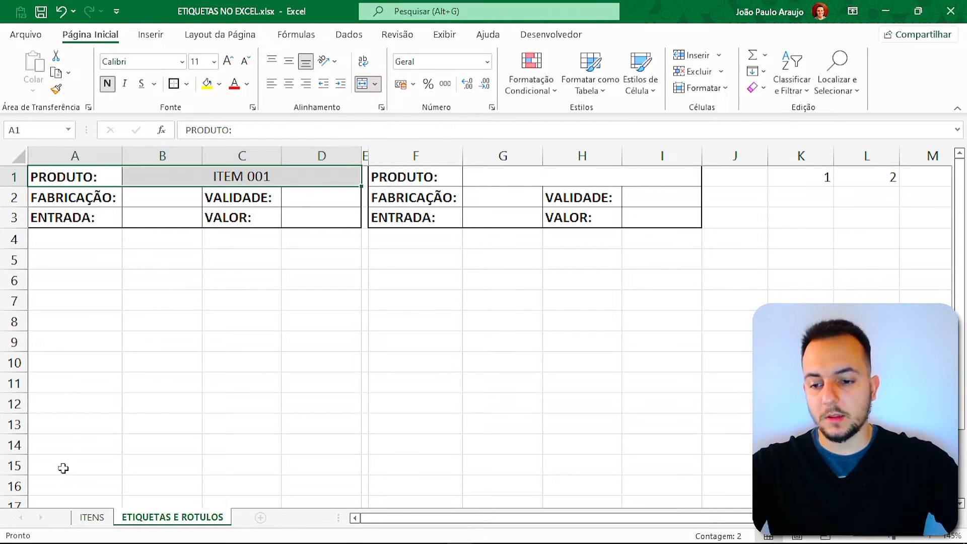
{"action": "left_click", "coordinate": [91, 518]}
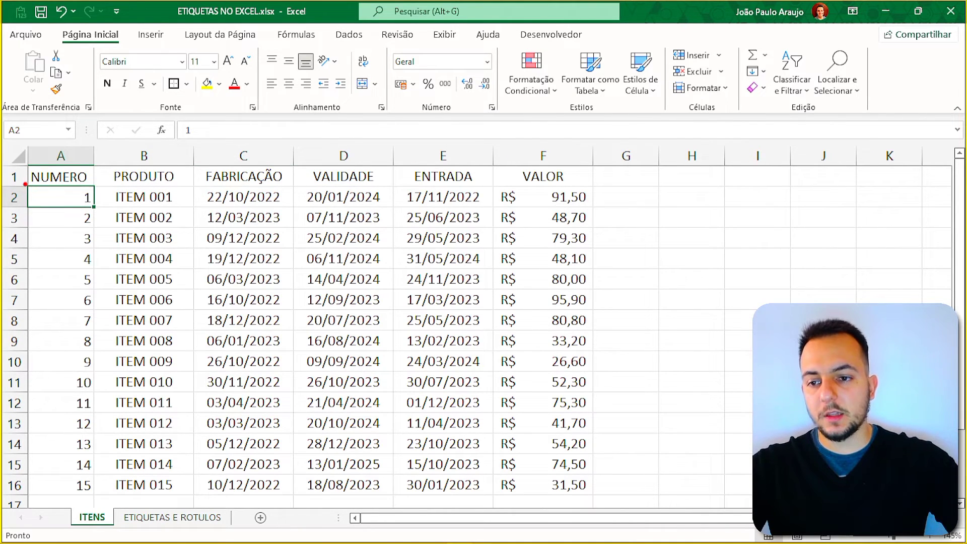
{"action": "mouse_move", "coordinate": [25, 184]}
{"action": "left_mouse_down"}
{"action": "mouse_move", "coordinate": [244, 215]}
{"action": "mouse_move", "coordinate": [602, 204]}
{"action": "left_mouse_up"}
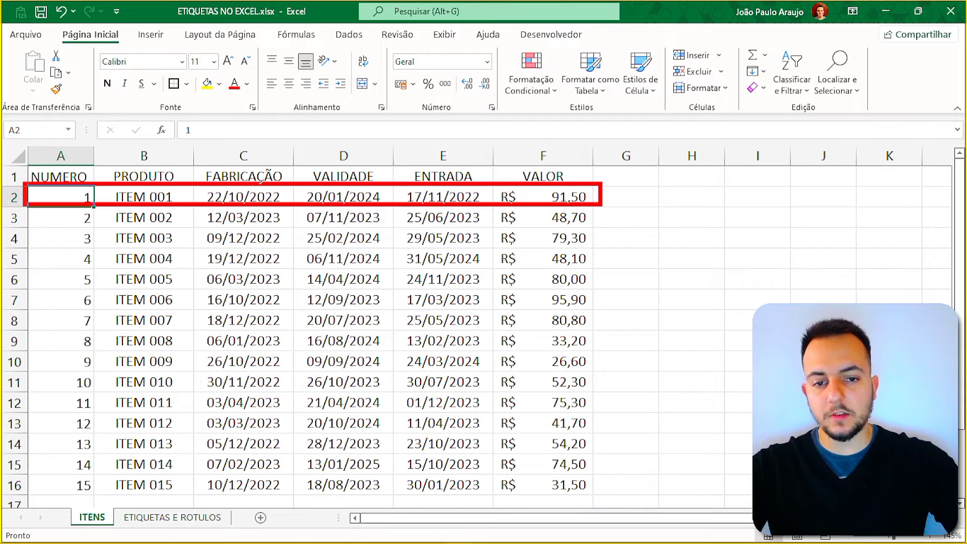
{"action": "key", "text": "Escape"}
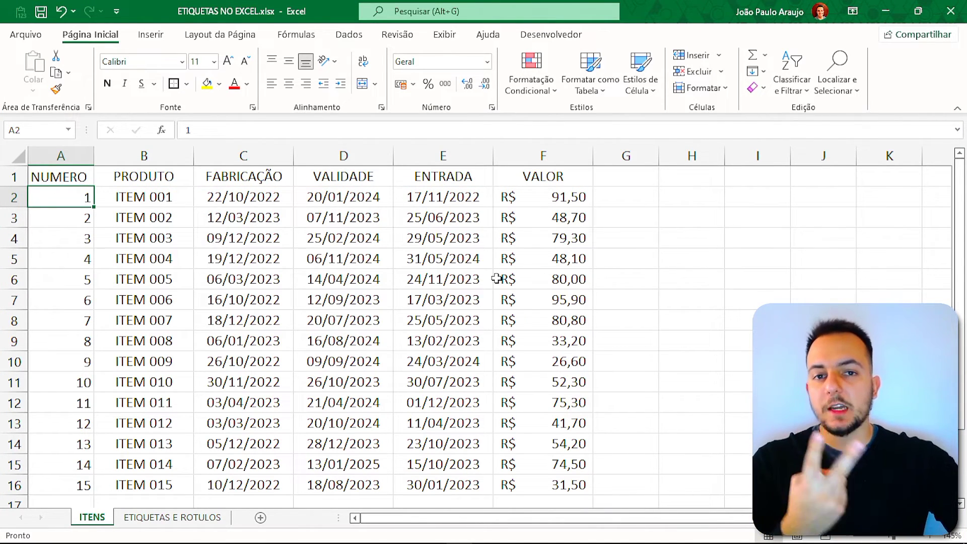
Examine the ITENS table's column order from NUMERO to VALOR to match each column with its PROCV index number
{"action": "key", "text": "ctrl+2"}
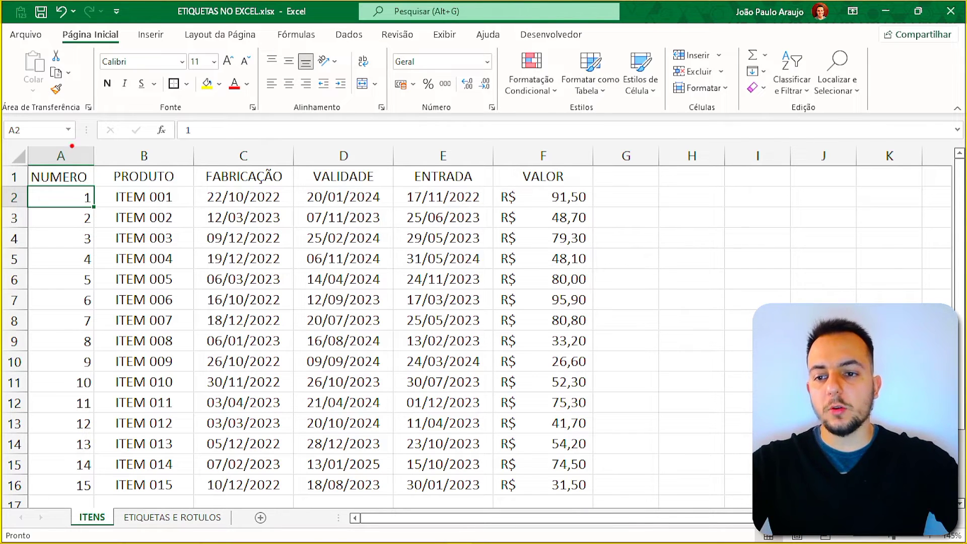
{"action": "mouse_move", "coordinate": [135, 113]}
{"action": "left_mouse_down"}
{"action": "mouse_move", "coordinate": [127, 137]}
{"action": "mouse_move", "coordinate": [168, 132]}
{"action": "left_mouse_up"}
{"action": "mouse_move", "coordinate": [234, 114]}
{"action": "left_mouse_down"}
{"action": "mouse_move", "coordinate": [270, 132]}
{"action": "mouse_move", "coordinate": [250, 150]}
{"action": "left_mouse_up"}
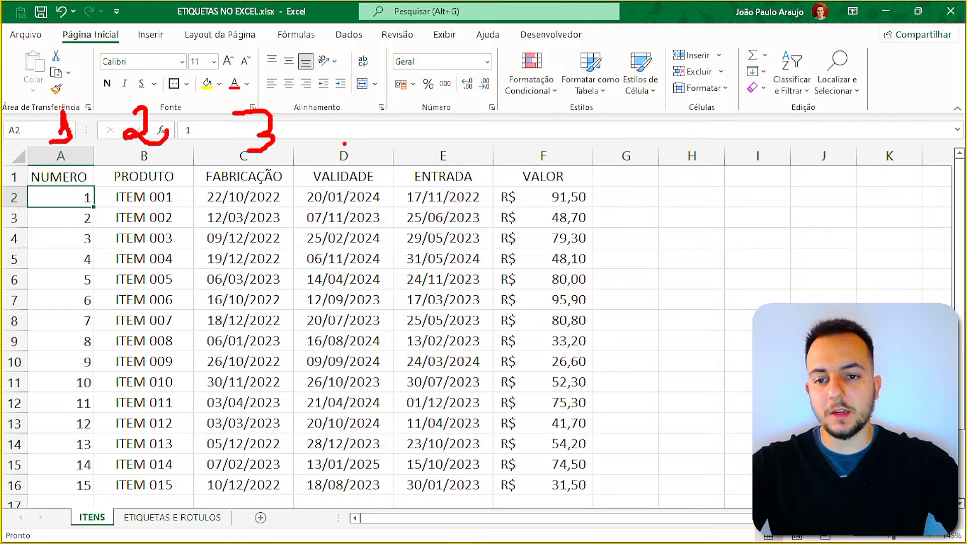
{"action": "mouse_move", "coordinate": [348, 115]}
{"action": "left_mouse_down"}
{"action": "mouse_move", "coordinate": [365, 133]}
{"action": "mouse_move", "coordinate": [351, 154]}
{"action": "left_mouse_up"}
{"action": "mouse_move", "coordinate": [465, 110]}
{"action": "left_mouse_down"}
{"action": "mouse_move", "coordinate": [444, 132]}
{"action": "mouse_move", "coordinate": [454, 153]}
{"action": "left_mouse_up"}
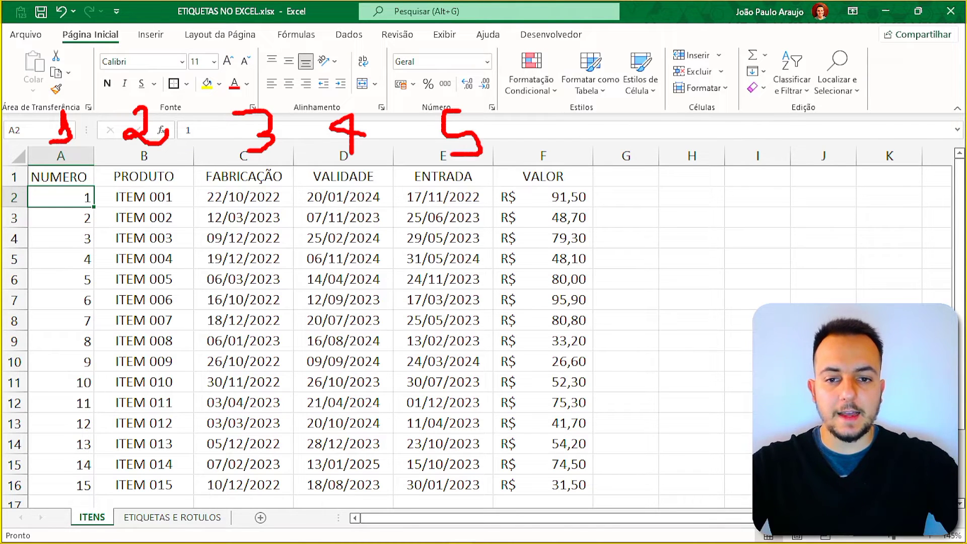
{"action": "mouse_move", "coordinate": [556, 111]}
{"action": "left_mouse_down"}
{"action": "mouse_move", "coordinate": [530, 143]}
{"action": "mouse_move", "coordinate": [538, 136]}
{"action": "left_mouse_up"}
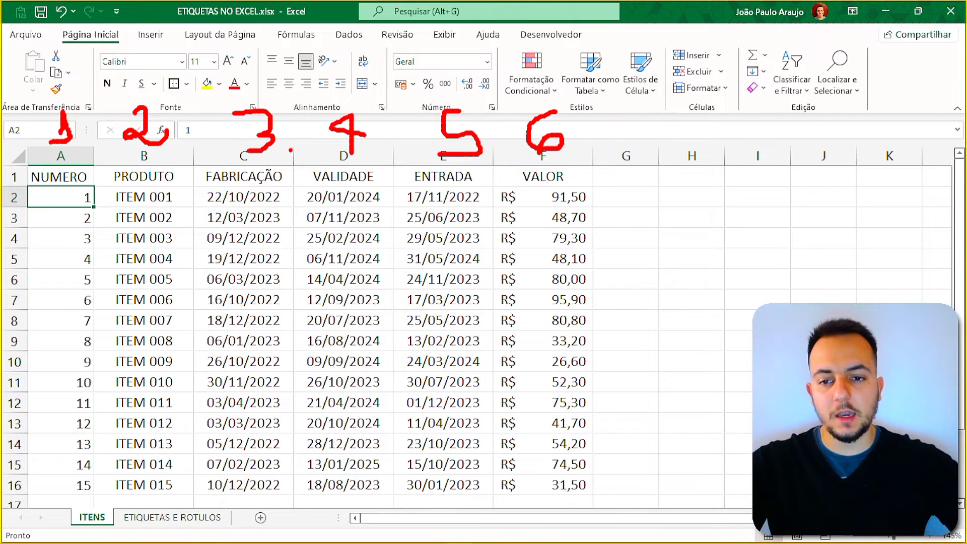
{"action": "mouse_move", "coordinate": [291, 150]}
{"action": "left_mouse_down"}
{"action": "mouse_move", "coordinate": [393, 386]}
{"action": "mouse_move", "coordinate": [393, 499]}
{"action": "left_mouse_up"}
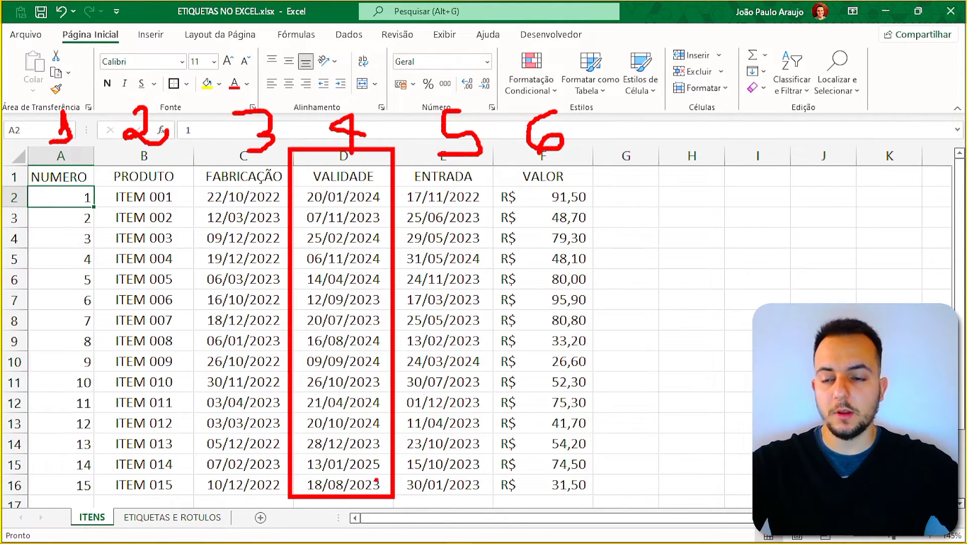
{"action": "key", "text": "Escape"}
Return to the ETIQUETAS E ROTULOS sheet and review the product formula in B1 against its lookup cell K1
{"action": "left_click", "coordinate": [173, 518]}
{"action": "left_click", "coordinate": [142, 199]}
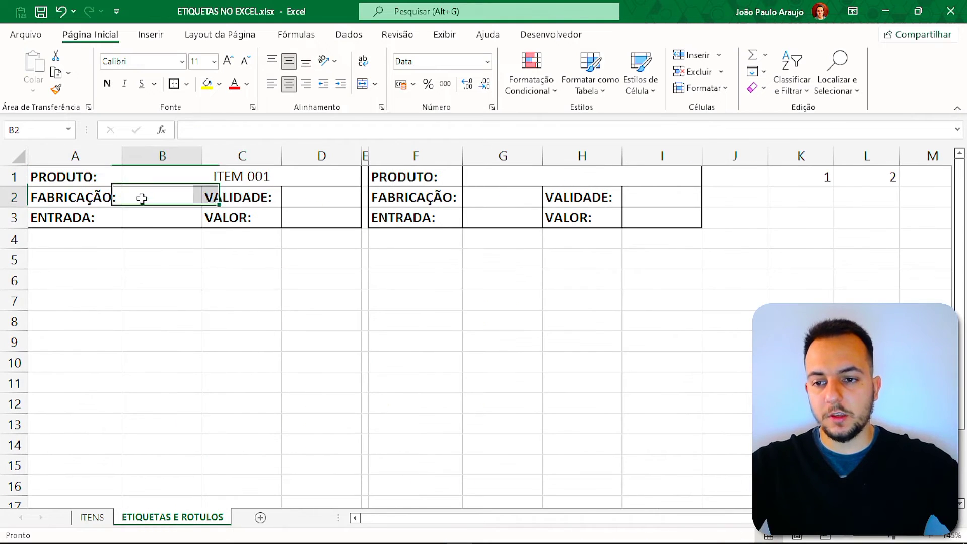
{"action": "left_click", "coordinate": [254, 174]}
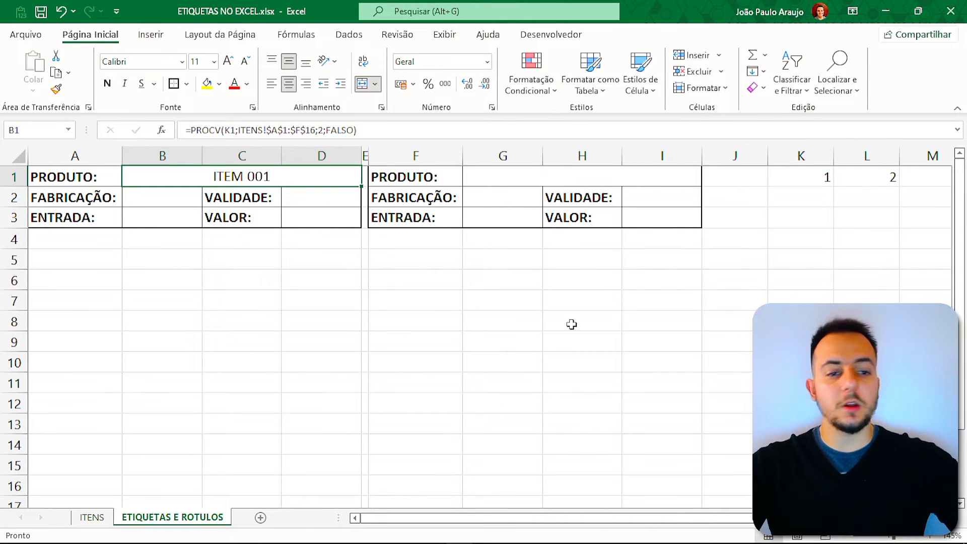
{"action": "key", "text": "ctrl+2"}
{"action": "left_click_drag", "start_coordinate": [835, 138], "coordinate": [800, 136]}
{"action": "key", "text": "Escape"}
Set the lookup number in K1 to 6 to test the first label's product lookup
{"action": "left_click", "coordinate": [809, 177]}
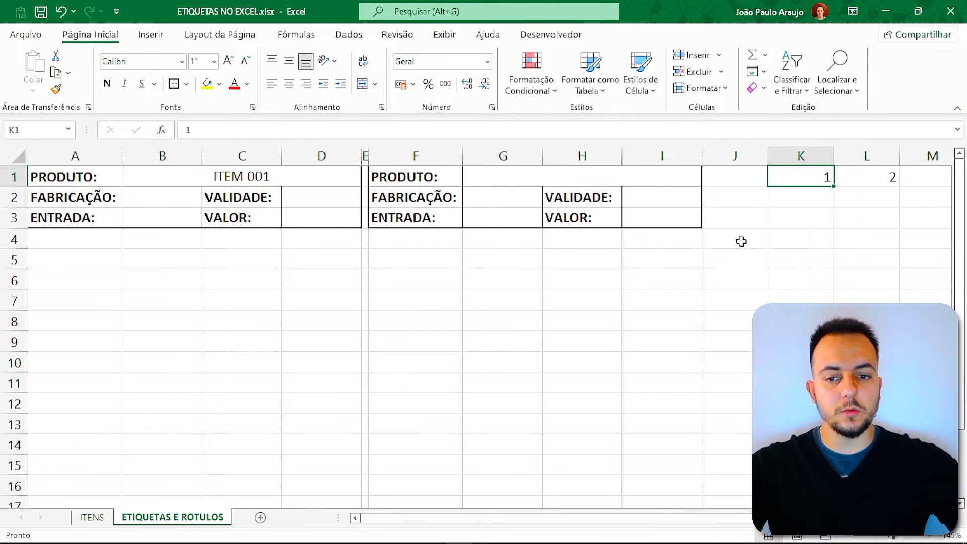
{"action": "type", "text": "6"}
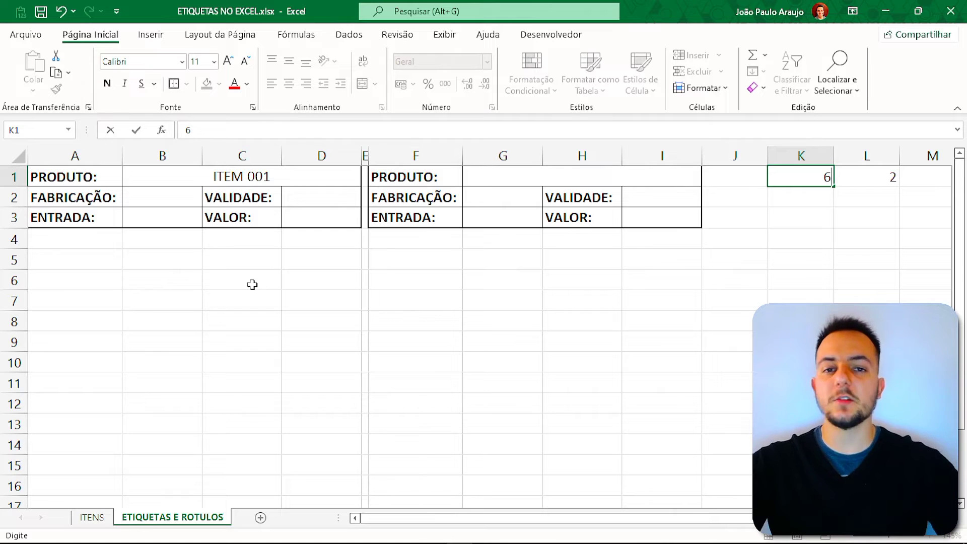
{"action": "key", "text": "ctrl+Return"}
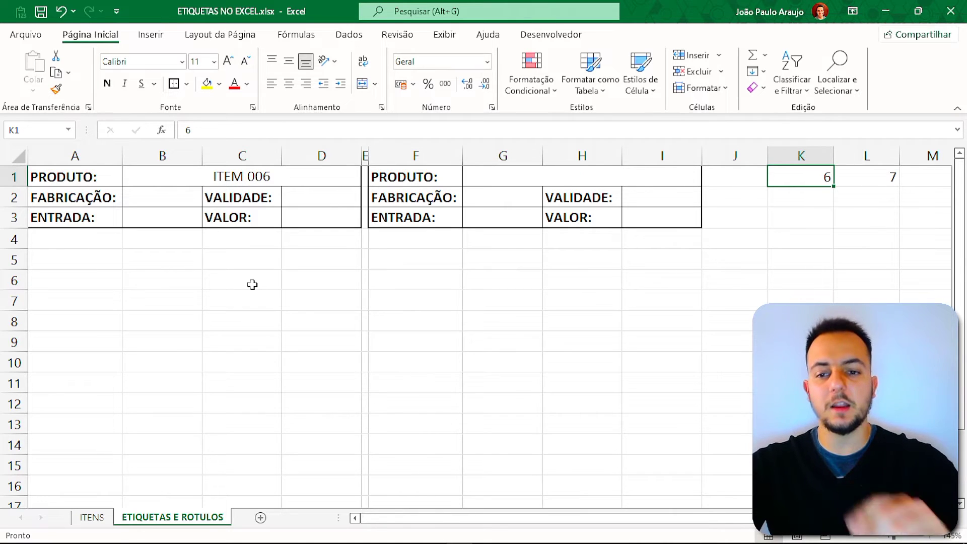
Compare the lookup number in K1 with the record for item number 6 in the ITENS sheet
{"action": "key", "text": "ctrl+2"}
{"action": "left_click_drag", "start_coordinate": [811, 150], "coordinate": [784, 155]}
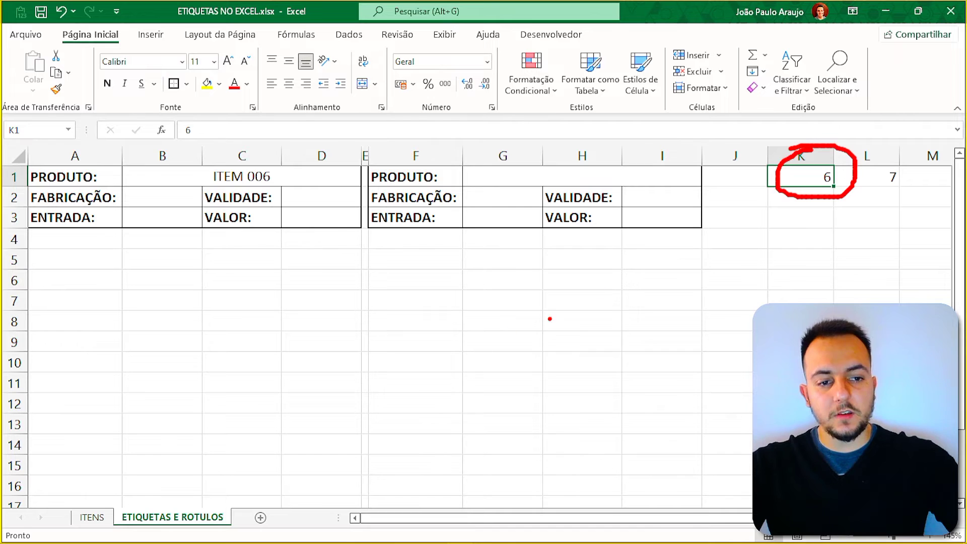
{"action": "left_click", "coordinate": [92, 518]}
{"action": "mouse_move", "coordinate": [23, 290]}
{"action": "left_mouse_down"}
{"action": "mouse_move", "coordinate": [115, 313]}
{"action": "mouse_move", "coordinate": [661, 310]}
{"action": "left_mouse_up"}
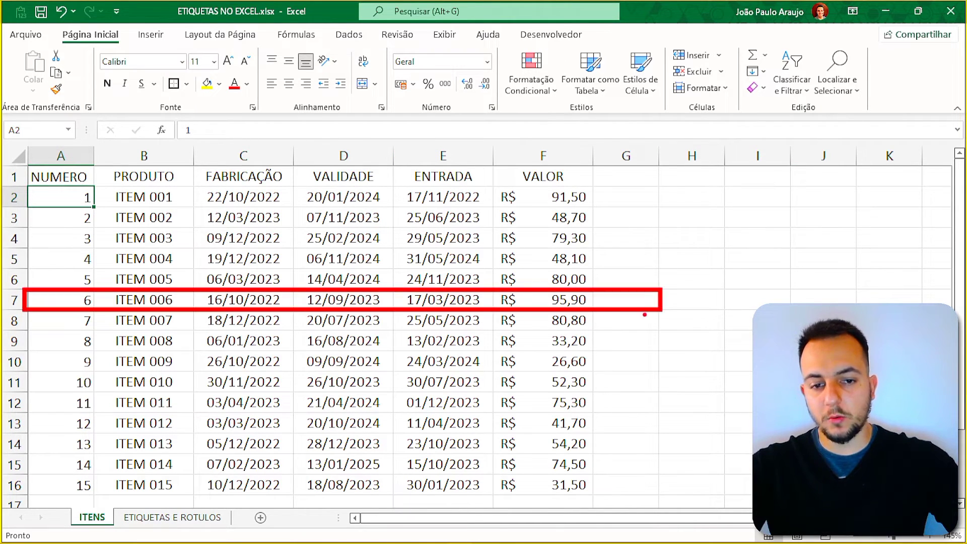
{"action": "left_click_drag", "start_coordinate": [181, 298], "coordinate": [241, 228]}
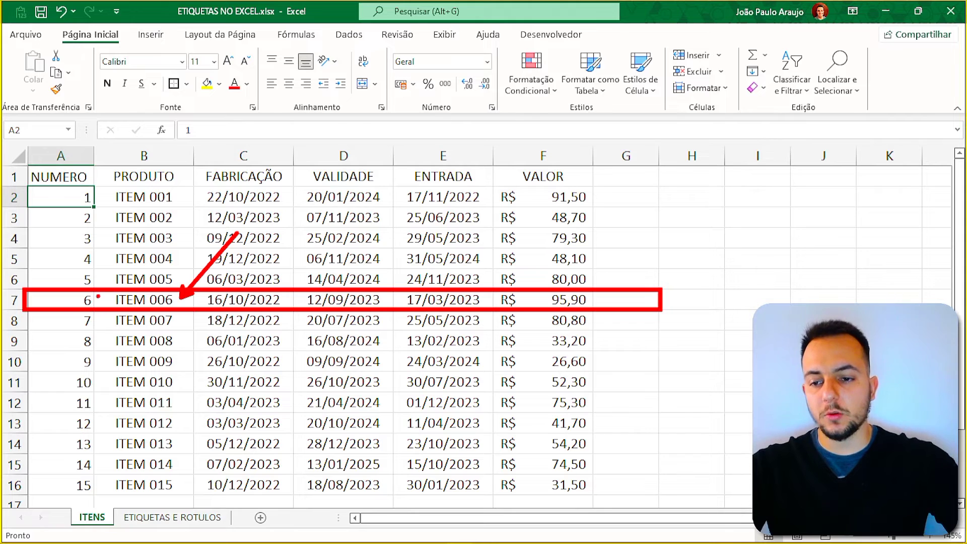
{"action": "mouse_move", "coordinate": [98, 284]}
{"action": "left_mouse_down"}
{"action": "mouse_move", "coordinate": [51, 319]}
{"action": "mouse_move", "coordinate": [109, 302]}
{"action": "mouse_move", "coordinate": [70, 278]}
{"action": "left_mouse_up"}
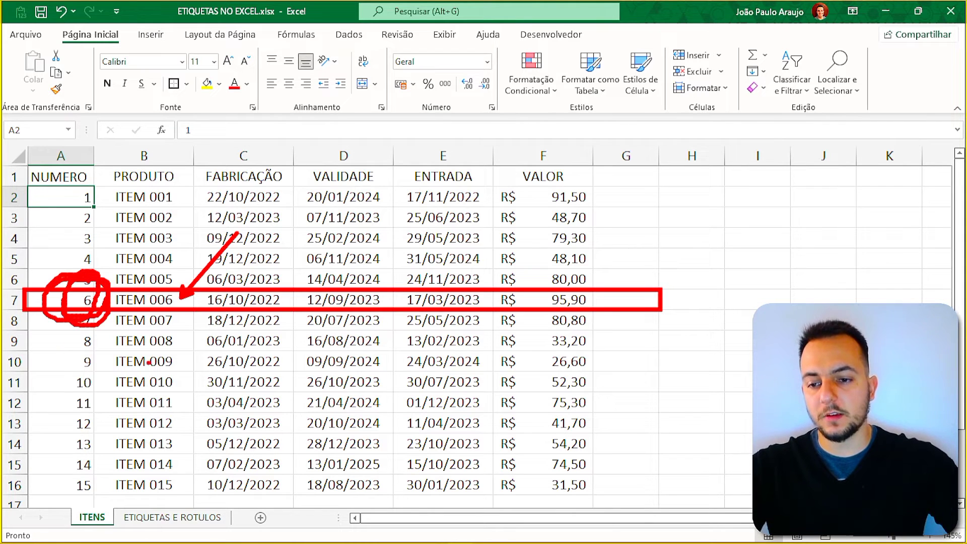
{"action": "key", "text": "Escape"}
Set the lookup number in K1 on the ETIQUETAS E ROTULOS sheet back to 1
{"action": "left_click", "coordinate": [166, 518]}
{"action": "type", "text": "1"}
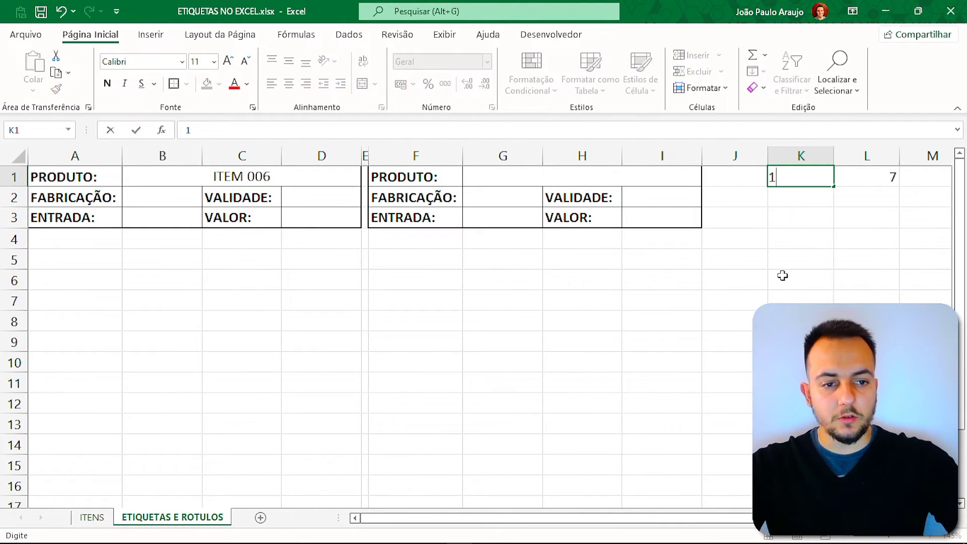
{"action": "key", "text": "Return"}
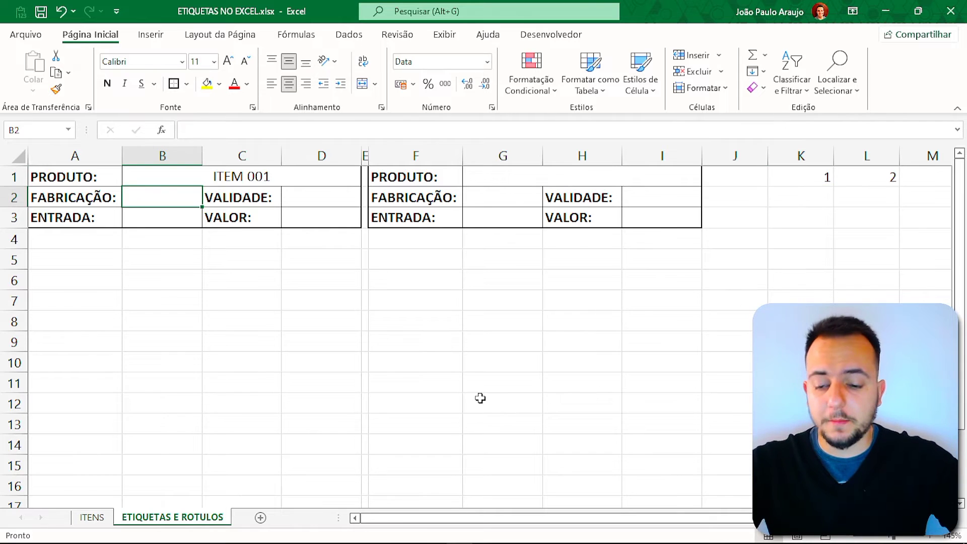
Review the first label's empty FABRICAÇÃO, VALIDADE, ENTRADA and VALOR cells
{"action": "key", "text": "ctrl+2"}
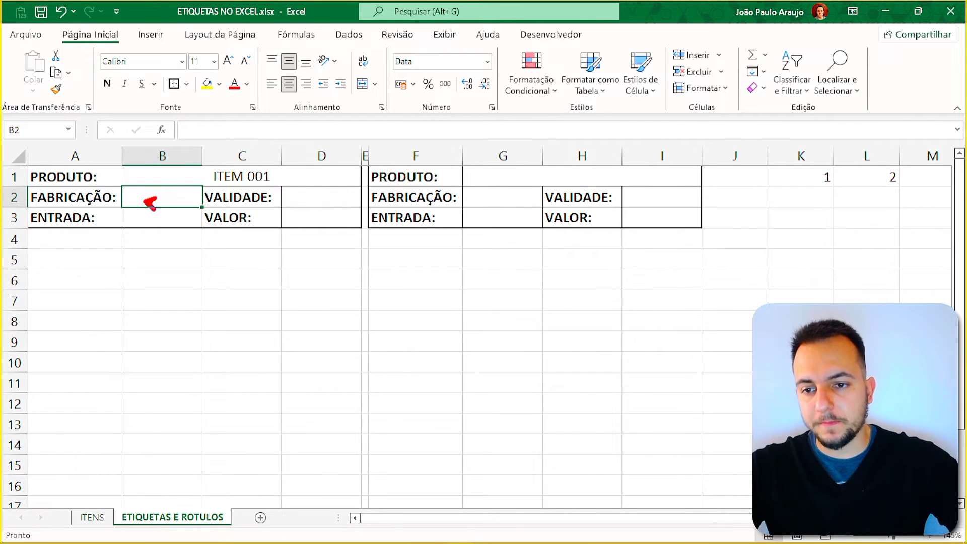
{"action": "left_click_drag", "start_coordinate": [149, 203], "coordinate": [203, 190]}
{"action": "left_click_drag", "start_coordinate": [291, 203], "coordinate": [365, 179]}
{"action": "left_click_drag", "start_coordinate": [153, 221], "coordinate": [210, 215]}
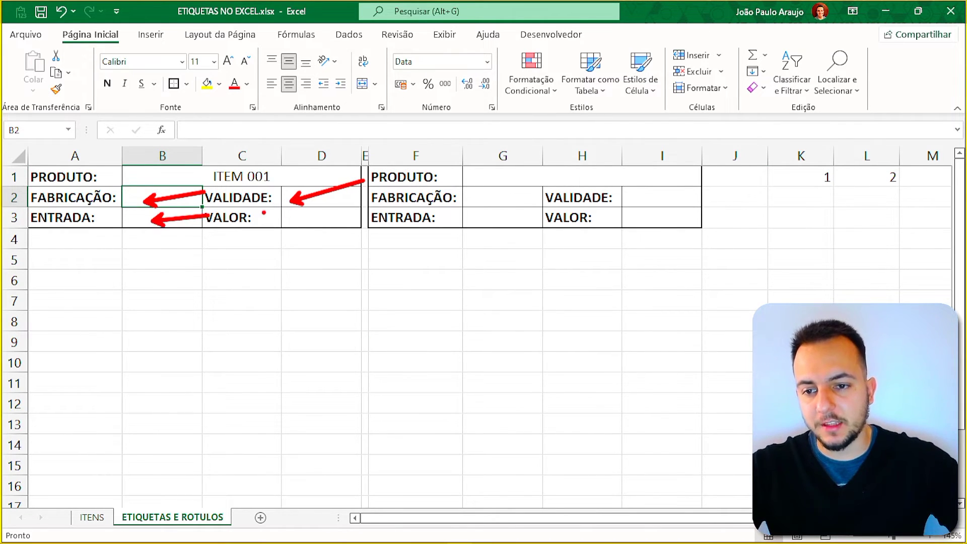
{"action": "left_click_drag", "start_coordinate": [298, 223], "coordinate": [343, 215]}
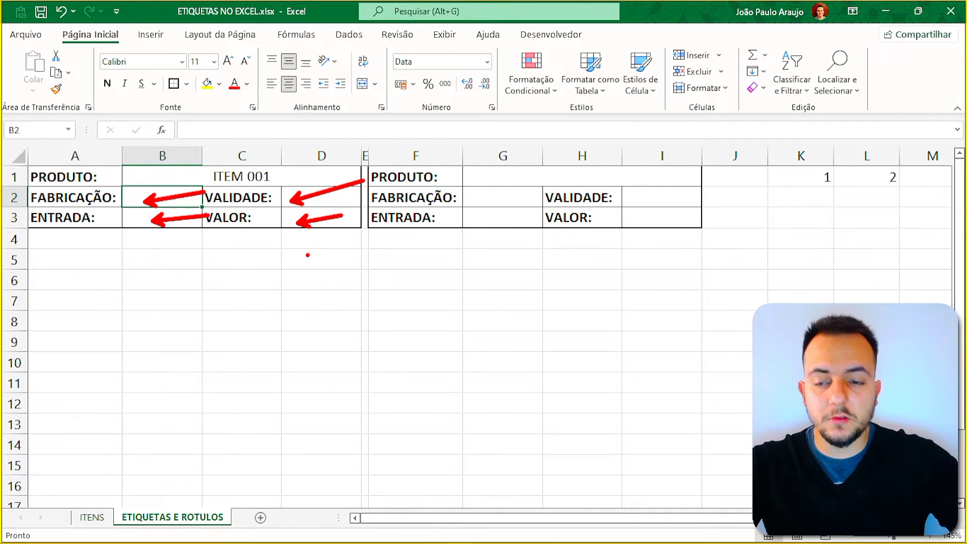
{"action": "key", "text": "Escape"}
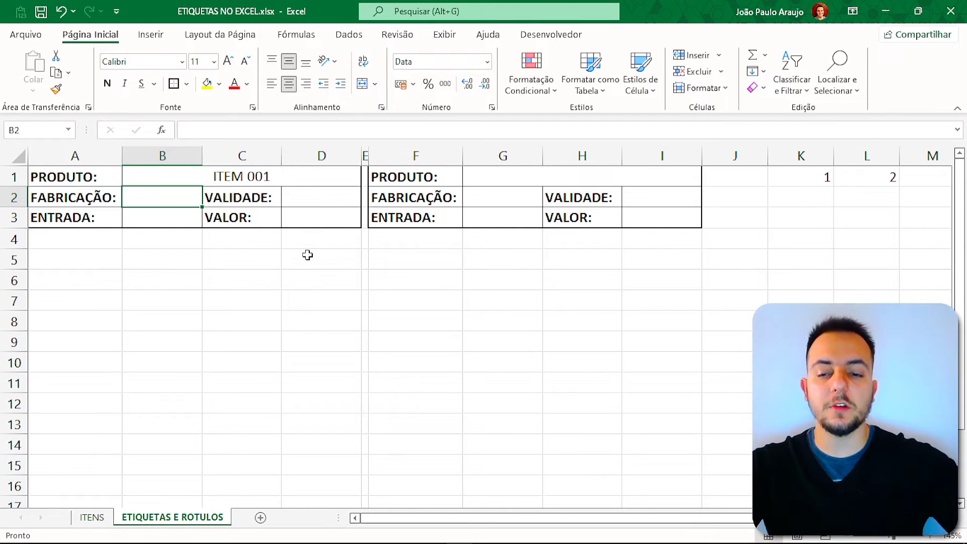
Copy the full text of the PROCV formula from the product cell B1, leaving that cell unchanged
{"action": "left_click", "coordinate": [147, 174]}
{"action": "scroll", "coordinate": [146, 229], "scroll_direction": "up", "scroll_amount": 6}
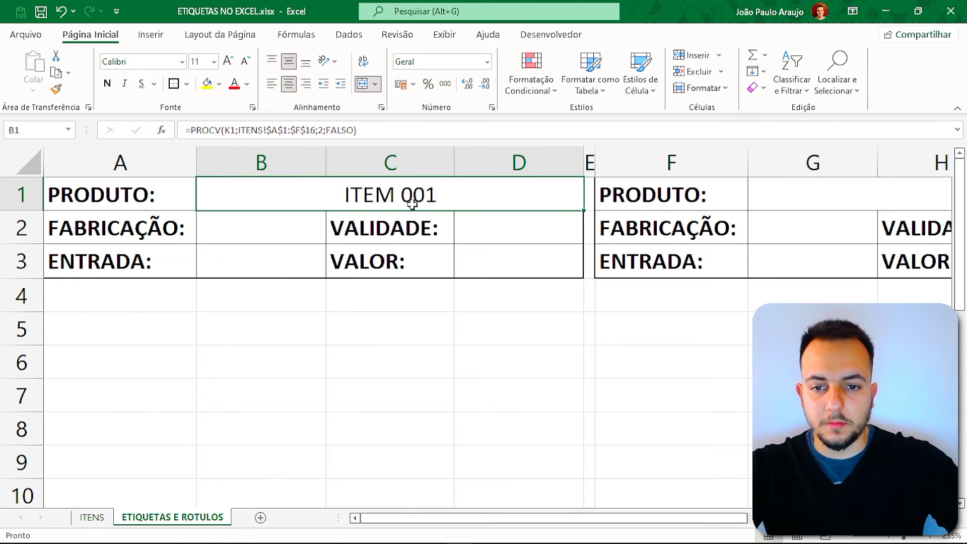
{"action": "double_click", "coordinate": [413, 202]}
{"action": "left_click", "coordinate": [547, 196]}
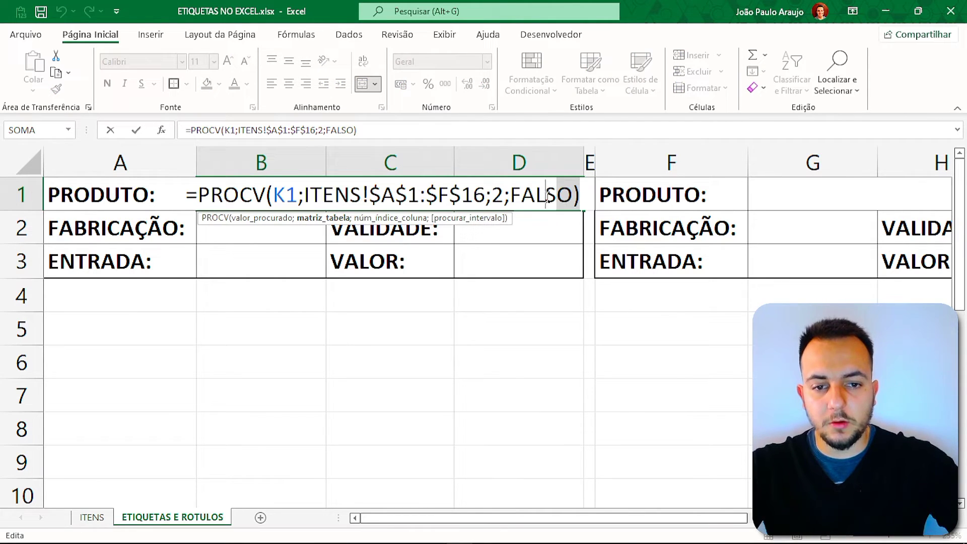
{"action": "left_click_drag", "start_coordinate": [547, 196], "coordinate": [592, 209]}
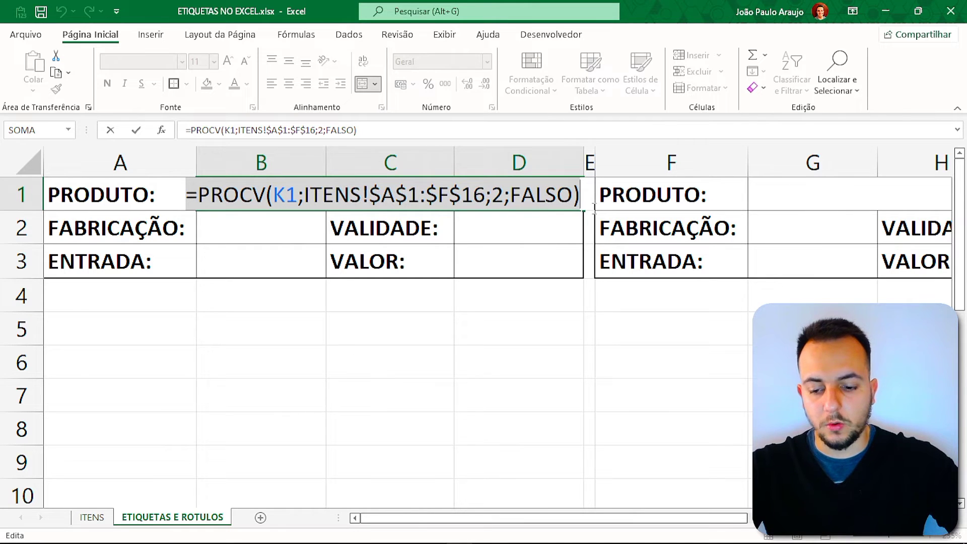
{"action": "key", "text": "ctrl+c"}
{"action": "key", "text": "Escape"}
Paste the PROCV formula into the first label's FABRICAÇÃO cell B2 and set its column index to 3
{"action": "left_click", "coordinate": [252, 225]}
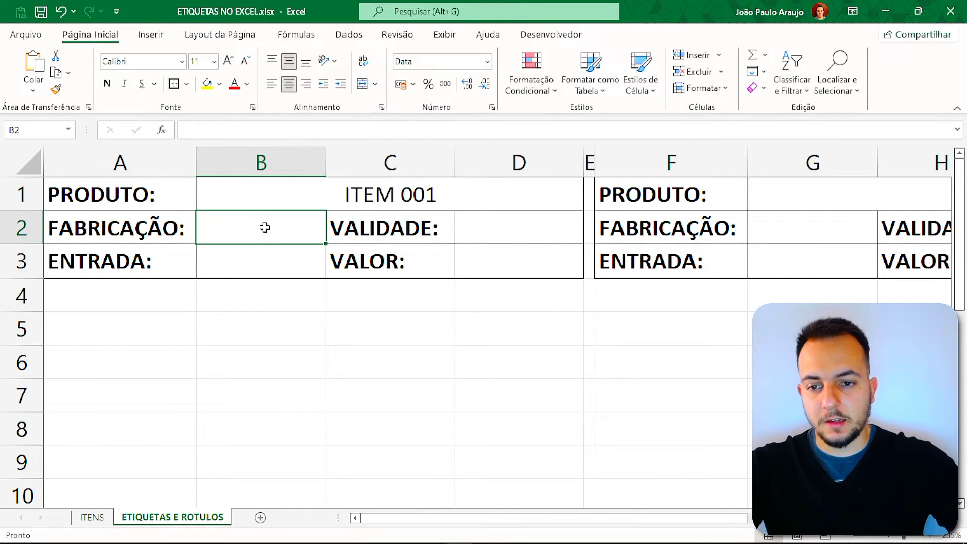
{"action": "double_click", "coordinate": [265, 228]}
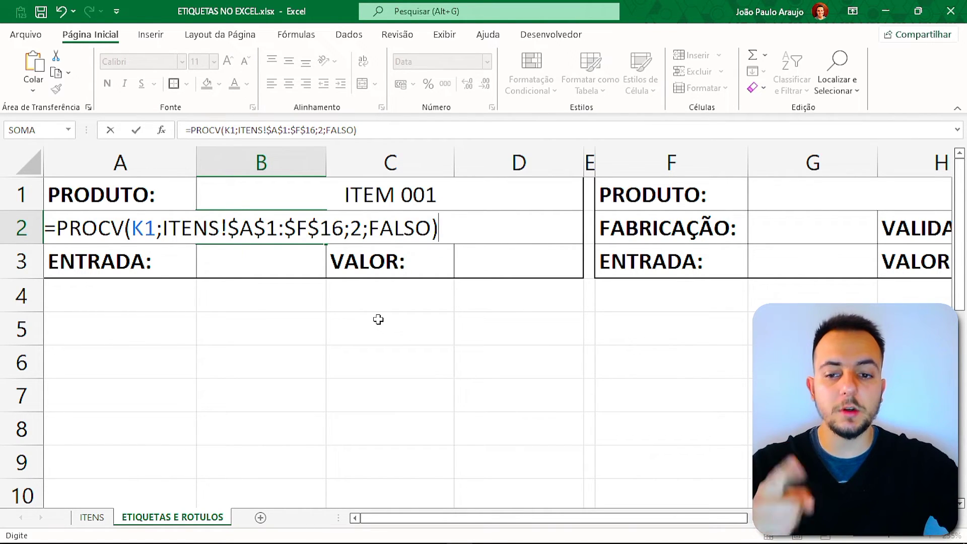
{"action": "double_click", "coordinate": [356, 233]}
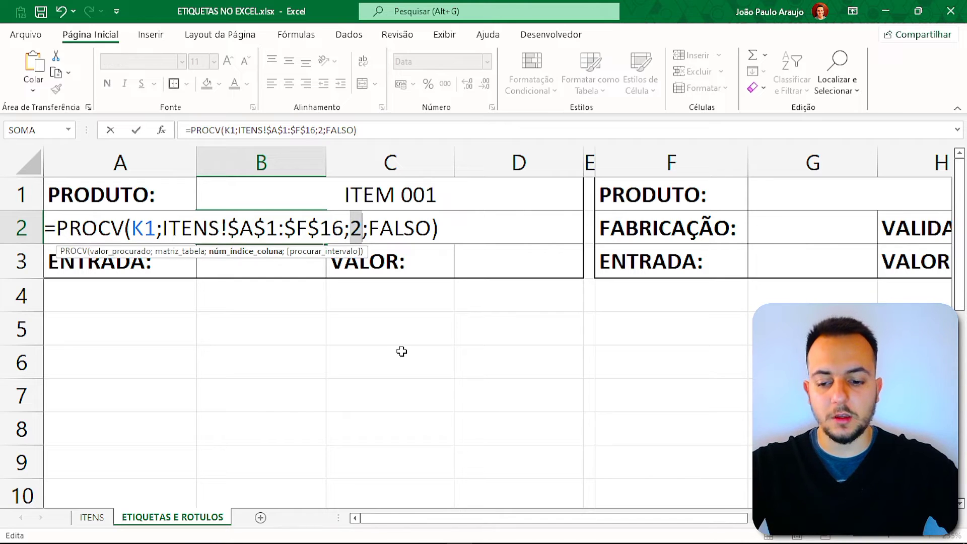
{"action": "type", "text": "3"}
{"action": "key", "text": "Return"}
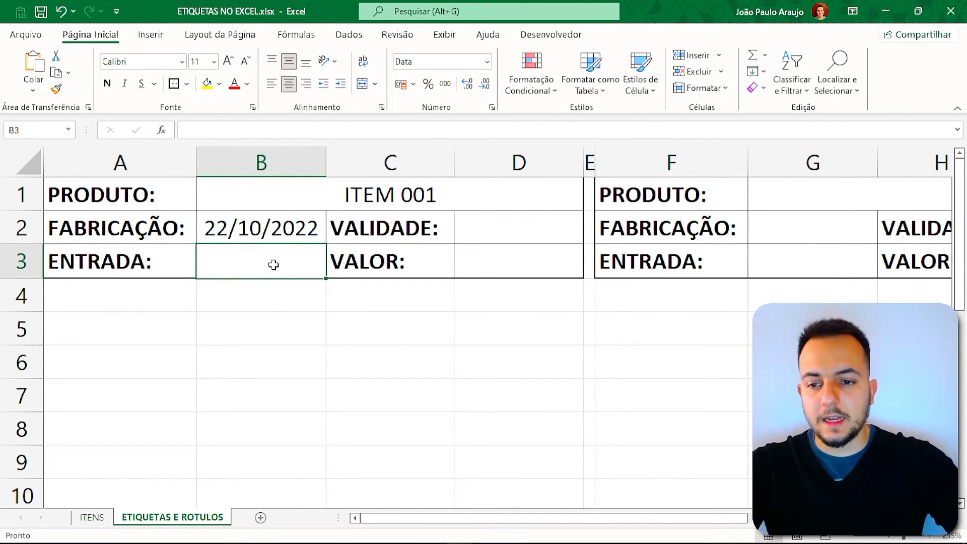
Paste the PROCV formula into the first label's VALIDADE cell D2 and set its column index to 4
{"action": "double_click", "coordinate": [506, 226]}
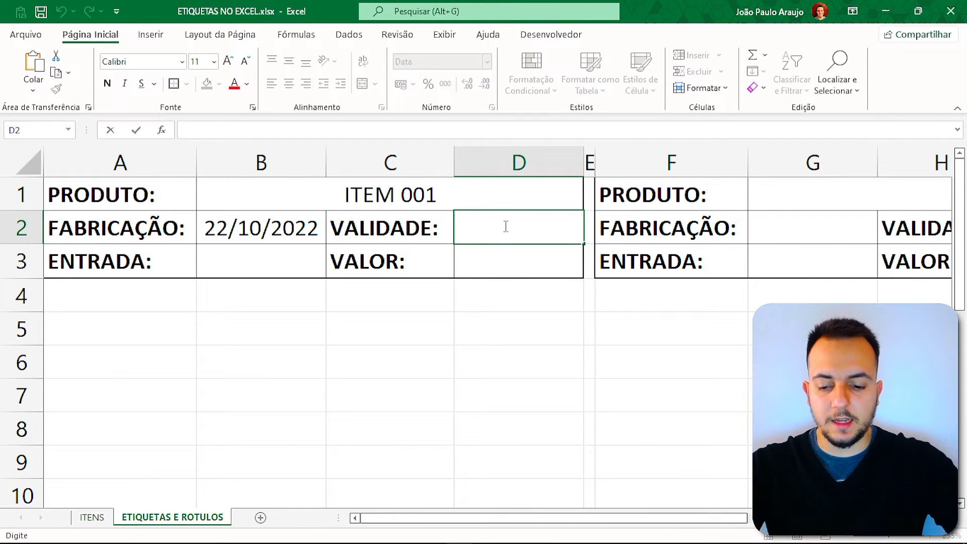
{"action": "key", "text": "ctrl+v"}
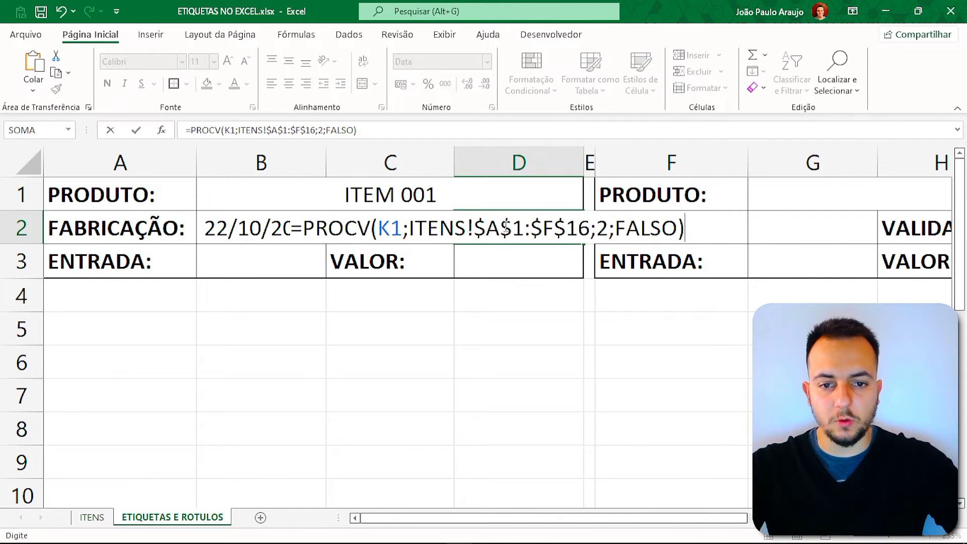
{"action": "double_click", "coordinate": [597, 228]}
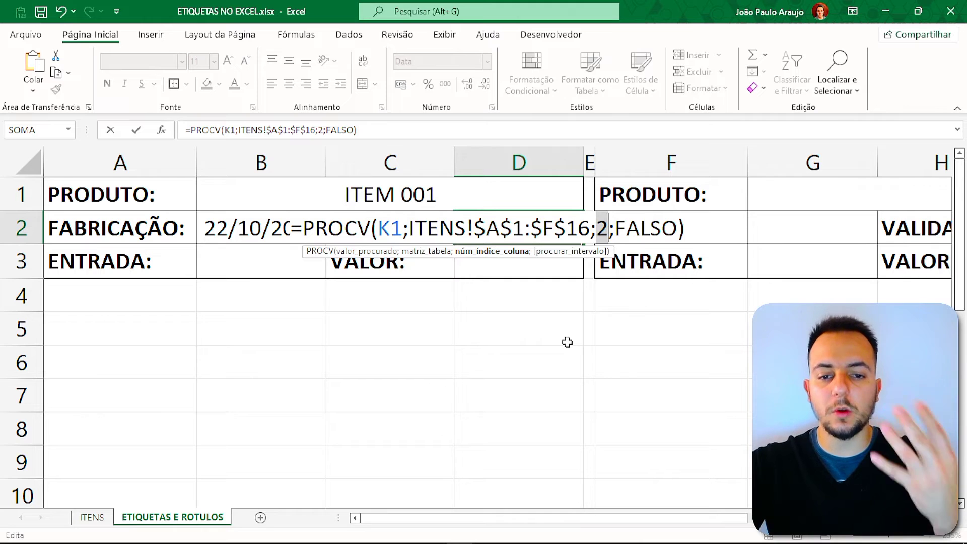
{"action": "type", "text": "4"}
{"action": "key", "text": "Return"}
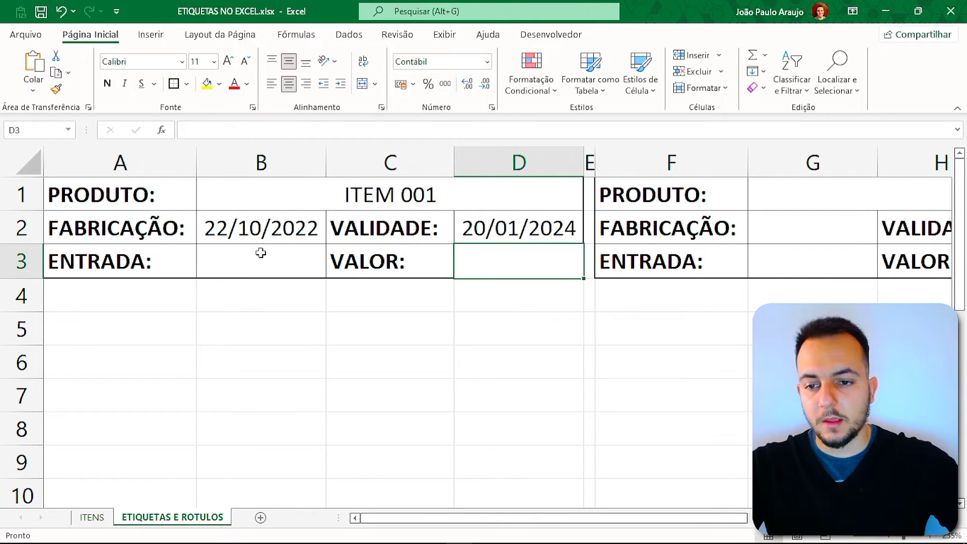
Paste the PROCV formula into the first label's ENTRADA cell B3 and set its column index to 5
{"action": "left_click", "coordinate": [261, 253]}
{"action": "double_click", "coordinate": [260, 253]}
{"action": "key", "text": "ctrl+v"}
{"action": "double_click", "coordinate": [356, 262]}
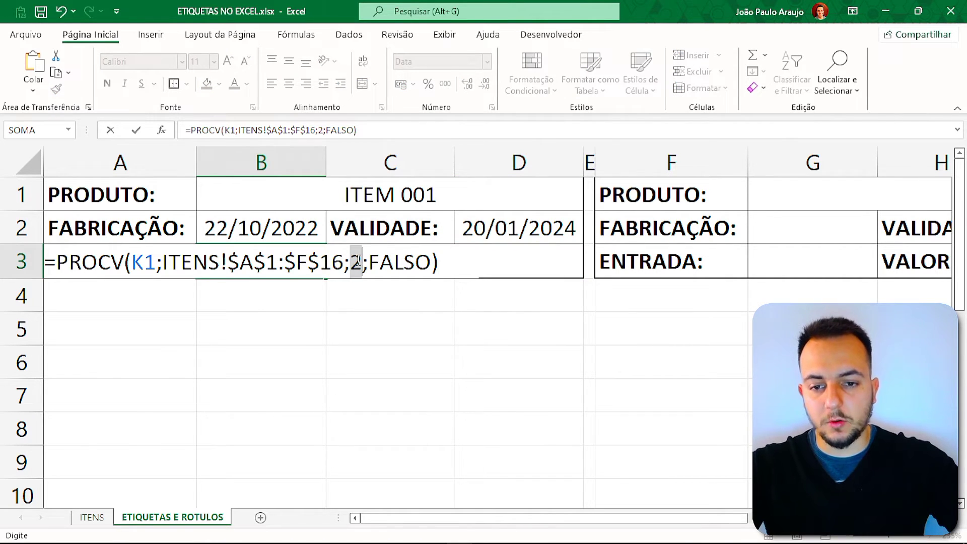
{"action": "type", "text": "5"}
{"action": "key", "text": "Return"}
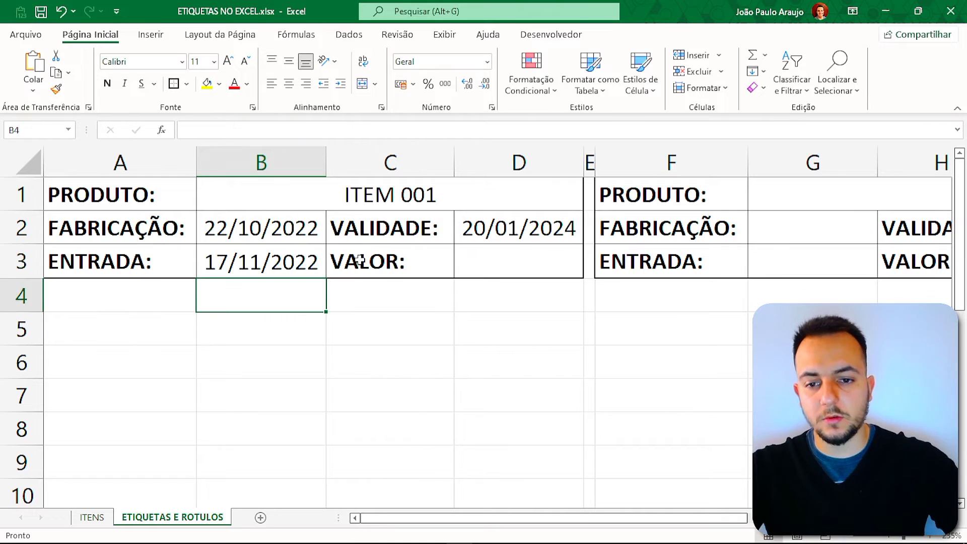
Paste the PROCV formula into the first label's VALOR cell D3 and set its column index to 6
{"action": "left_click", "coordinate": [484, 268]}
{"action": "double_click", "coordinate": [509, 268]}
{"action": "key", "text": "ctrl+v"}
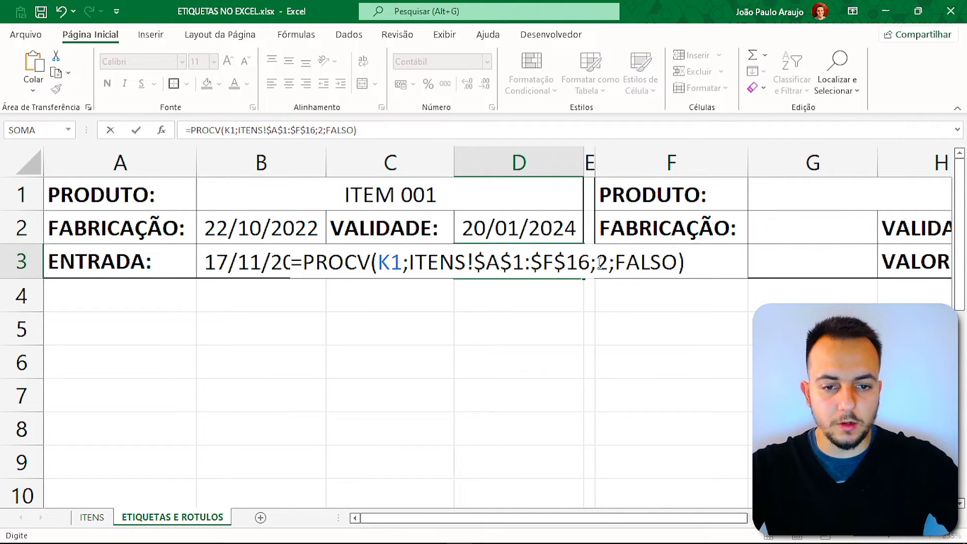
{"action": "double_click", "coordinate": [601, 262]}
{"action": "type", "text": "6"}
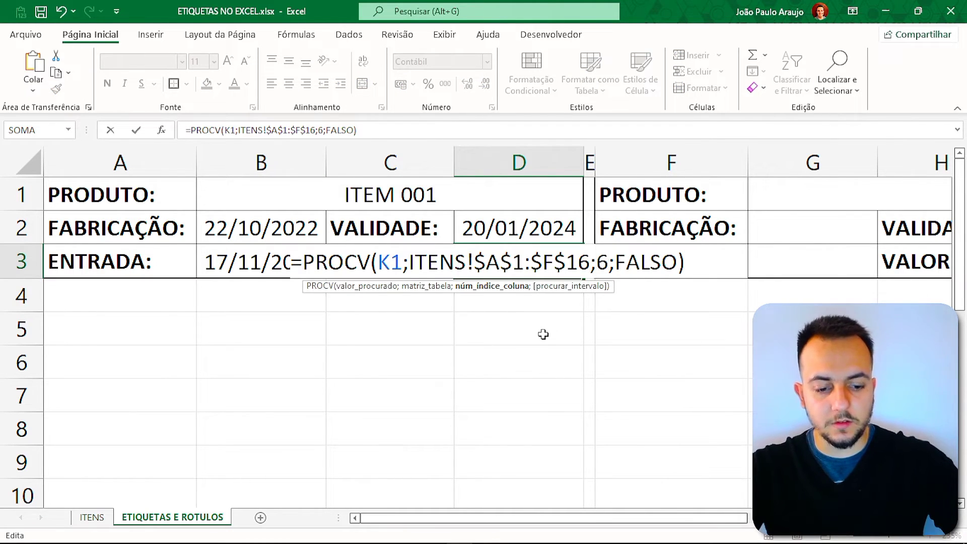
{"action": "key", "text": "Return"}
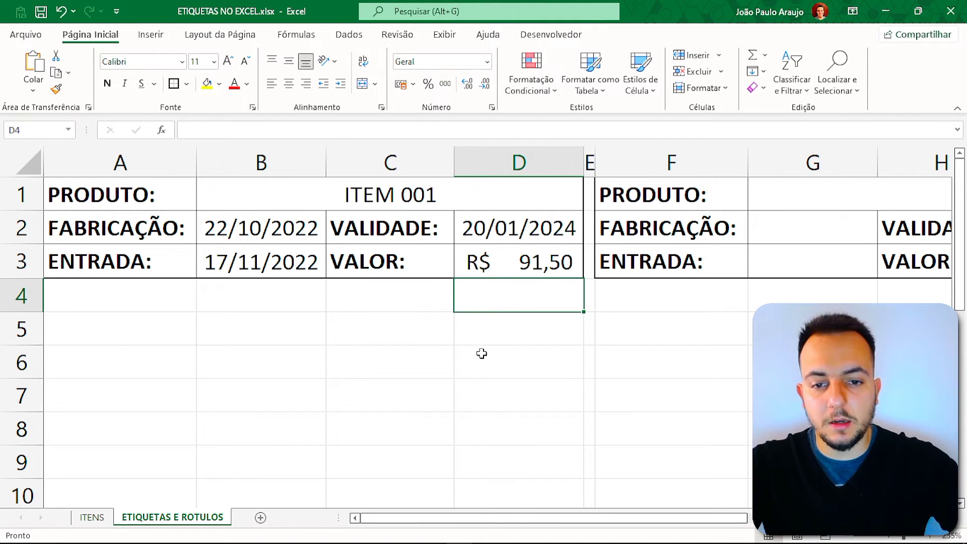
Copy the completed first label A1:D3 and paste it over the second label starting at F1
{"action": "scroll", "coordinate": [482, 354], "scroll_direction": "down", "scroll_amount": 7, "text": "ctrl"}
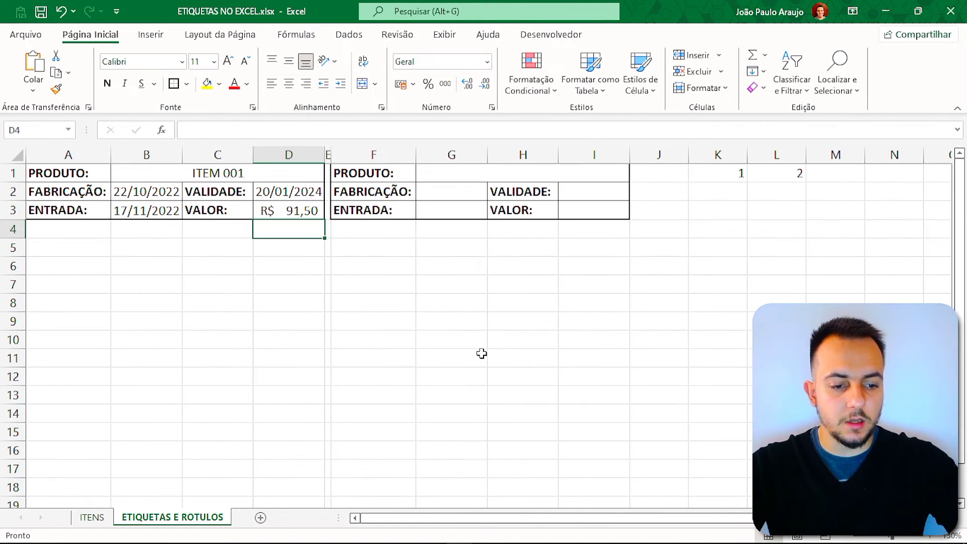
{"action": "left_click_drag", "start_coordinate": [377, 154], "coordinate": [583, 172]}
{"action": "left_click", "coordinate": [479, 319]}
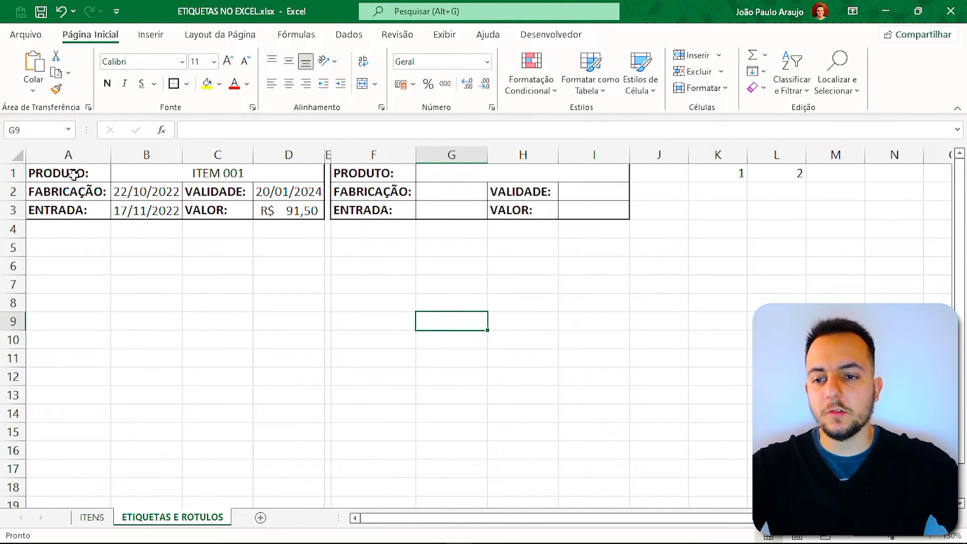
{"action": "left_click_drag", "start_coordinate": [74, 174], "coordinate": [289, 211]}
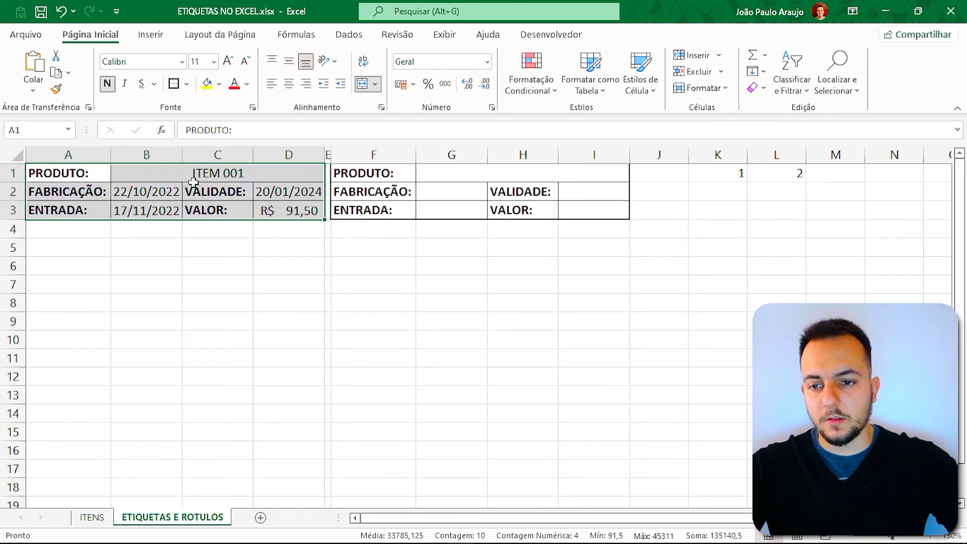
{"action": "key", "text": "ctrl+c"}
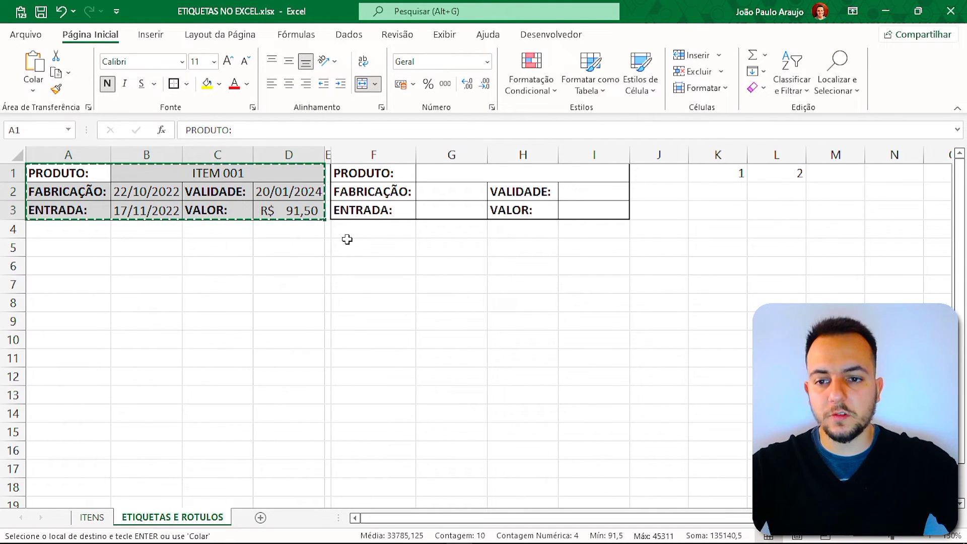
{"action": "left_click", "coordinate": [393, 179]}
{"action": "key", "text": "ctrl+v"}
{"action": "left_click", "coordinate": [479, 298]}
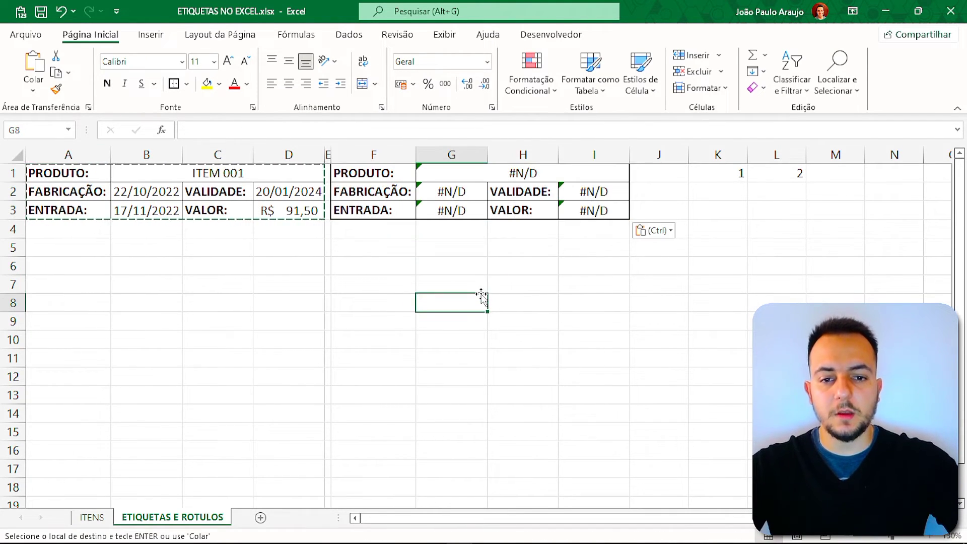
{"action": "key", "text": "Escape"}
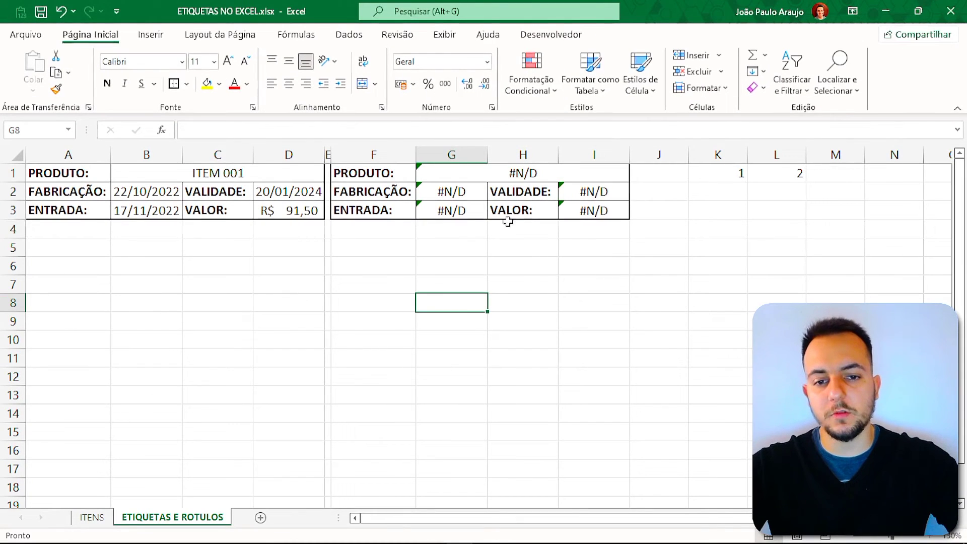
Change the lookup reference in the second label's PRODUTO formula from P1 to L1
{"action": "left_click", "coordinate": [519, 204]}
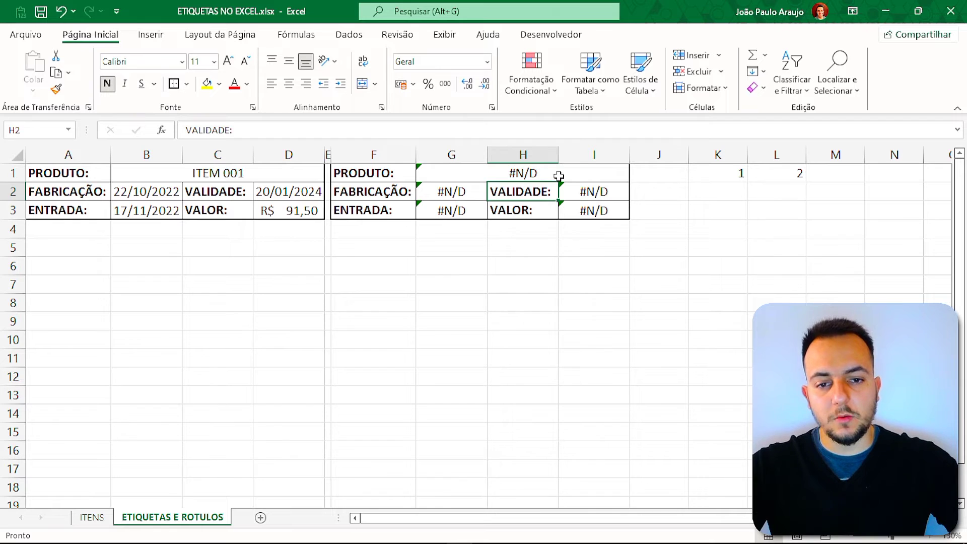
{"action": "double_click", "coordinate": [559, 176]}
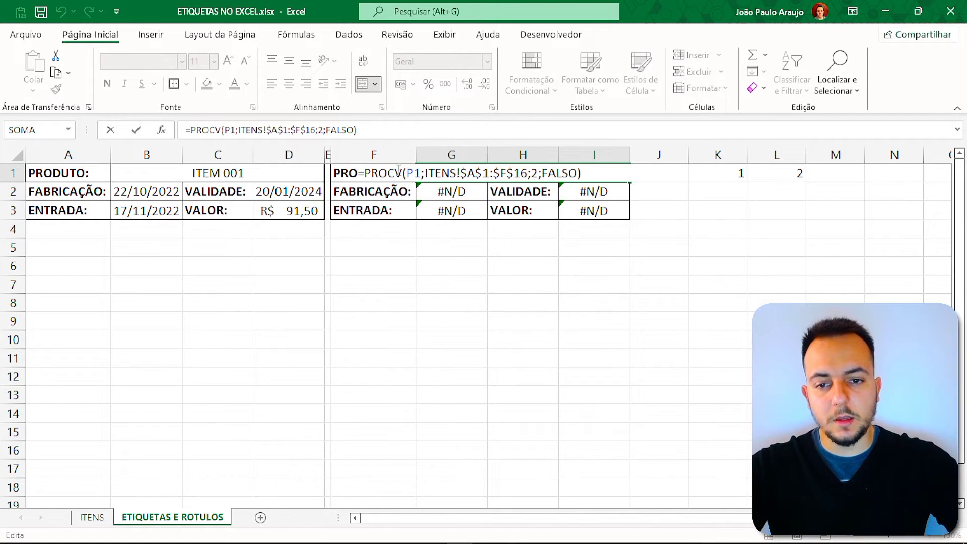
{"action": "left_click_drag", "start_coordinate": [423, 520], "coordinate": [490, 520]}
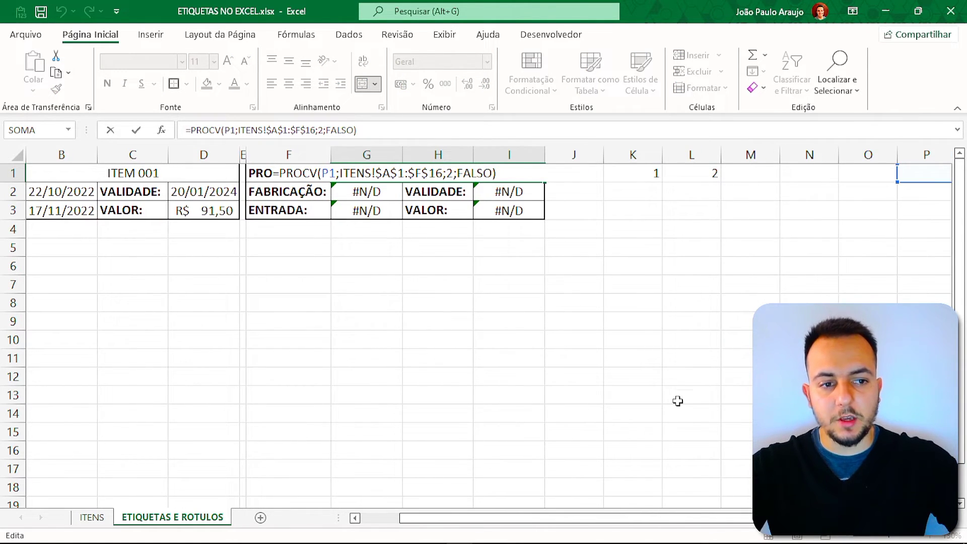
{"action": "key", "text": "ctrl+2"}
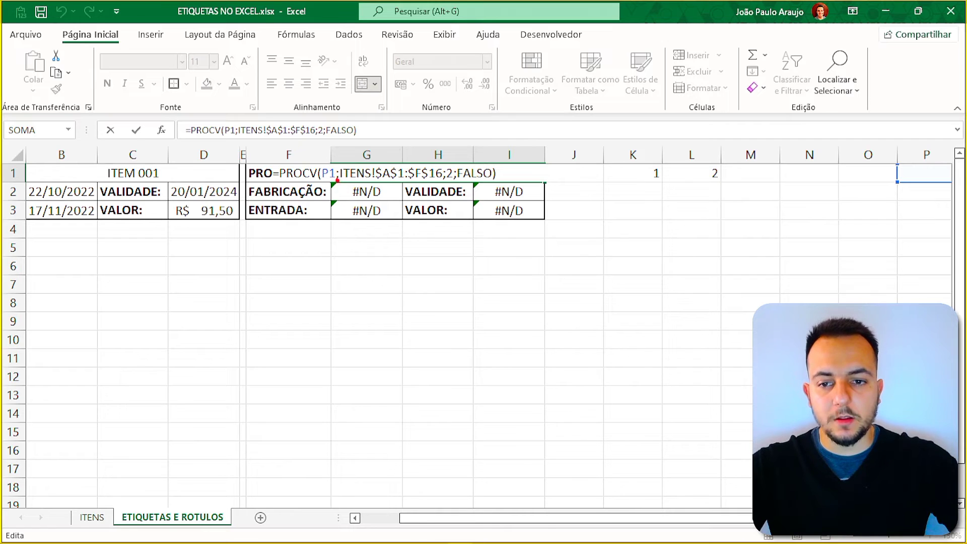
{"action": "left_click_drag", "start_coordinate": [322, 161], "coordinate": [388, 245]}
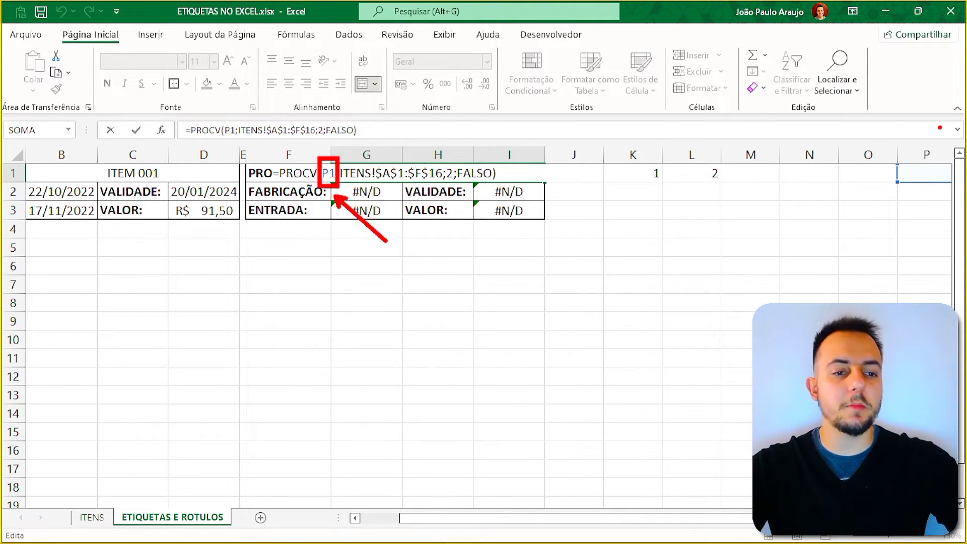
{"action": "left_click_drag", "start_coordinate": [910, 197], "coordinate": [873, 257]}
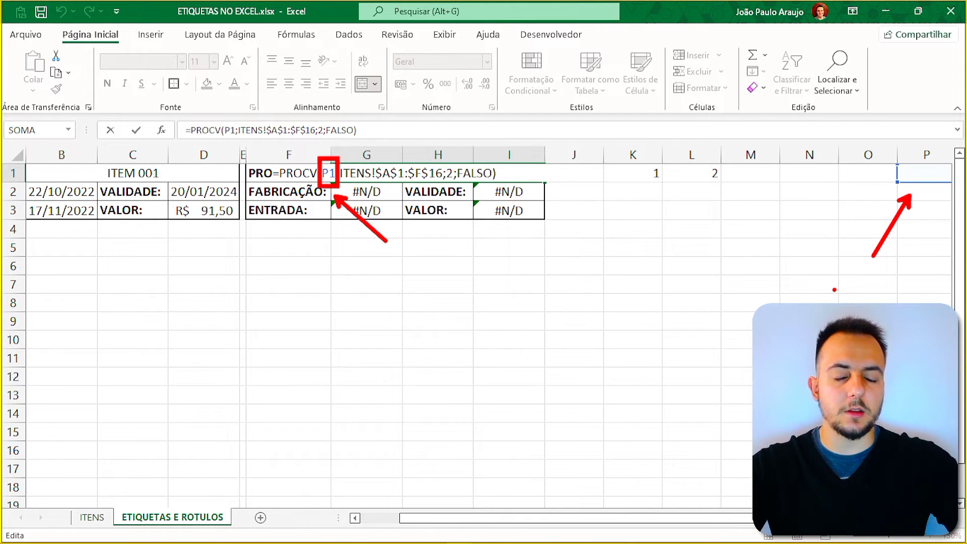
{"action": "key", "text": "Escape"}
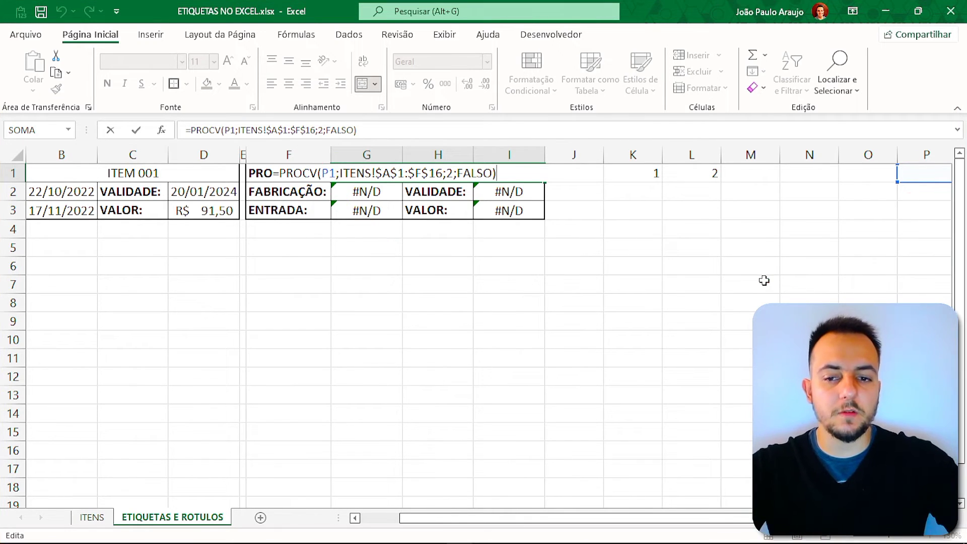
{"action": "left_click_drag", "start_coordinate": [913, 185], "coordinate": [693, 177]}
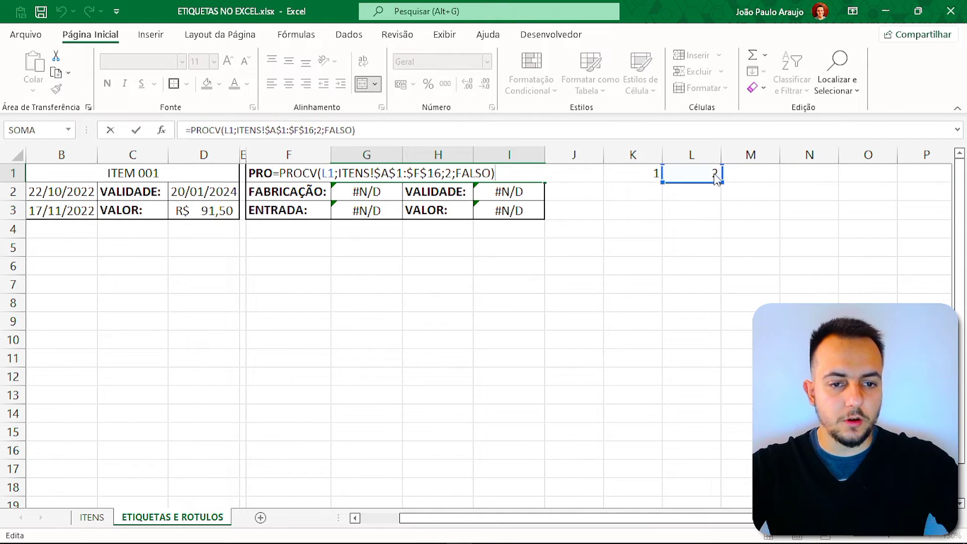
{"action": "key", "text": "Return"}
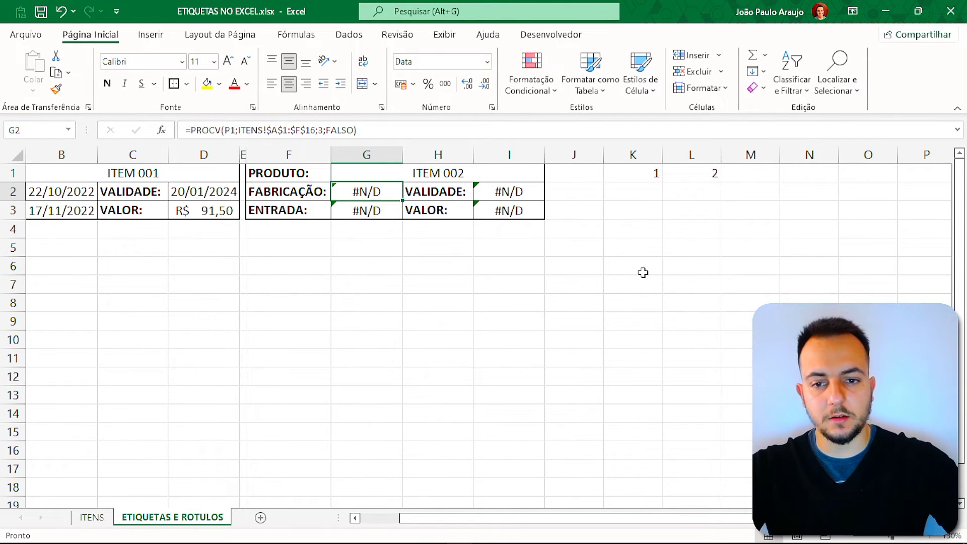
Point the lookup references of the second label's FABRICAÇÃO and ENTRADA formulas in G2 and G3 to L1
{"action": "key", "text": "F2"}
{"action": "left_click_drag", "start_coordinate": [928, 180], "coordinate": [695, 179]}
{"action": "key", "text": "Return"}
{"action": "key", "text": "F2"}
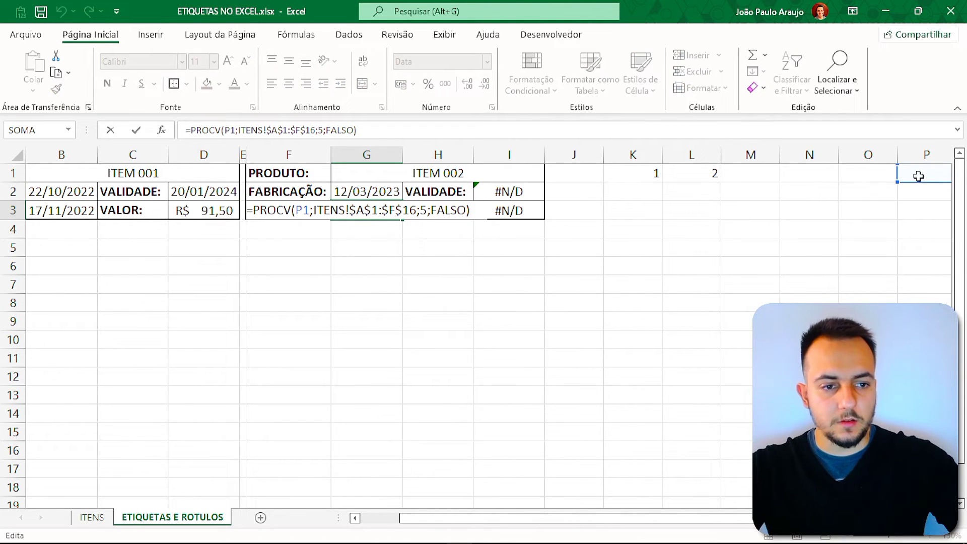
{"action": "left_click_drag", "start_coordinate": [902, 184], "coordinate": [711, 176]}
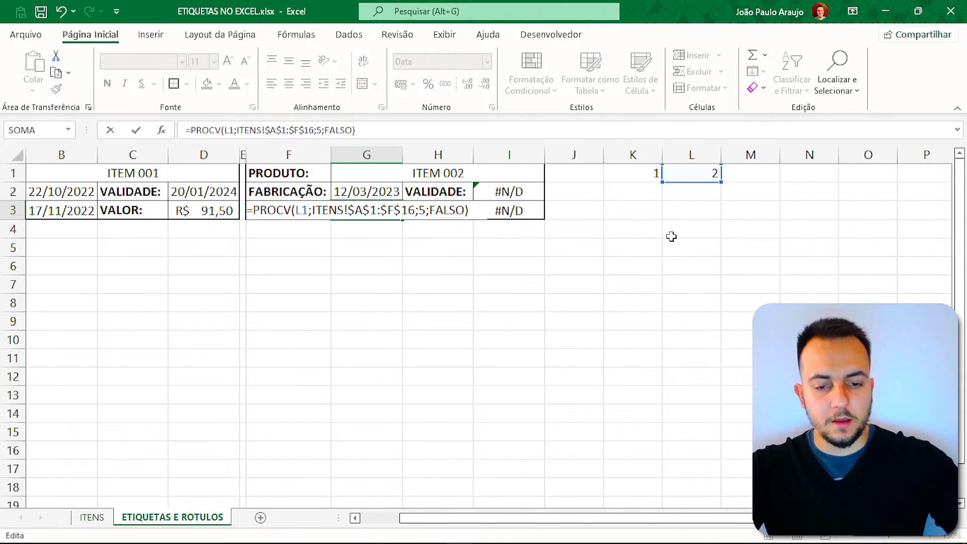
{"action": "key", "text": "Return"}
Point the lookup references of the second label's VALIDADE and VALOR formulas in I2 and I3 to L1
{"action": "key", "text": "Up"}
{"action": "key", "text": "Up"}
{"action": "key", "text": "F2"}
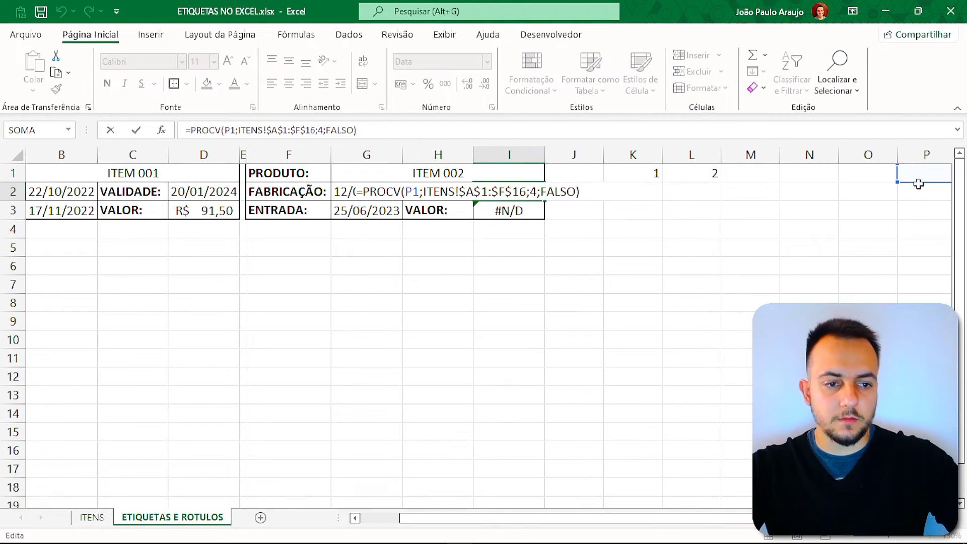
{"action": "left_click_drag", "start_coordinate": [909, 184], "coordinate": [703, 173]}
{"action": "key", "text": "Return"}
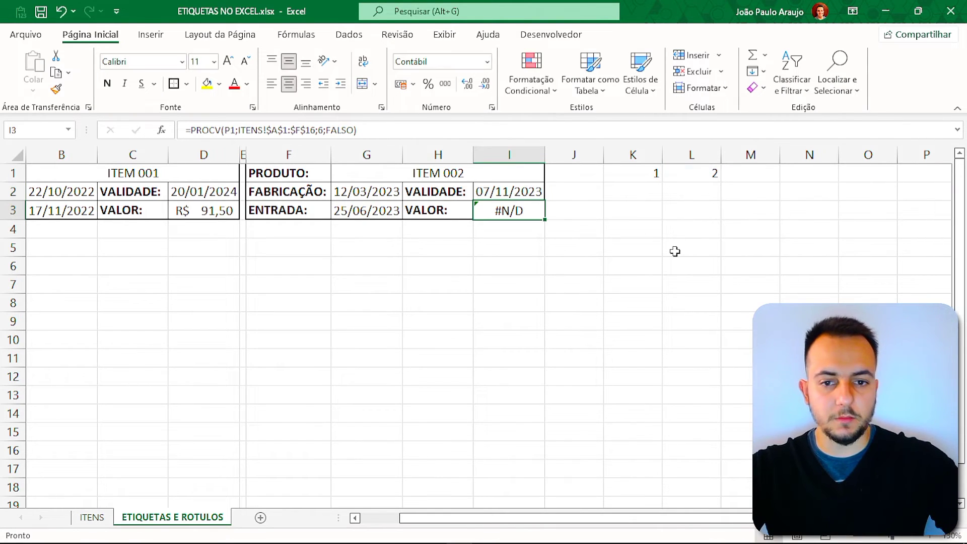
{"action": "key", "text": "F2"}
{"action": "left_click_drag", "start_coordinate": [915, 185], "coordinate": [703, 174]}
{"action": "key", "text": "Return"}
Copy rows 1 to 3 with both labels and their helper numbers, and paste them starting at row 5
{"action": "scroll", "coordinate": [429, 326], "scroll_direction": "left", "scroll_amount": 1}
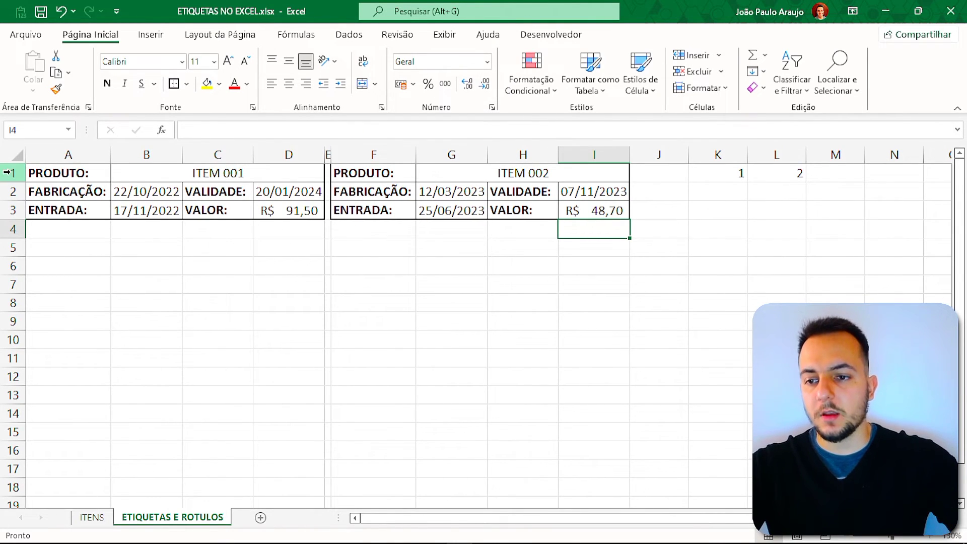
{"action": "left_click_drag", "start_coordinate": [11, 174], "coordinate": [11, 205]}
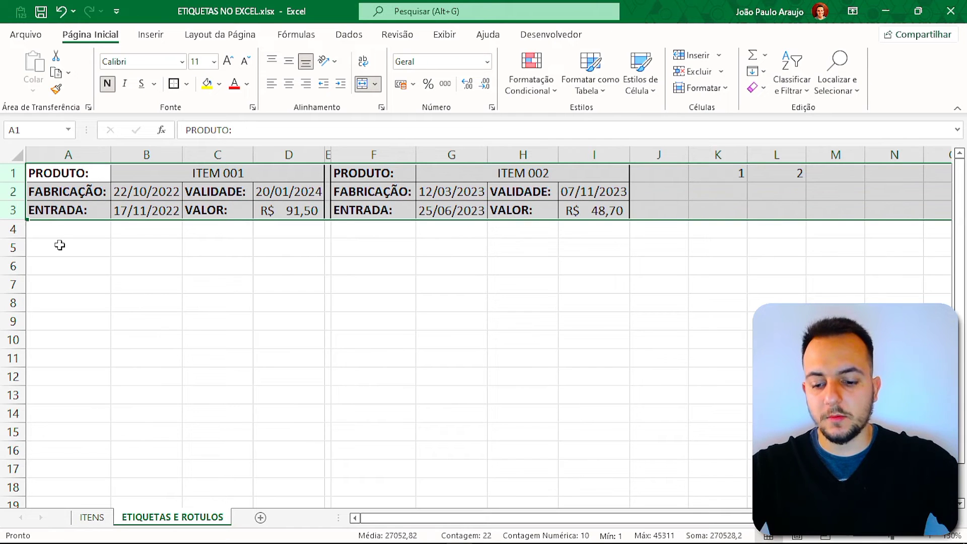
{"action": "key", "text": "ctrl+c"}
{"action": "left_click", "coordinate": [13, 248]}
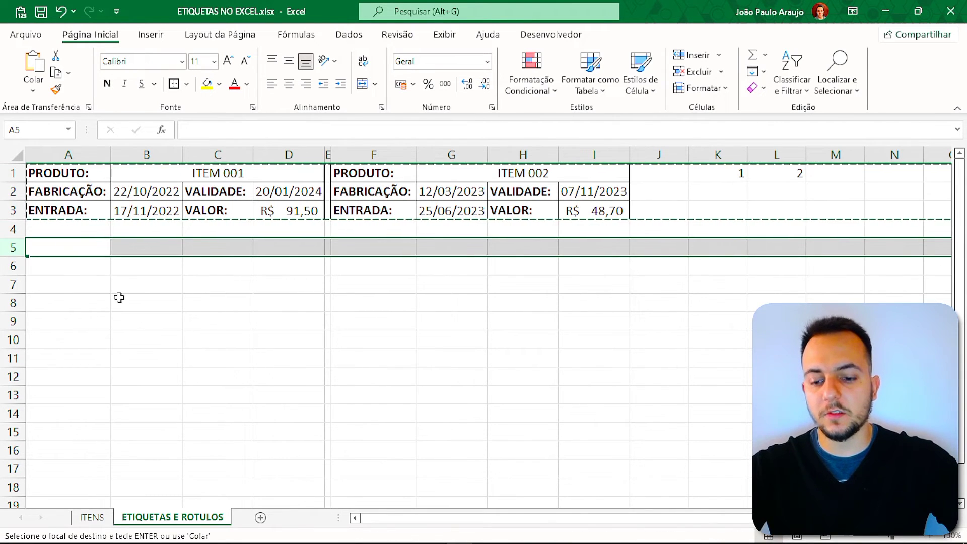
{"action": "key", "text": "ctrl+v"}
{"action": "left_click", "coordinate": [190, 337]}
{"action": "key", "text": "Escape"}
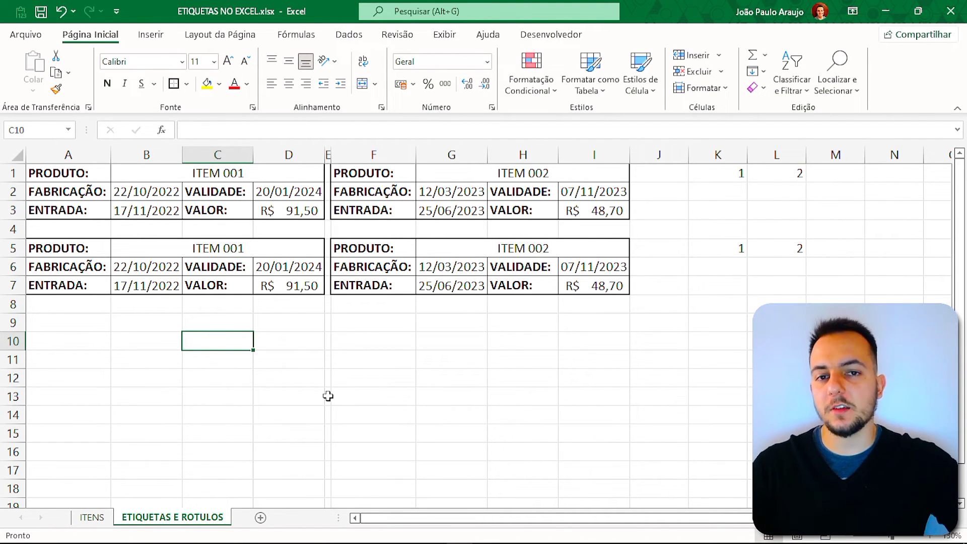
Replace the second label row's first helper number in K5 with the formula =L1+1
{"action": "mouse_move", "coordinate": [751, 209]}
{"action": "left_mouse_down"}
{"action": "mouse_move", "coordinate": [694, 269]}
{"action": "mouse_move", "coordinate": [758, 217]}
{"action": "left_mouse_up"}
{"action": "left_click", "coordinate": [718, 259]}
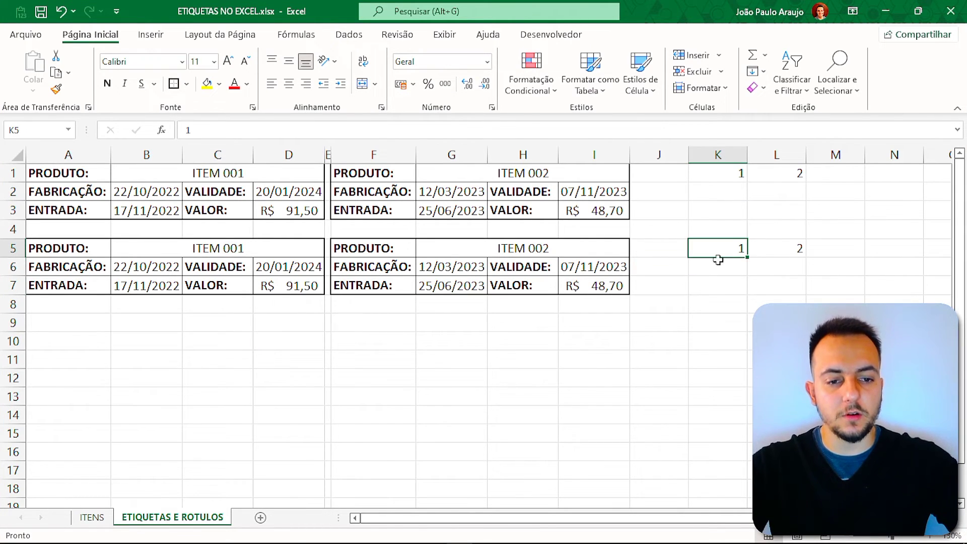
{"action": "key", "text": "Delete"}
{"action": "type", "text": "="}
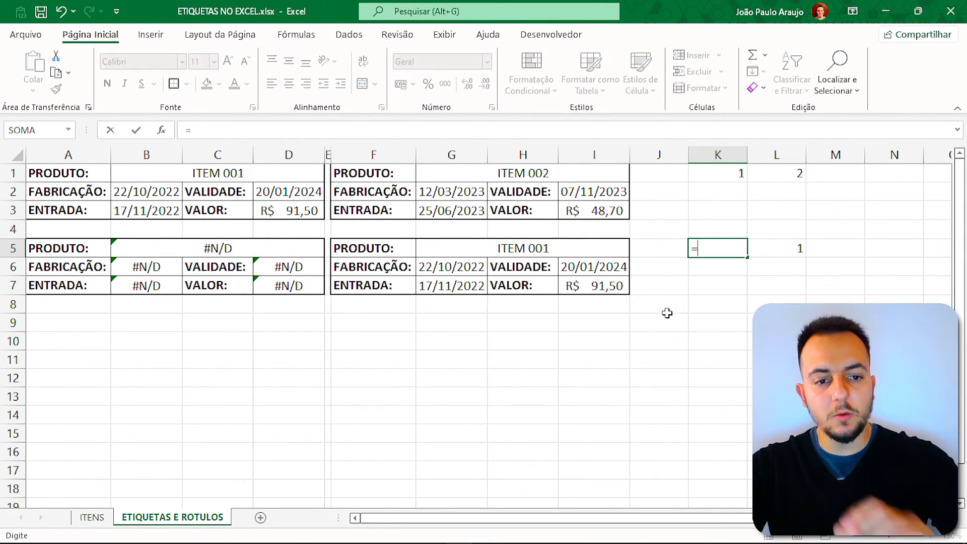
{"action": "left_click", "coordinate": [781, 176]}
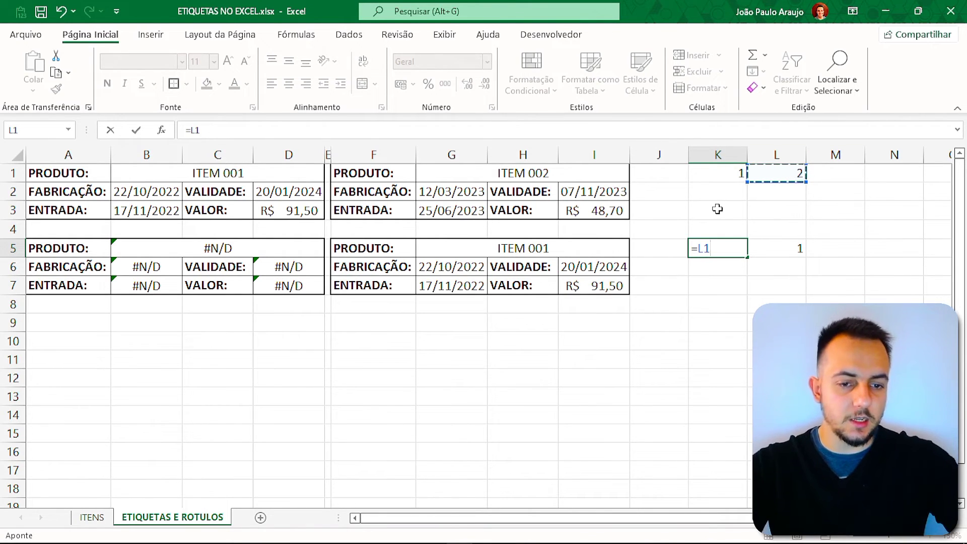
{"action": "type", "text": "+1"}
{"action": "key", "text": "ctrl+Return"}
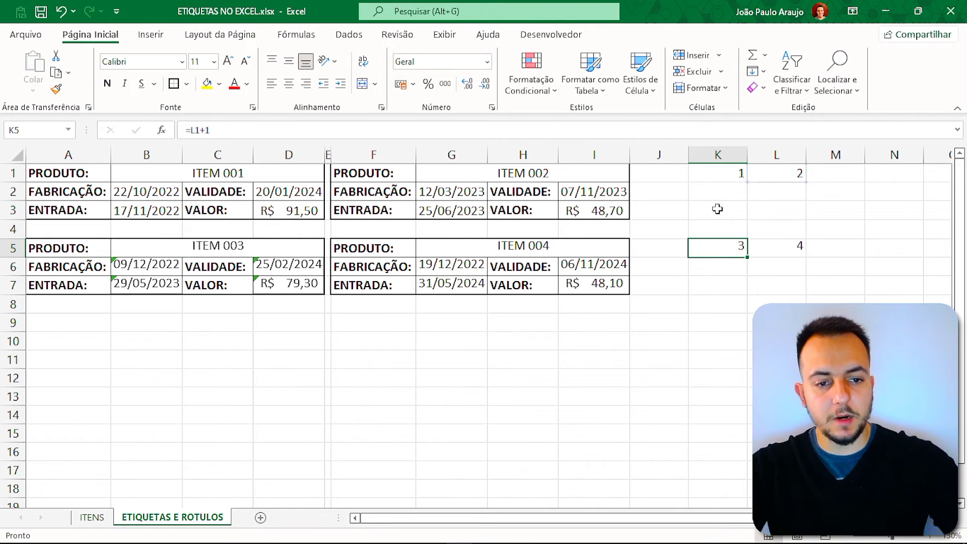
{"action": "left_click", "coordinate": [525, 338]}
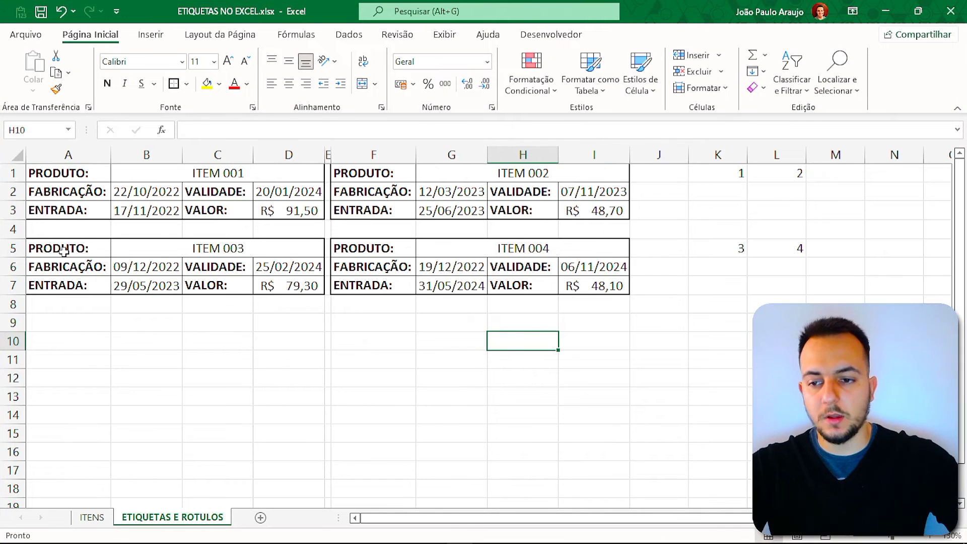
Copy the label pair with its helper numbers in rows 5 to 7 and paste it starting at row 9
{"action": "left_click_drag", "start_coordinate": [10, 248], "coordinate": [13, 285]}
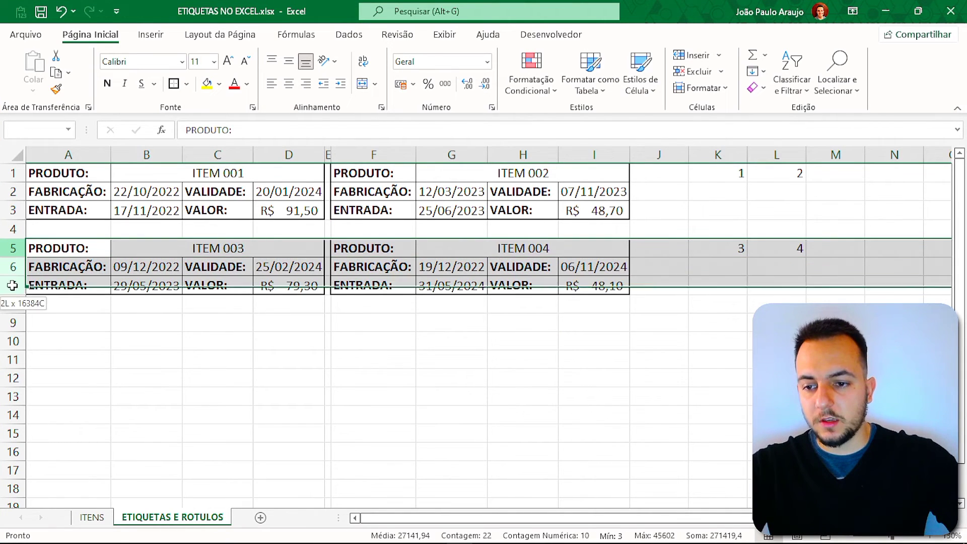
{"action": "key", "text": "ctrl+c"}
{"action": "left_click", "coordinate": [13, 323]}
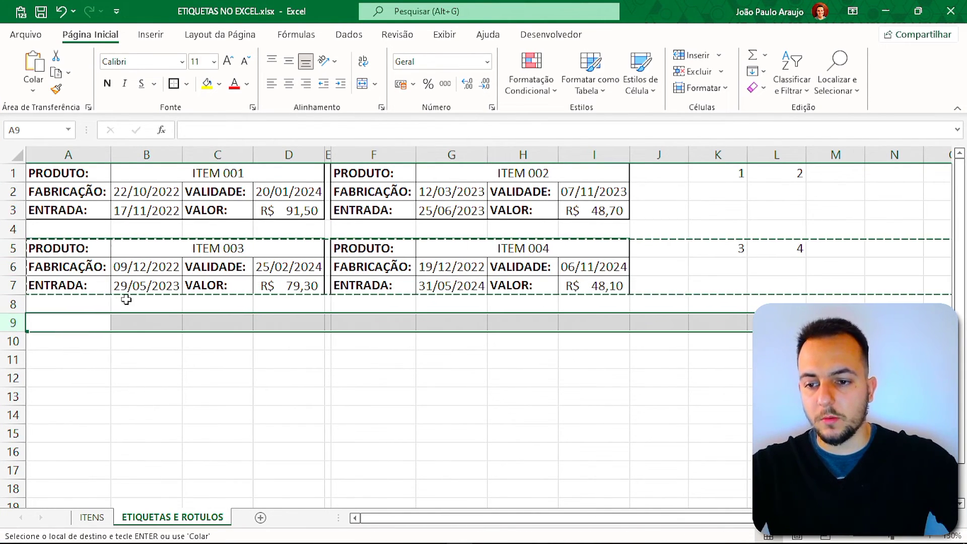
{"action": "key", "text": "ctrl+v"}
{"action": "left_click", "coordinate": [219, 433]}
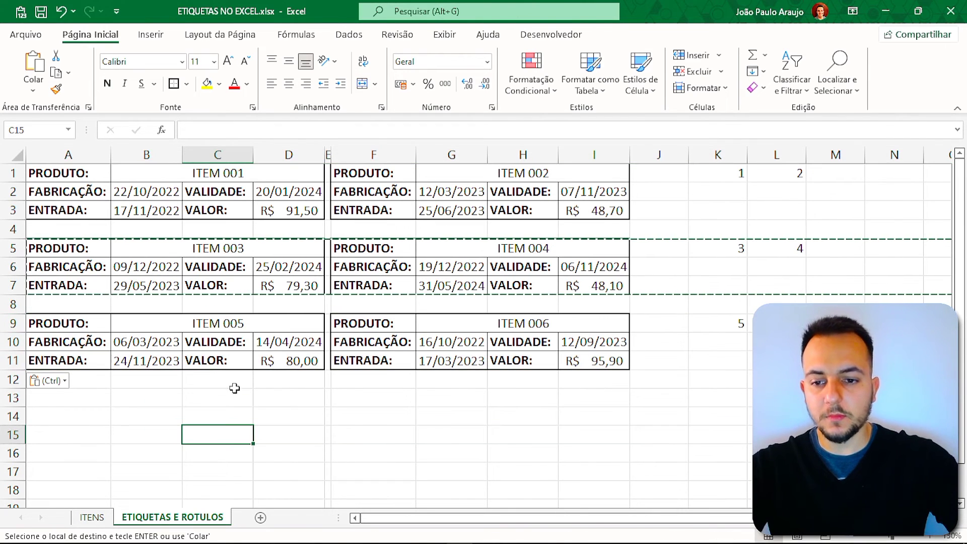
{"action": "key", "text": "Escape"}
Copy the label pair with its helper numbers in rows 9 to 11 and paste it starting at row 13
{"action": "left_click", "coordinate": [524, 247]}
{"action": "left_click", "coordinate": [271, 319]}
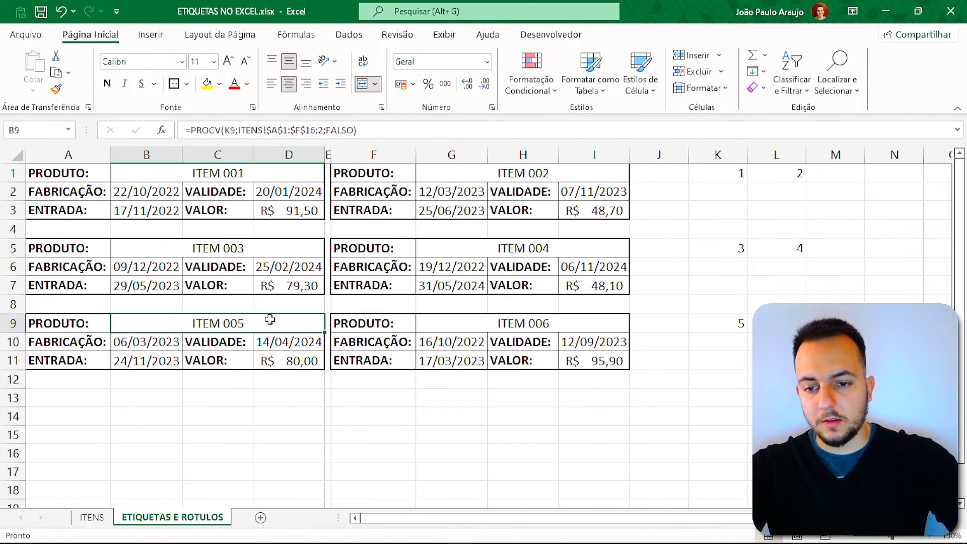
{"action": "left_click", "coordinate": [381, 322]}
{"action": "left_click_drag", "start_coordinate": [16, 323], "coordinate": [17, 366]}
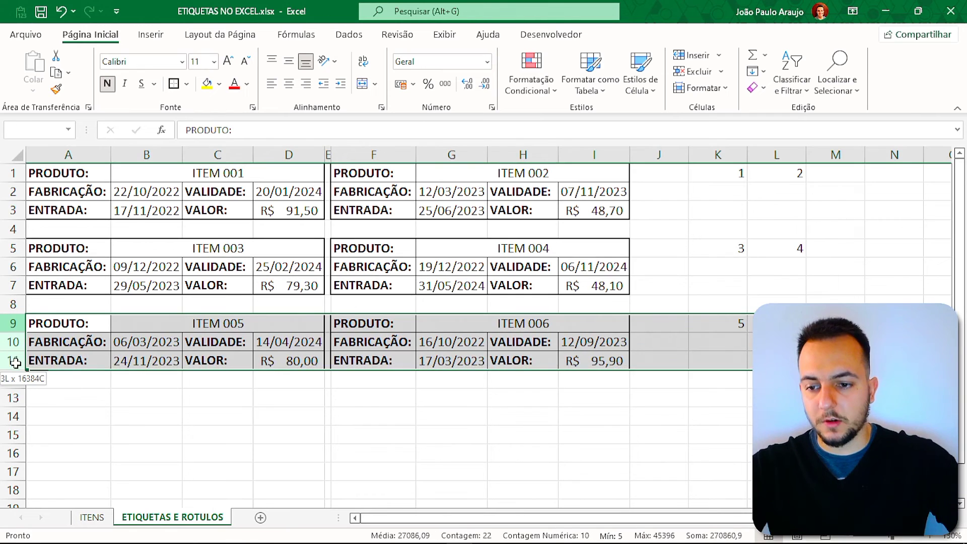
{"action": "key", "text": "ctrl+c"}
{"action": "left_click", "coordinate": [49, 404]}
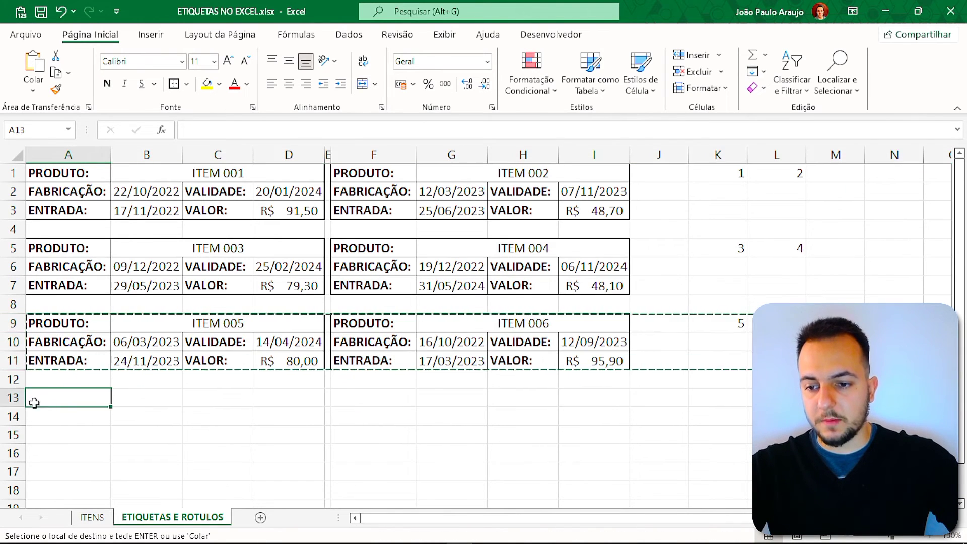
{"action": "left_click", "coordinate": [10, 402]}
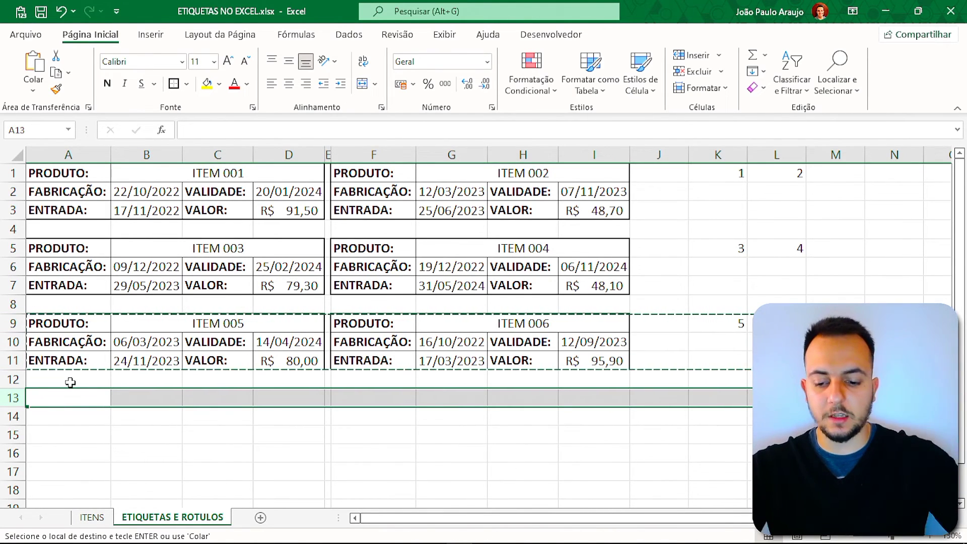
{"action": "key", "text": "ctrl+v"}
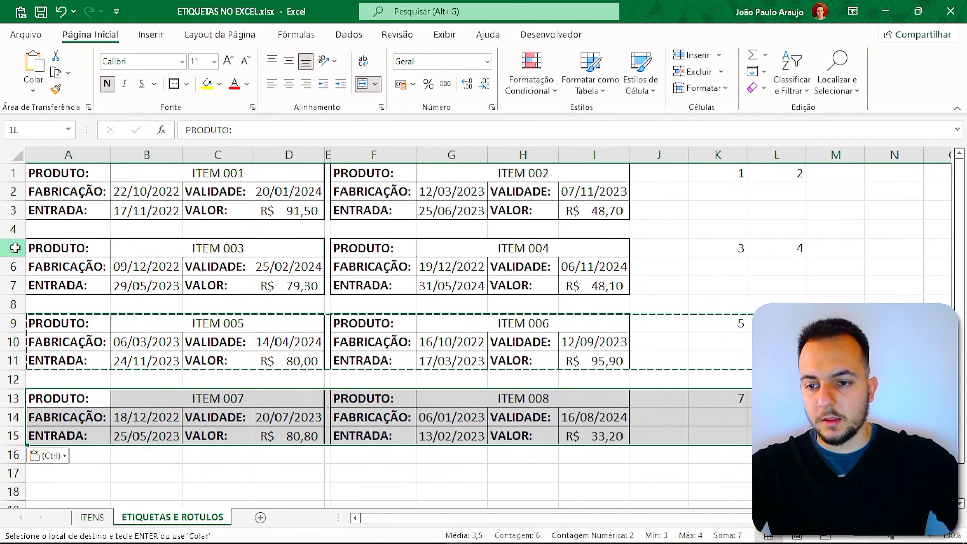
Copy the three label pairs in rows 5 to 15 and paste them as a block starting at row 17
{"action": "left_click_drag", "start_coordinate": [11, 249], "coordinate": [11, 436]}
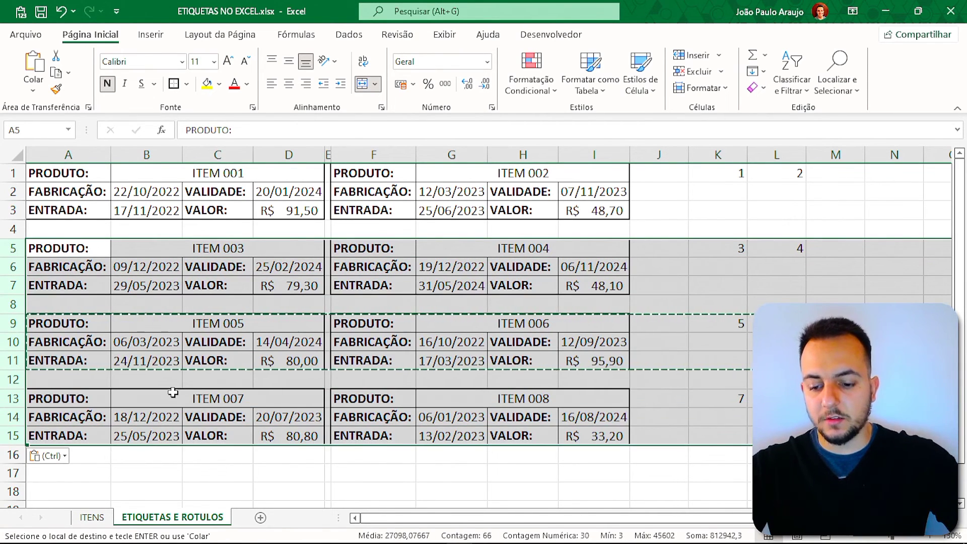
{"action": "key", "text": "ctrl+c"}
{"action": "left_click", "coordinate": [23, 472]}
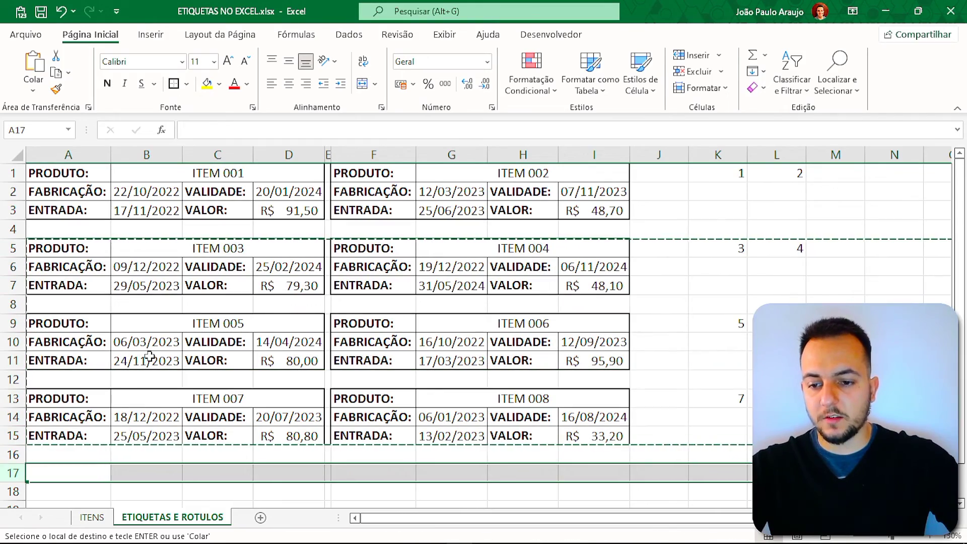
{"action": "key", "text": "Return"}
{"action": "scroll", "coordinate": [166, 359], "scroll_direction": "down", "scroll_amount": 3}
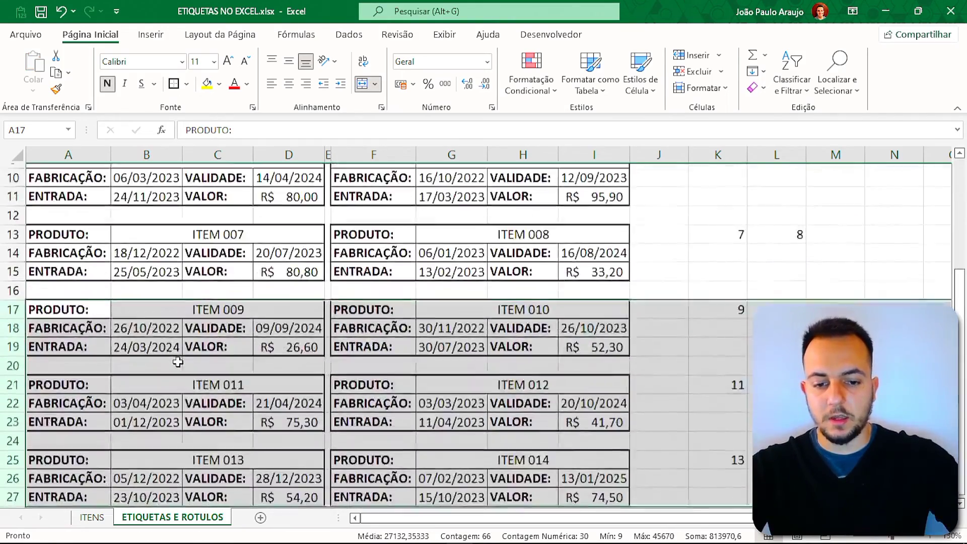
{"action": "scroll", "coordinate": [178, 361], "scroll_direction": "down", "scroll_amount": 3}
{"action": "left_click", "coordinate": [185, 399]}
{"action": "scroll", "coordinate": [190, 409], "scroll_direction": "up", "scroll_amount": 2}
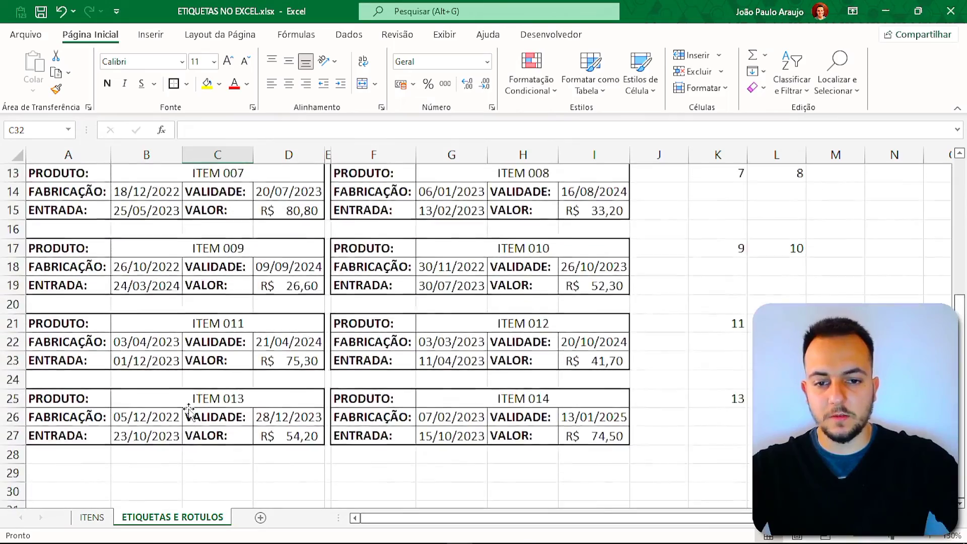
{"action": "scroll", "coordinate": [188, 409], "scroll_direction": "up", "scroll_amount": 4}
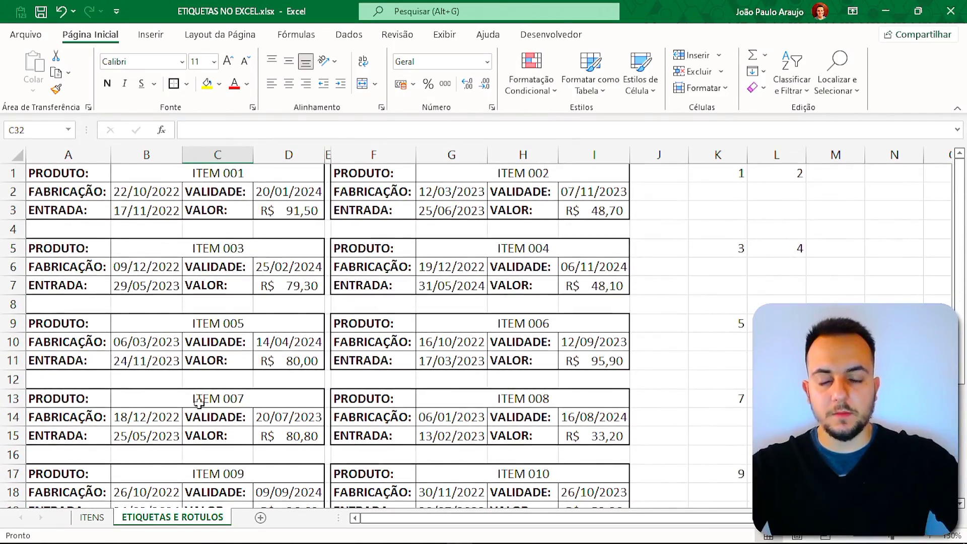
Check in the full-page print preview how the label columns fit the page width, then return to the sheet
{"action": "key", "text": "ctrl+p"}
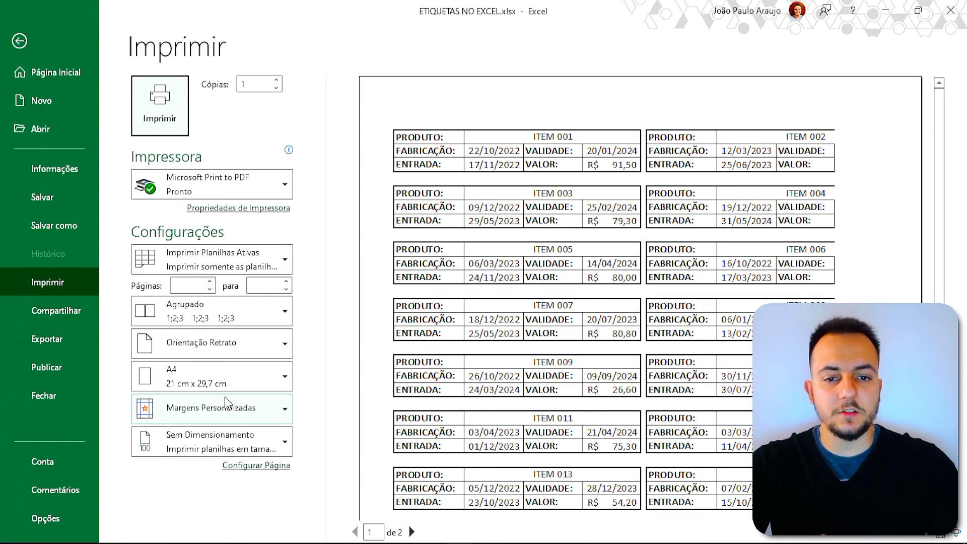
{"action": "left_click", "coordinate": [495, 305]}
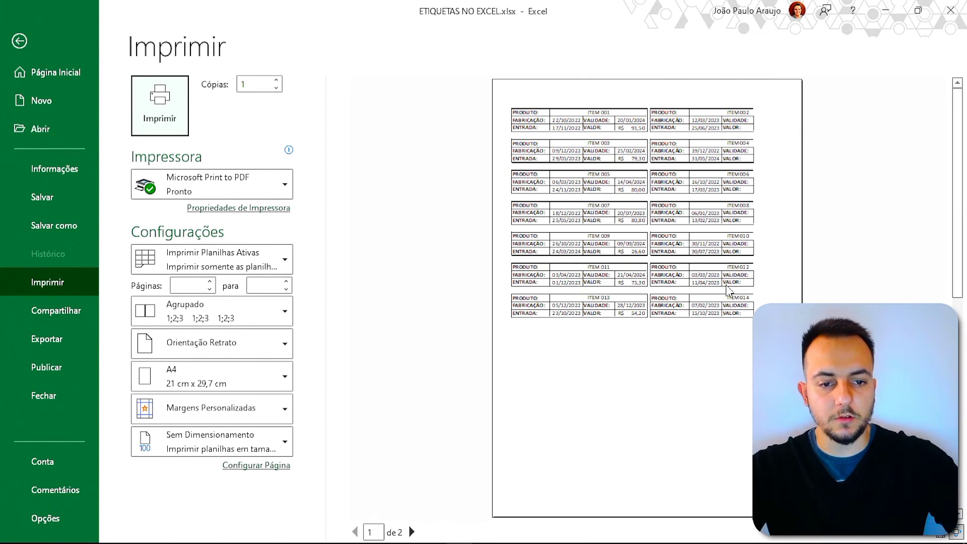
{"action": "left_click_drag", "start_coordinate": [751, 94], "coordinate": [752, 334]}
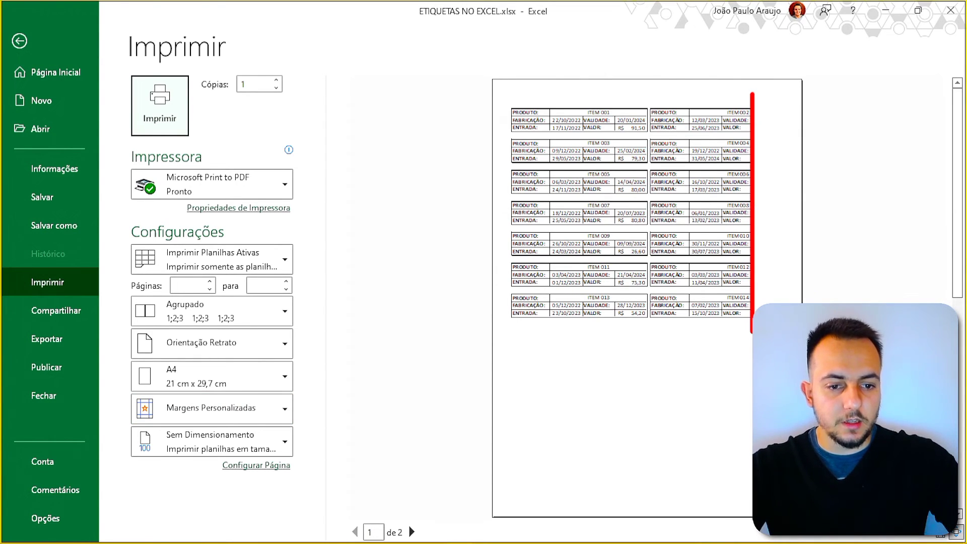
{"action": "left_click_drag", "start_coordinate": [776, 302], "coordinate": [771, 107]}
{"action": "left_click", "coordinate": [783, 166]}
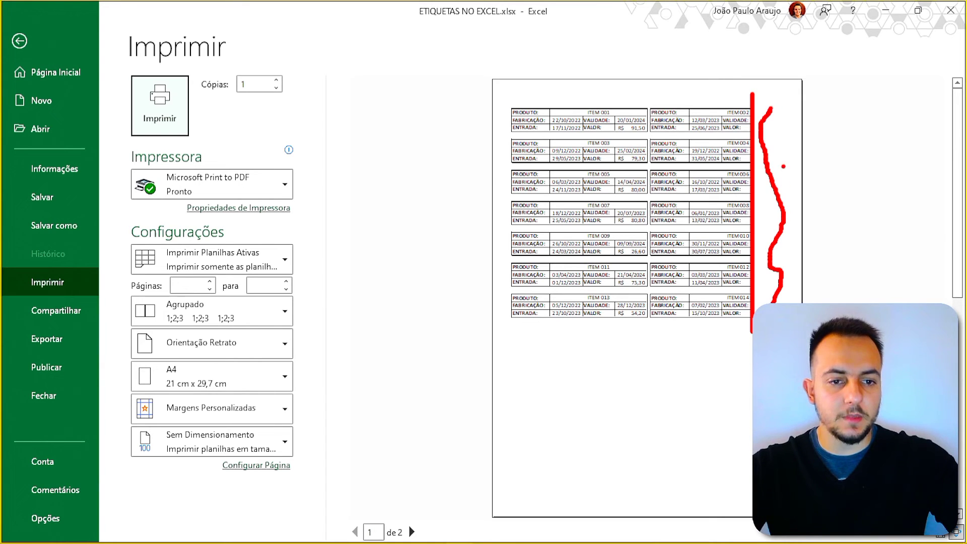
{"action": "key", "text": "Escape"}
{"action": "key", "text": "Escape"}
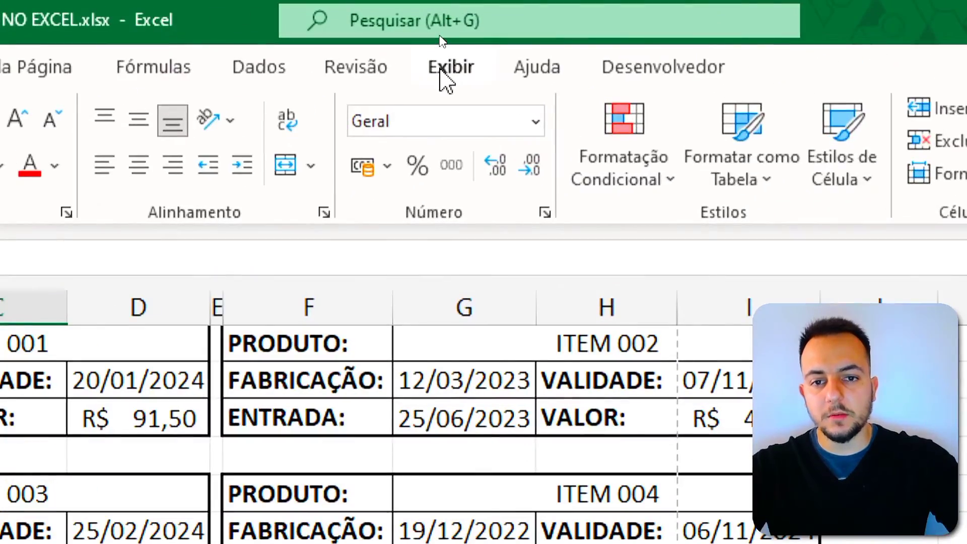
In page break preview, move the vertical page break to the edge of column I and exclude columns J to L from the print area
{"action": "left_click", "coordinate": [445, 80]}
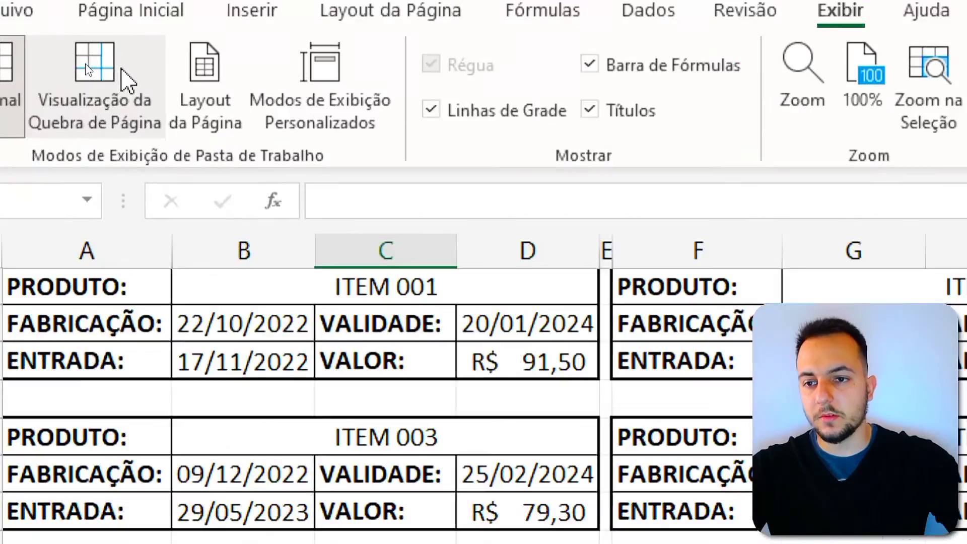
{"action": "left_click", "coordinate": [88, 70]}
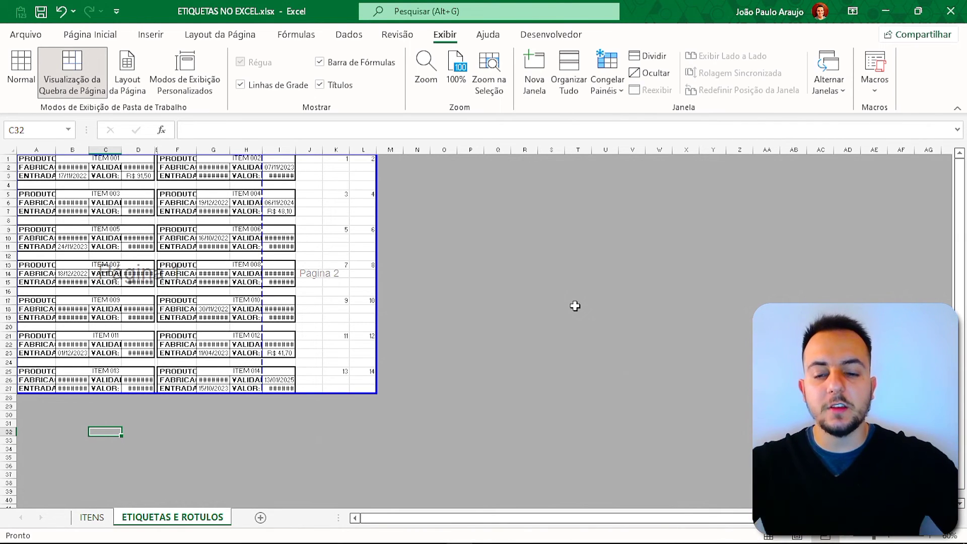
{"action": "left_click", "coordinate": [35, 156]}
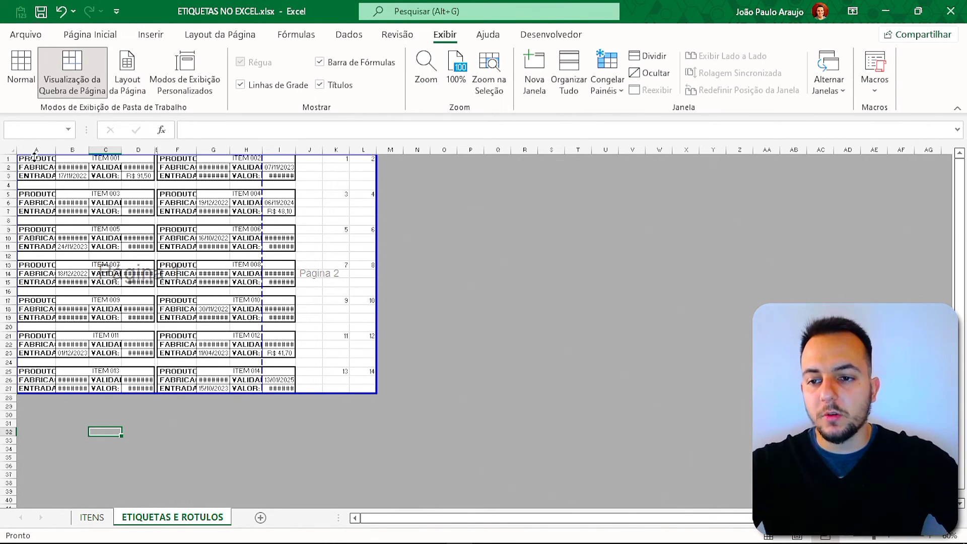
{"action": "scroll", "coordinate": [105, 248], "scroll_direction": "up", "scroll_amount": 2}
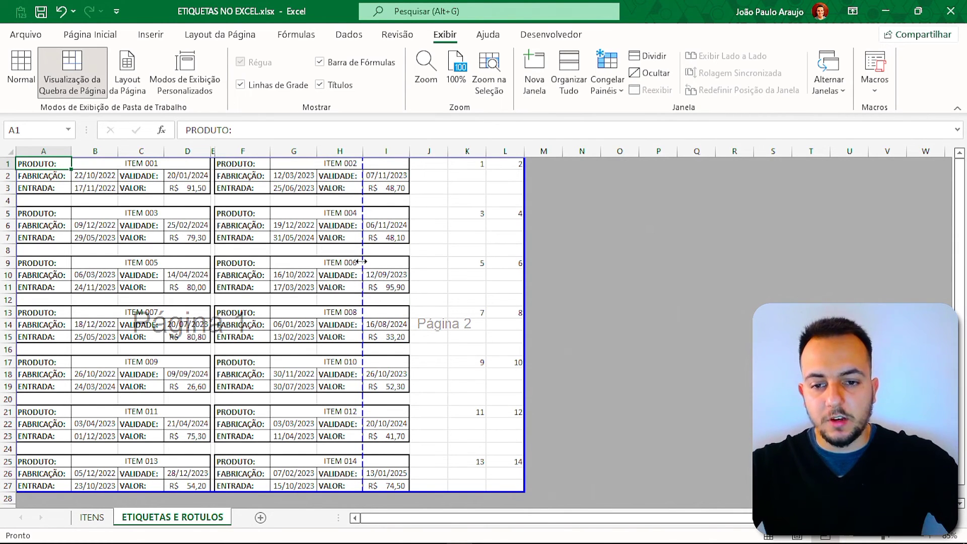
{"action": "left_click_drag", "start_coordinate": [362, 262], "coordinate": [410, 262]}
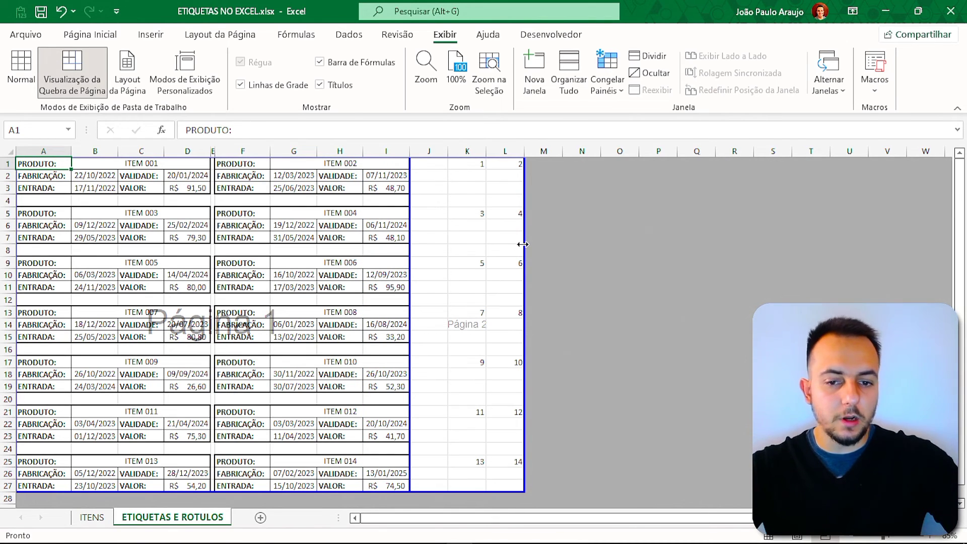
{"action": "left_click_drag", "start_coordinate": [523, 245], "coordinate": [422, 244]}
{"action": "left_click", "coordinate": [582, 300]}
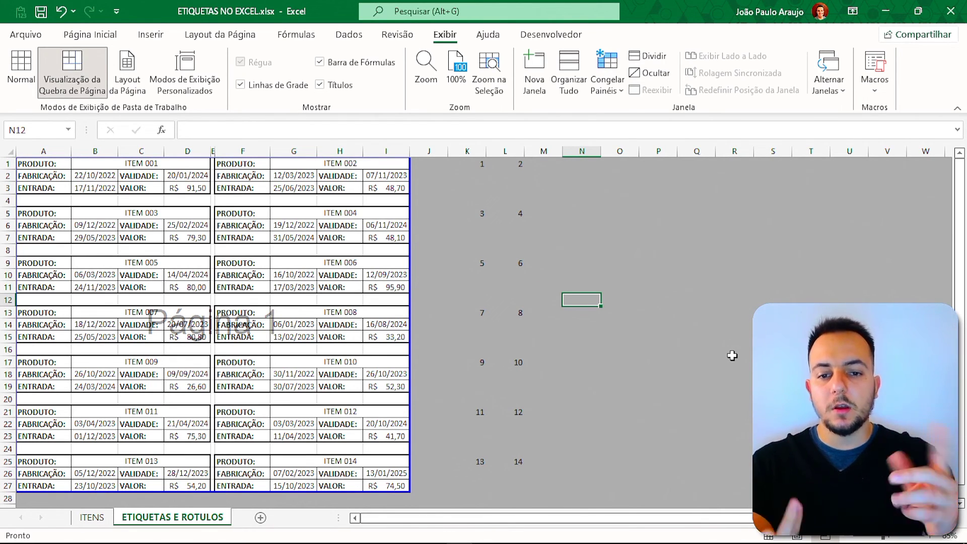
Check the layout of the label pairs in the print preview, both enlarged and as a full A4 page
{"action": "key", "text": "ctrl+p"}
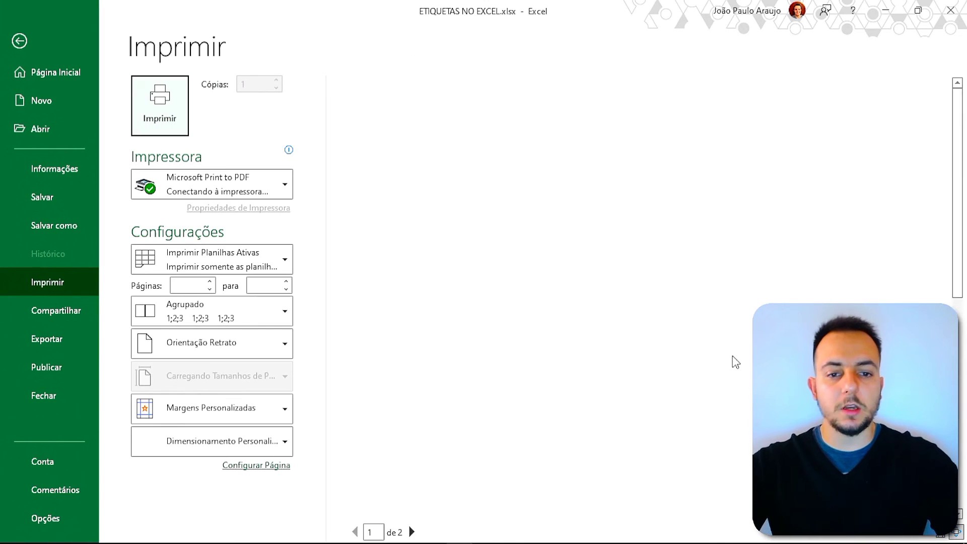
{"action": "left_click", "coordinate": [760, 184]}
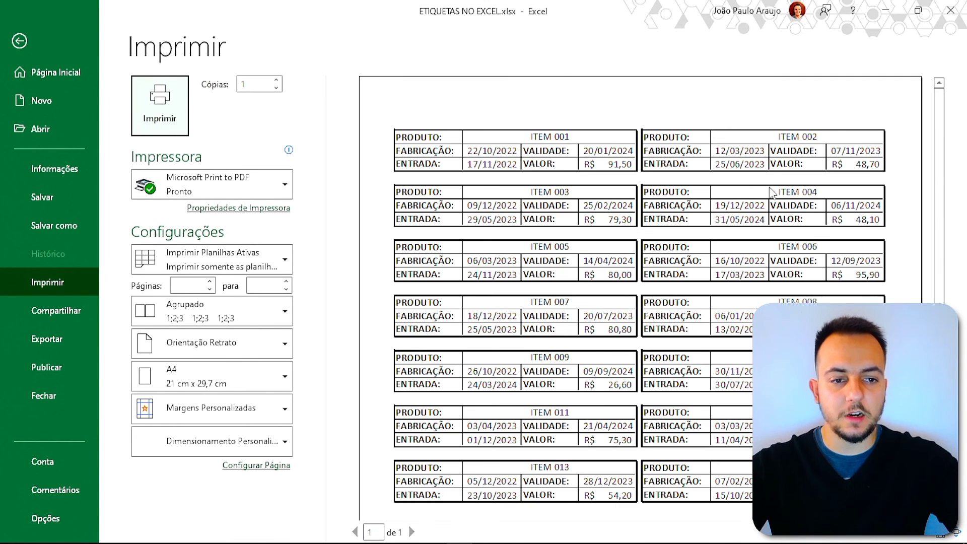
{"action": "scroll", "coordinate": [765, 119], "scroll_direction": "down", "scroll_amount": 3}
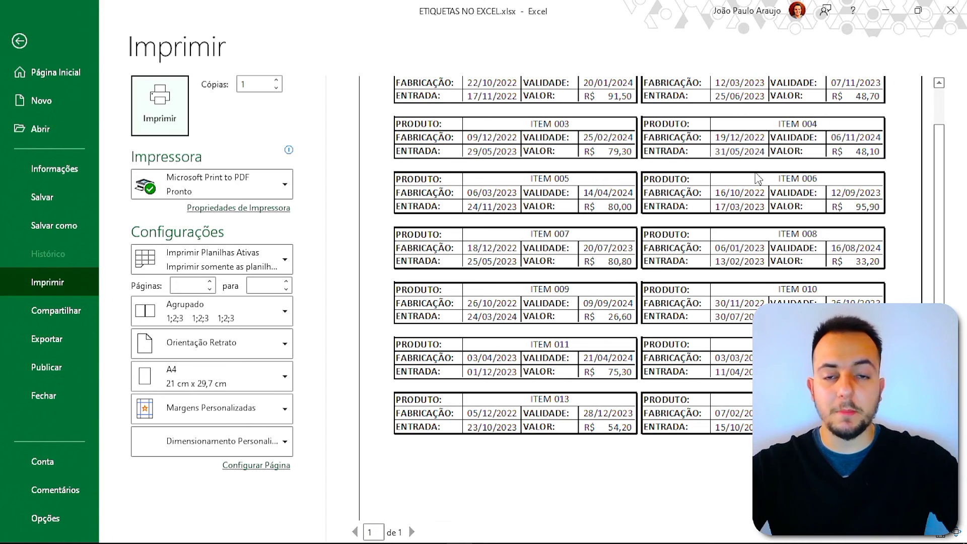
{"action": "scroll", "coordinate": [759, 179], "scroll_direction": "up", "scroll_amount": 3}
{"action": "left_click", "coordinate": [759, 179]}
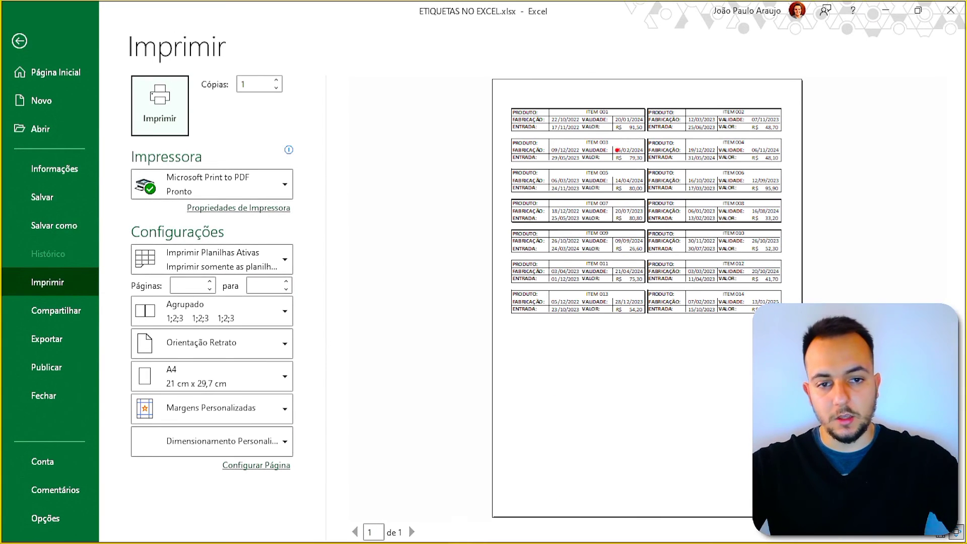
{"action": "mouse_move", "coordinate": [600, 134]}
{"action": "left_mouse_down"}
{"action": "mouse_move", "coordinate": [815, 453]}
{"action": "mouse_move", "coordinate": [813, 533]}
{"action": "left_mouse_up"}
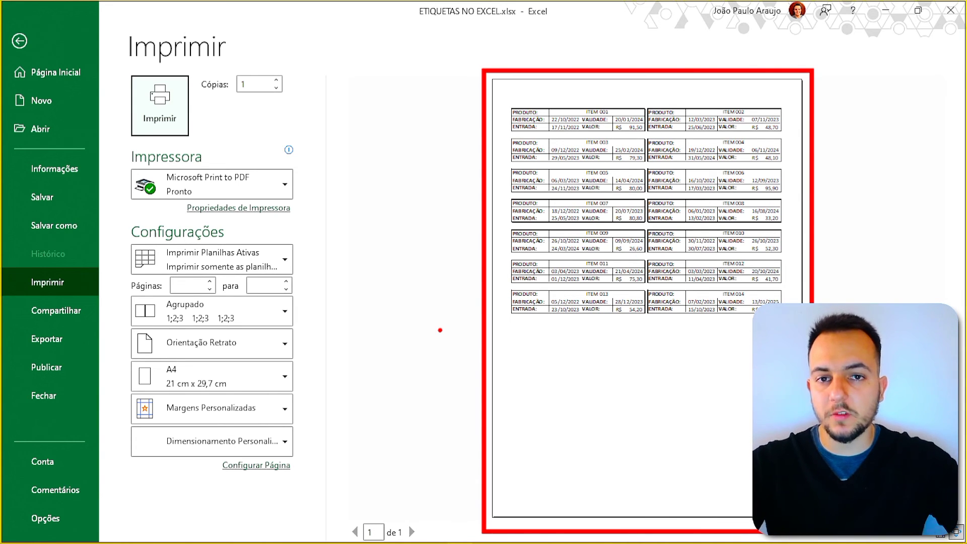
Choose Microsoft Print to PDF as the printer and return to the sheet without printing
{"action": "left_click", "coordinate": [217, 184]}
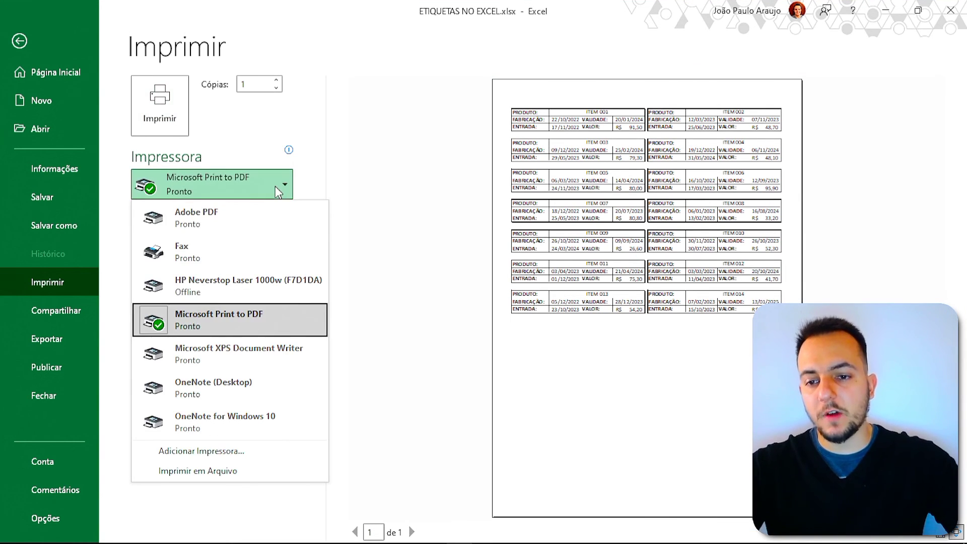
{"action": "left_click", "coordinate": [263, 318]}
{"action": "key", "text": "Escape"}
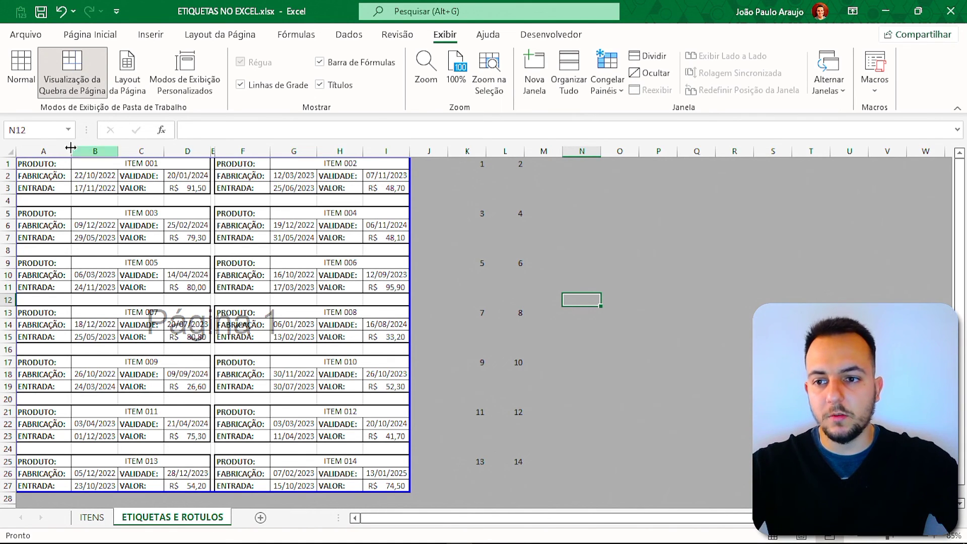
Switch the label sheet back to Normal view and select cell A1
{"action": "left_click", "coordinate": [23, 76]}
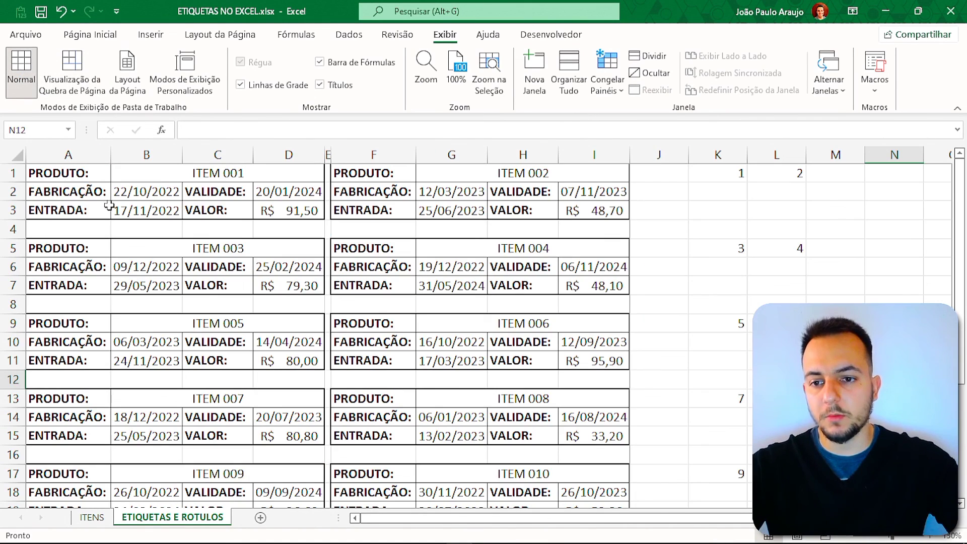
{"action": "scroll", "coordinate": [218, 240], "scroll_direction": "down", "scroll_amount": 2}
{"action": "scroll", "coordinate": [255, 259], "scroll_direction": "up", "scroll_amount": 2}
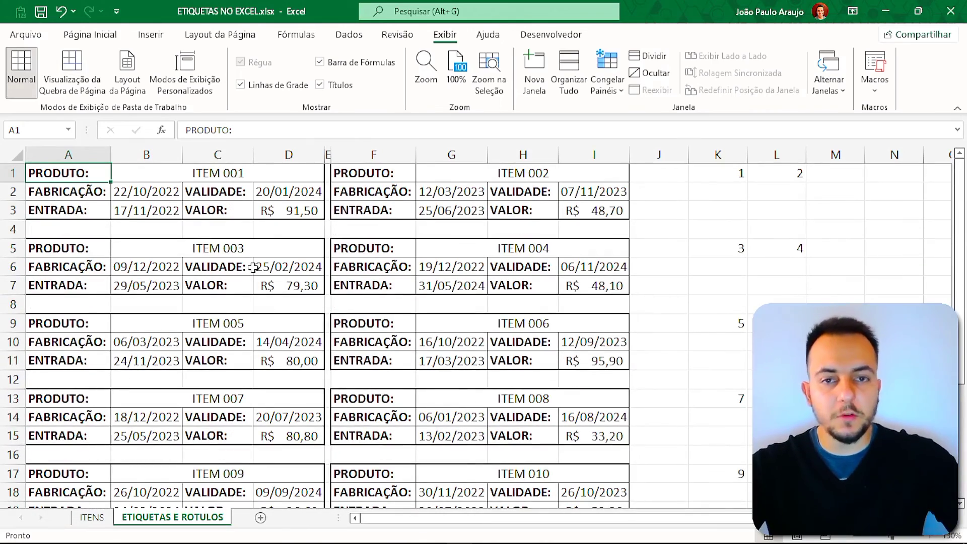
Review the full label page in the print preview once more, then return to the sheet
{"action": "key", "text": "ctrl+p"}
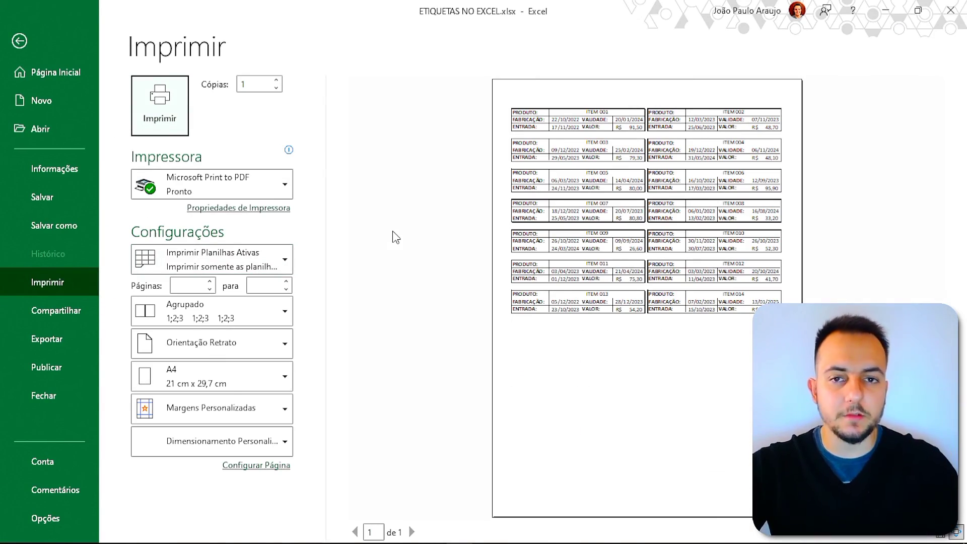
{"action": "key", "text": "Escape"}
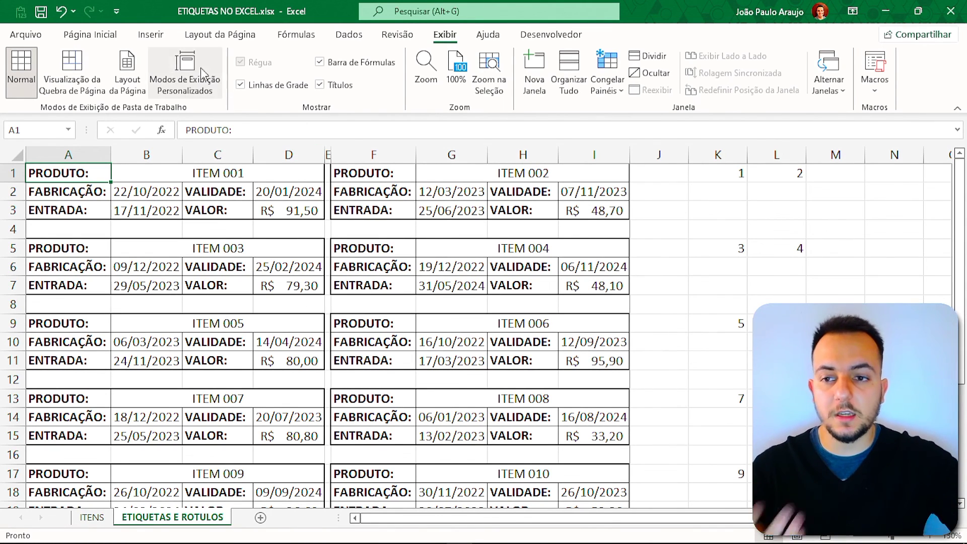
{"action": "left_click", "coordinate": [90, 34]}
{"action": "scroll", "coordinate": [269, 200], "scroll_direction": "down", "scroll_amount": 8}
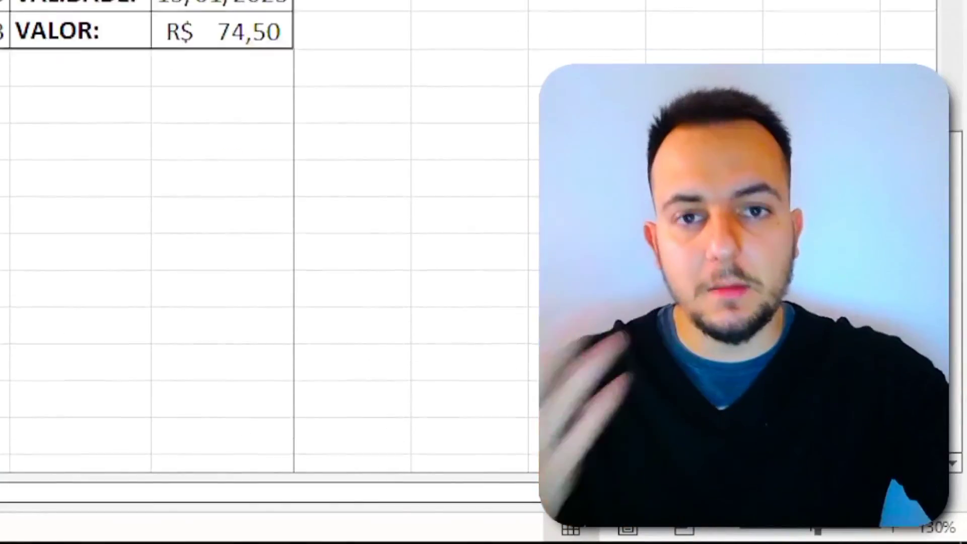
{"action": "scroll", "coordinate": [272, 237], "scroll_direction": "up", "scroll_amount": 7}
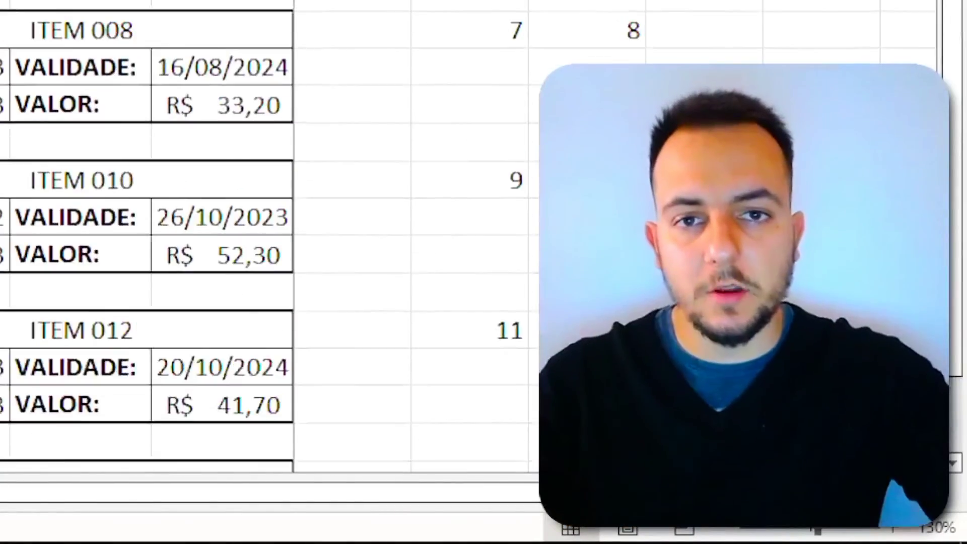